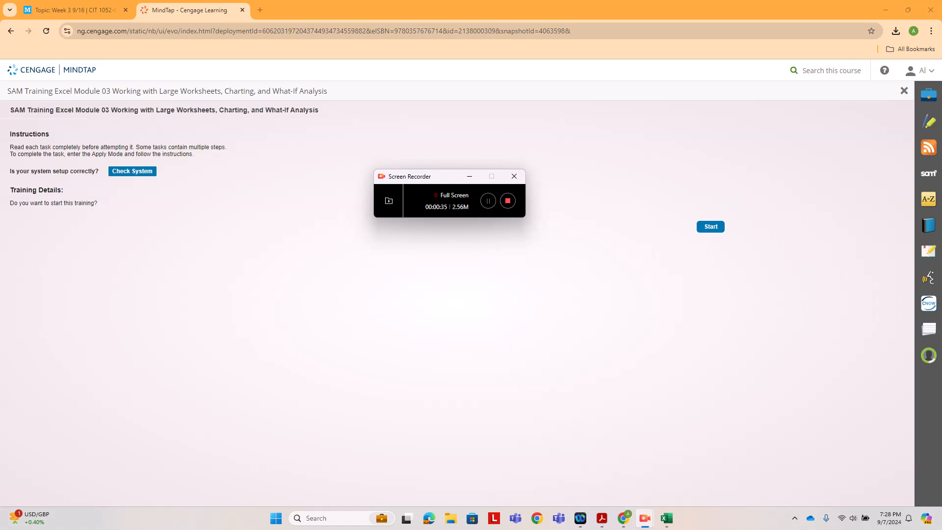
- Start the SAM Excel Module 03 training in a maximized window and open task 1 in Apply mode
{"action": "left_click", "coordinate": [711, 226]}
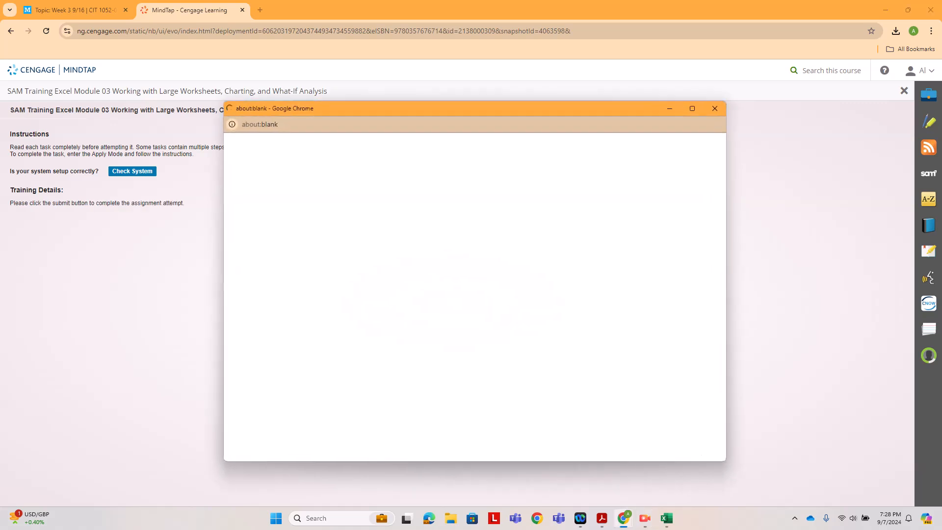
{"action": "left_click", "coordinate": [692, 109]}
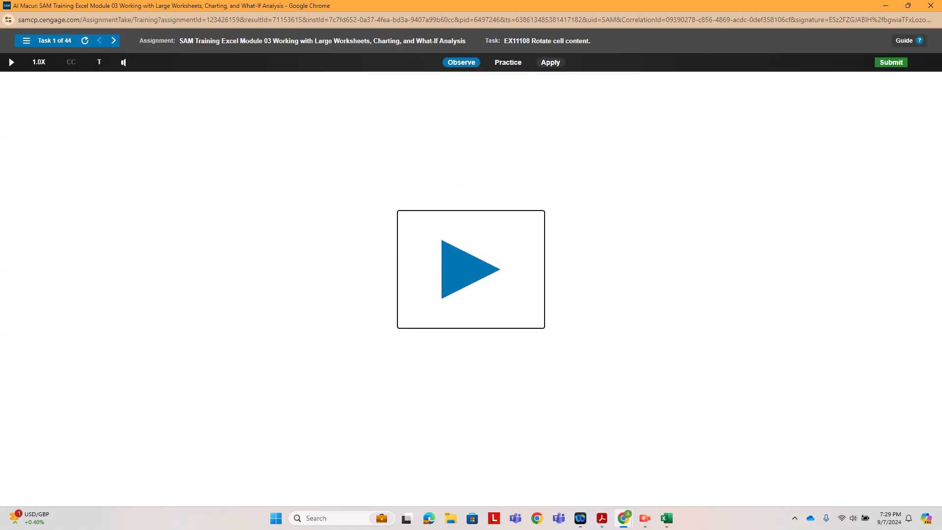
{"action": "left_click", "coordinate": [550, 62]}
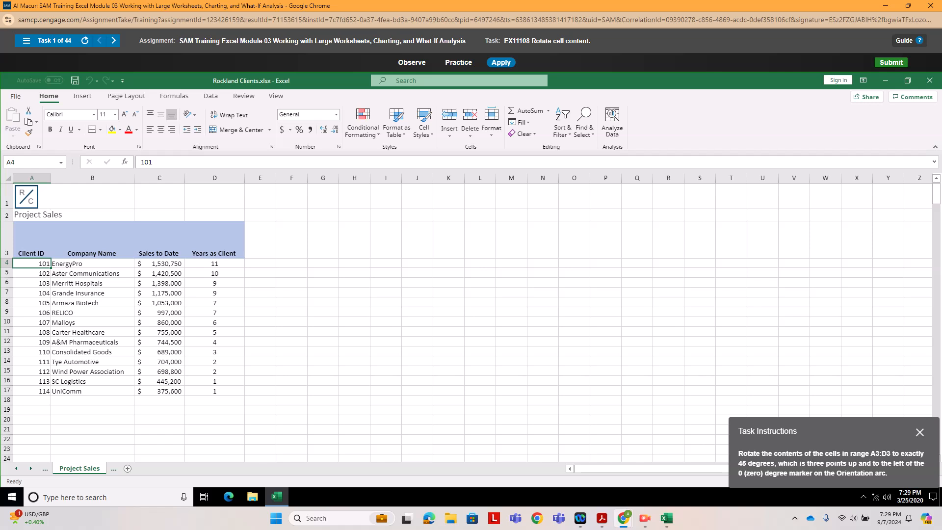
- Rotate the contents of the header cells A3:D3 to 45 degrees
{"action": "left_click_drag", "start_coordinate": [31, 243], "coordinate": [215, 242]}
{"action": "right_click", "coordinate": [198, 233]}
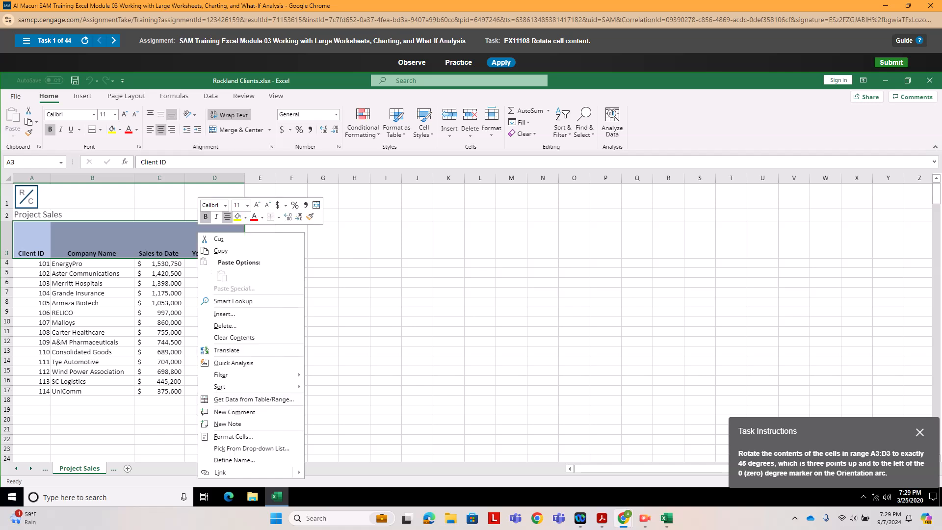
{"action": "left_click", "coordinate": [233, 436]}
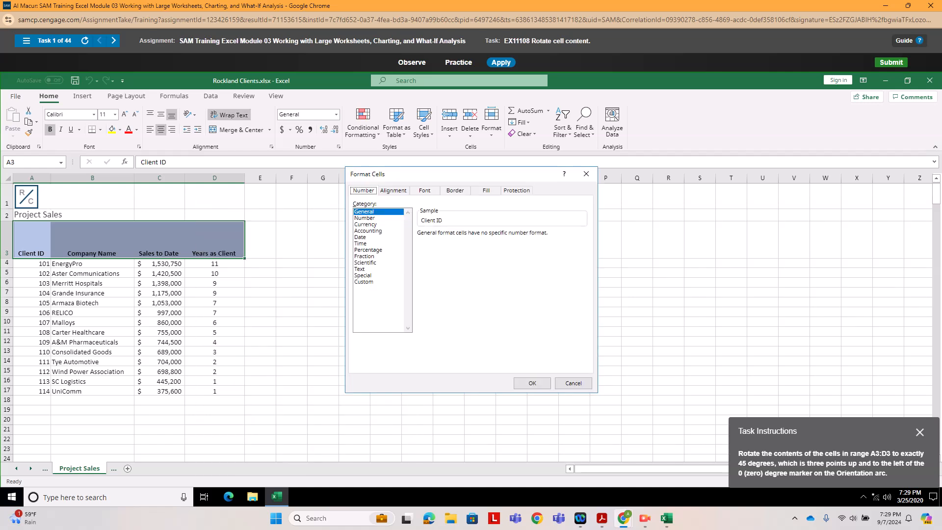
{"action": "left_click", "coordinate": [393, 190]}
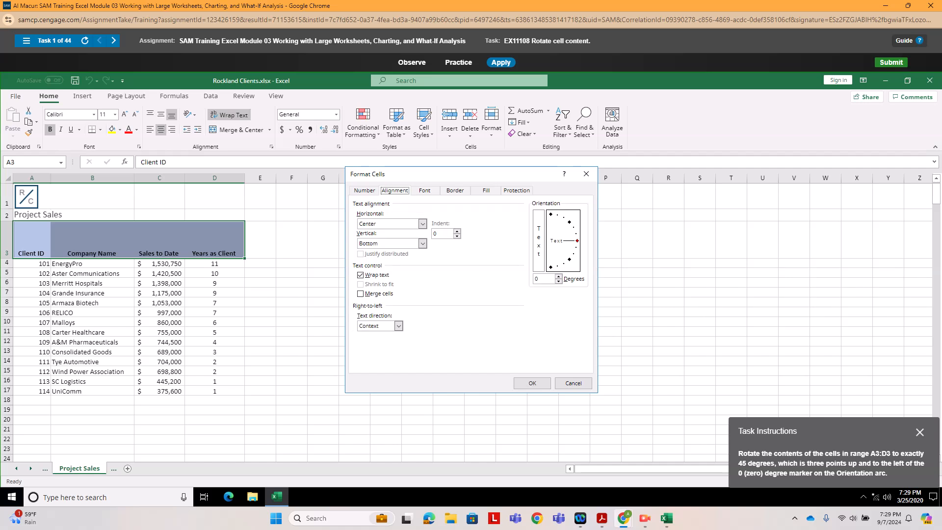
{"action": "double_click", "coordinate": [537, 279]}
{"action": "type", "text": "44"}
{"action": "key", "text": "BackSpace"}
{"action": "type", "text": "5"}
{"action": "left_click", "coordinate": [532, 383]}
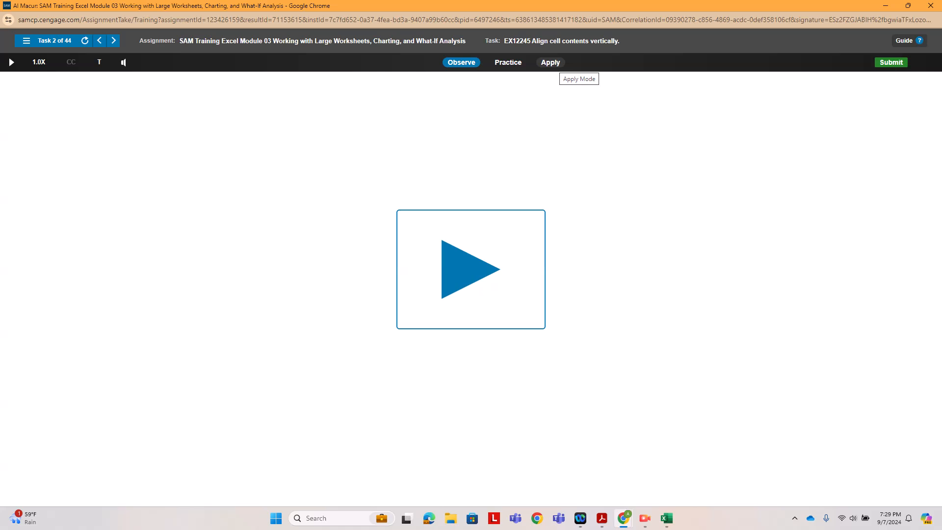
- Open task 2 in Apply mode and set the vertical alignment of cell B4 to Bottom
{"action": "left_click", "coordinate": [550, 63]}
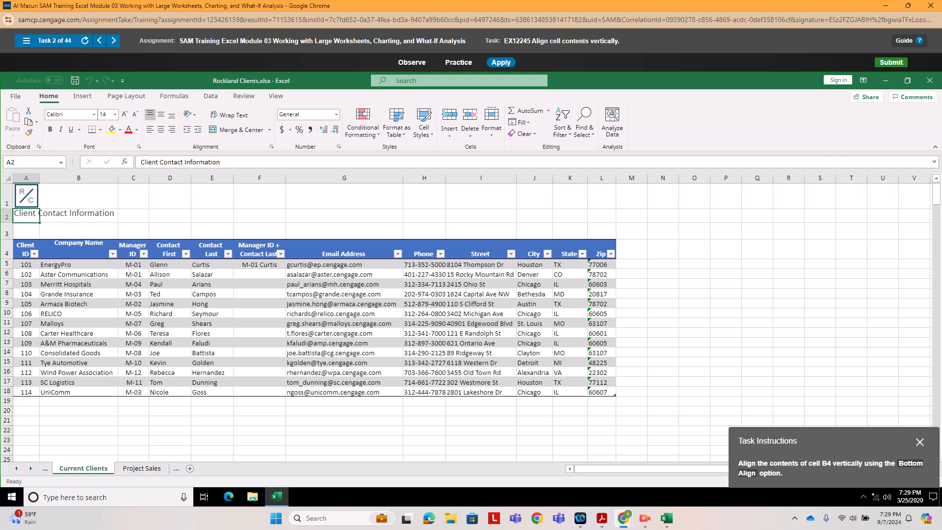
{"action": "left_click", "coordinate": [79, 249]}
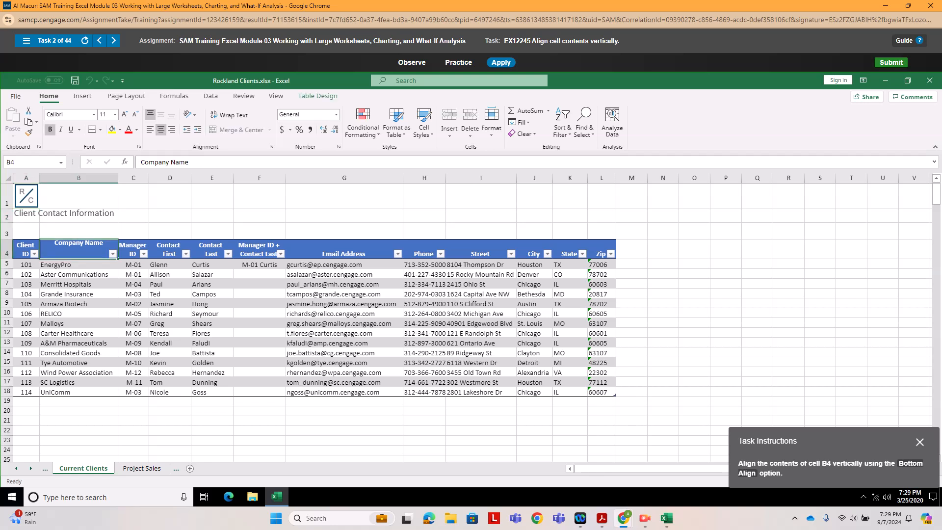
{"action": "left_click", "coordinate": [270, 147]}
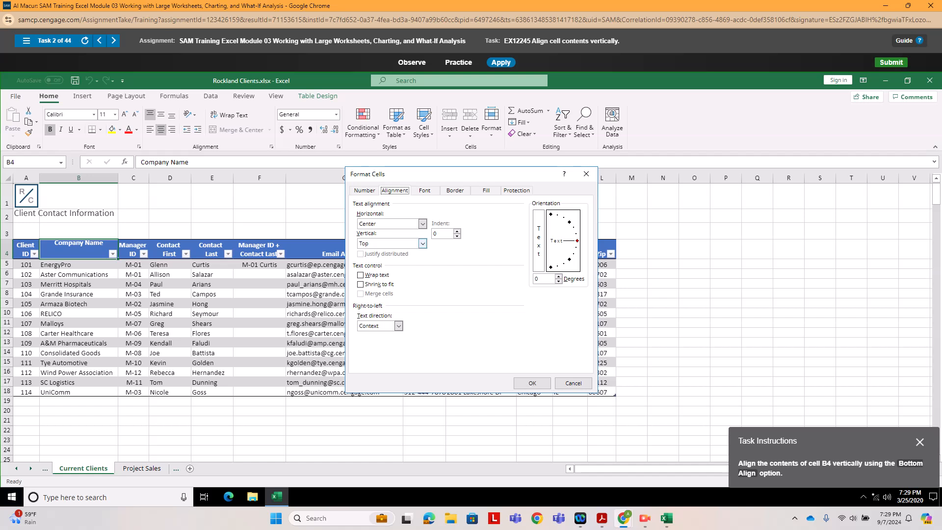
{"action": "left_click", "coordinate": [421, 244]}
{"action": "left_click", "coordinate": [387, 267]}
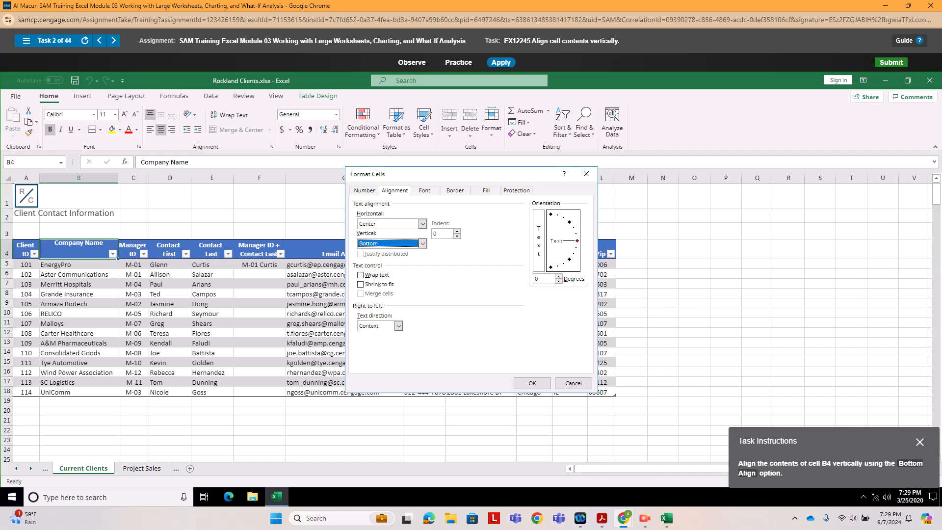
{"action": "left_click", "coordinate": [532, 383]}
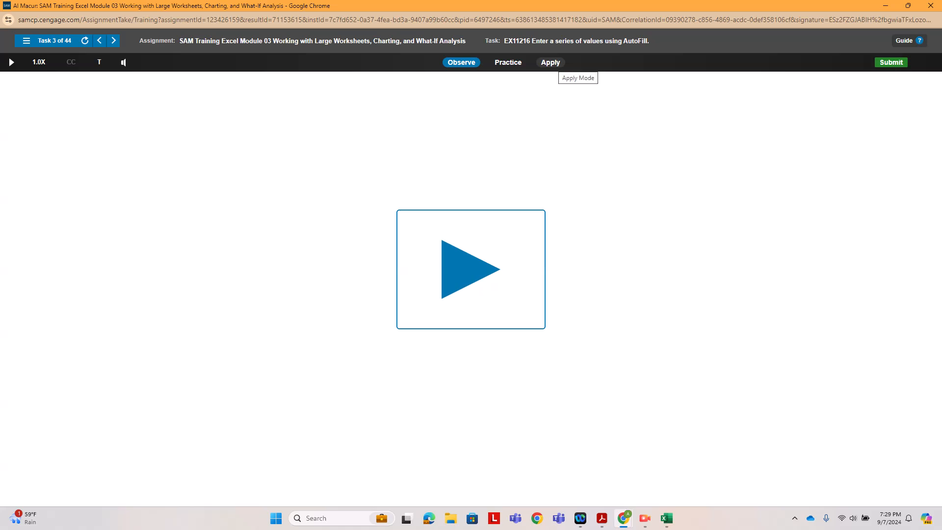
- Open task 3 in Apply mode, enter January in cell A4 and AutoFill the month names down through A15
{"action": "left_click", "coordinate": [549, 63]}
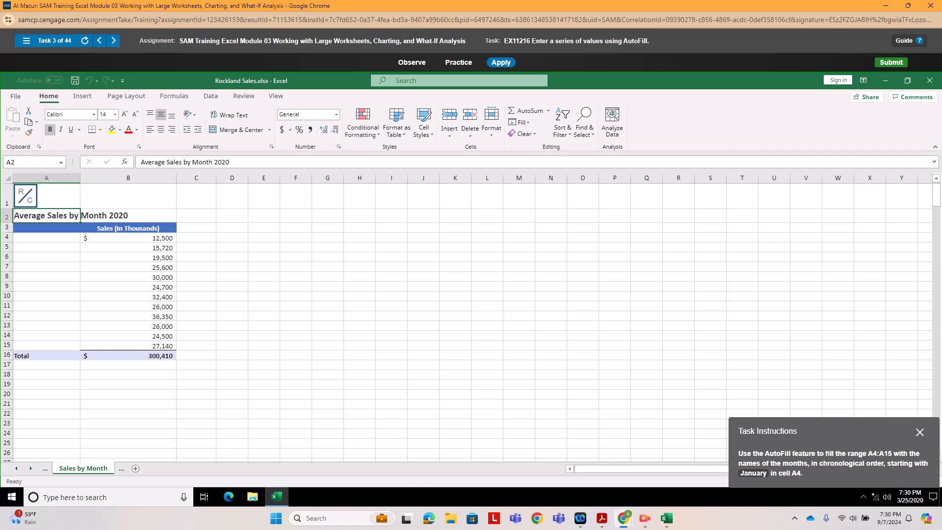
{"action": "left_click", "coordinate": [47, 238]}
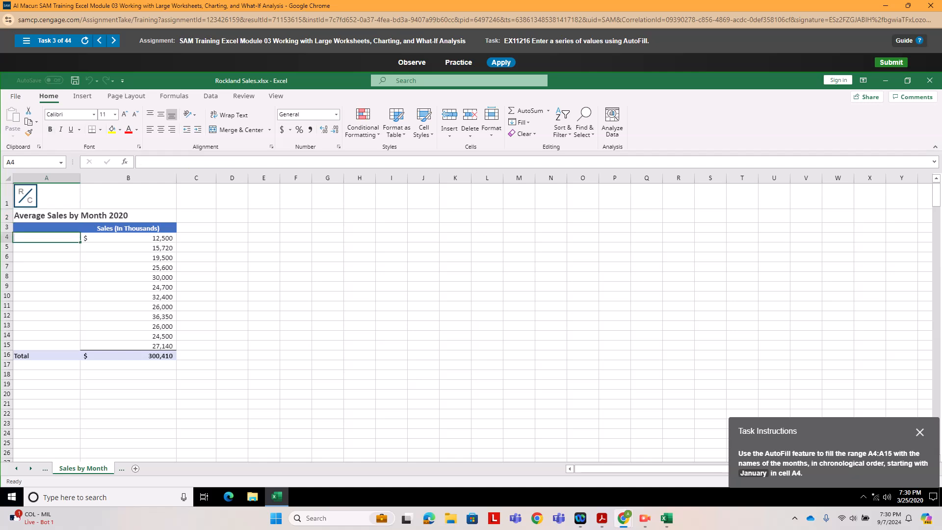
{"action": "type", "text": "January"}
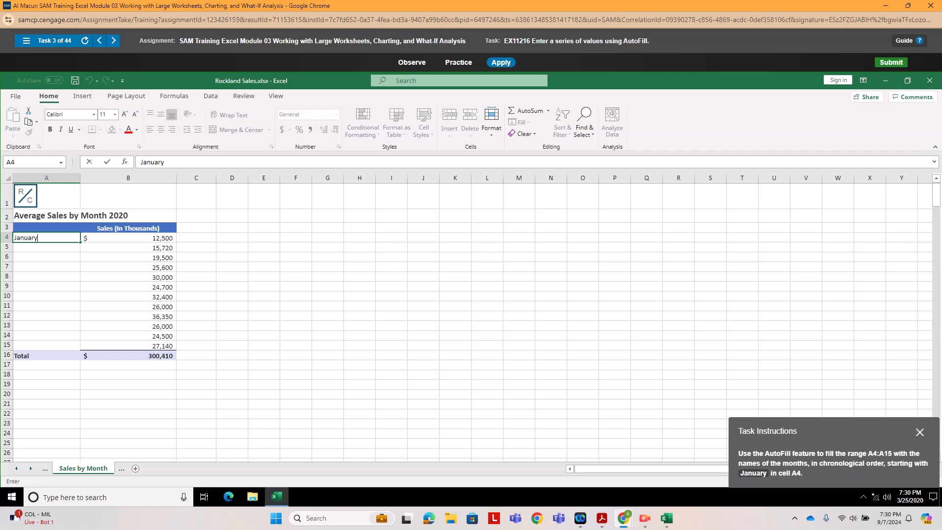
{"action": "left_click_drag", "start_coordinate": [80, 242], "coordinate": [81, 347]}
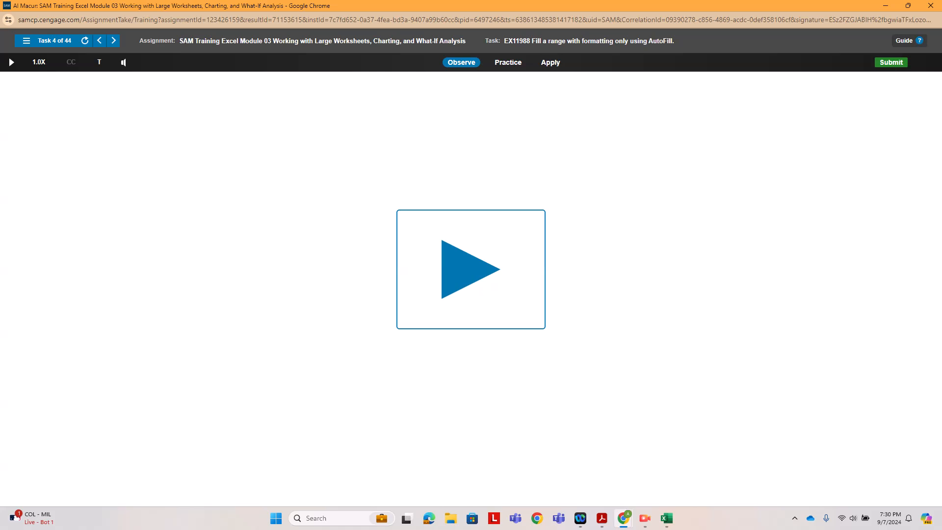
- Open task 4 in Apply mode and AutoFill D12:D19 from cell D11 using the Fill Formatting Only option
{"action": "left_click", "coordinate": [550, 63]}
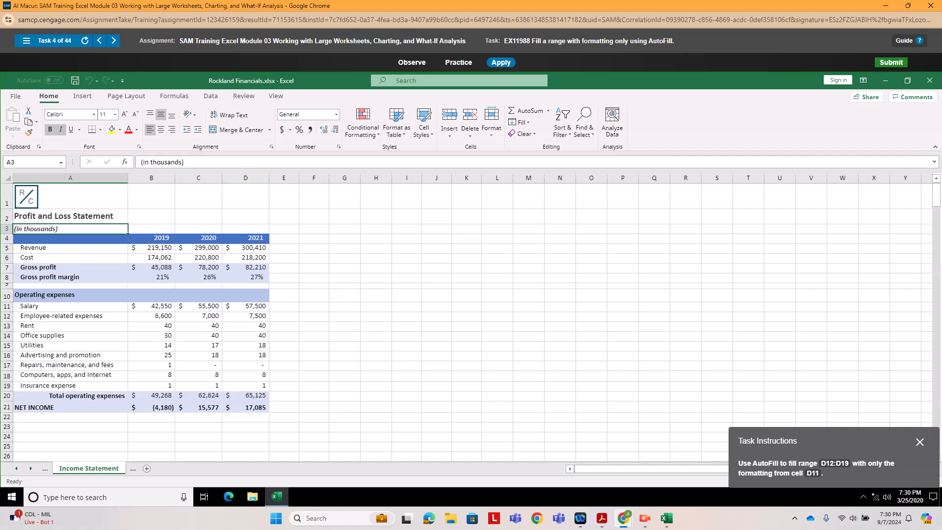
{"action": "left_click_drag", "start_coordinate": [246, 316], "coordinate": [245, 386]}
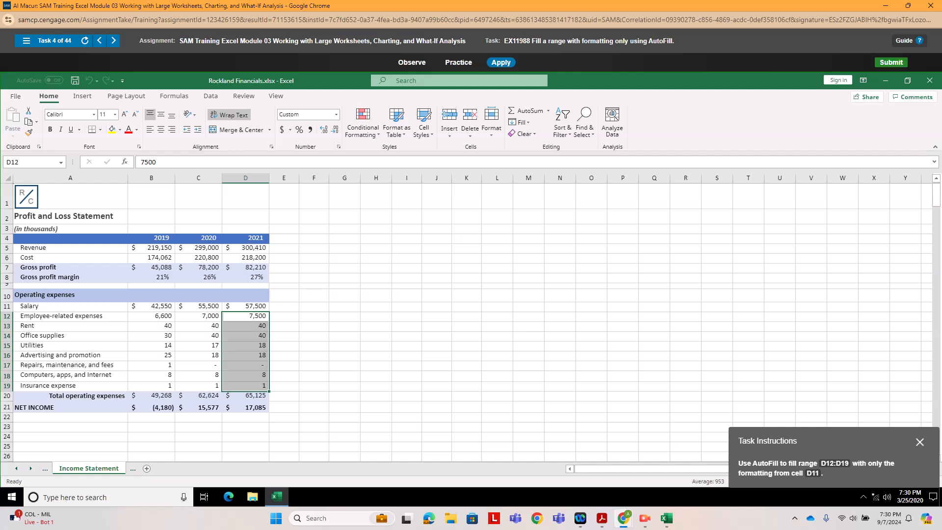
{"action": "left_click", "coordinate": [245, 306]}
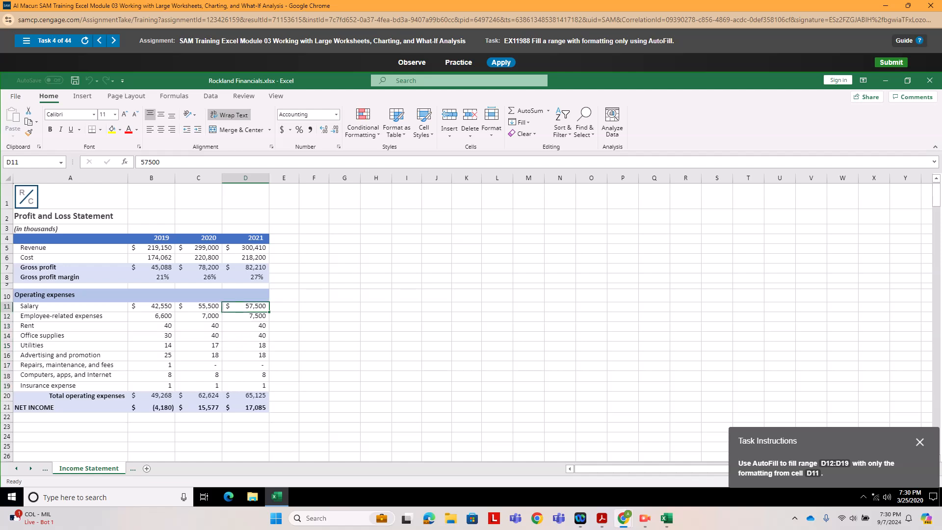
{"action": "left_click_drag", "start_coordinate": [269, 311], "coordinate": [269, 386]}
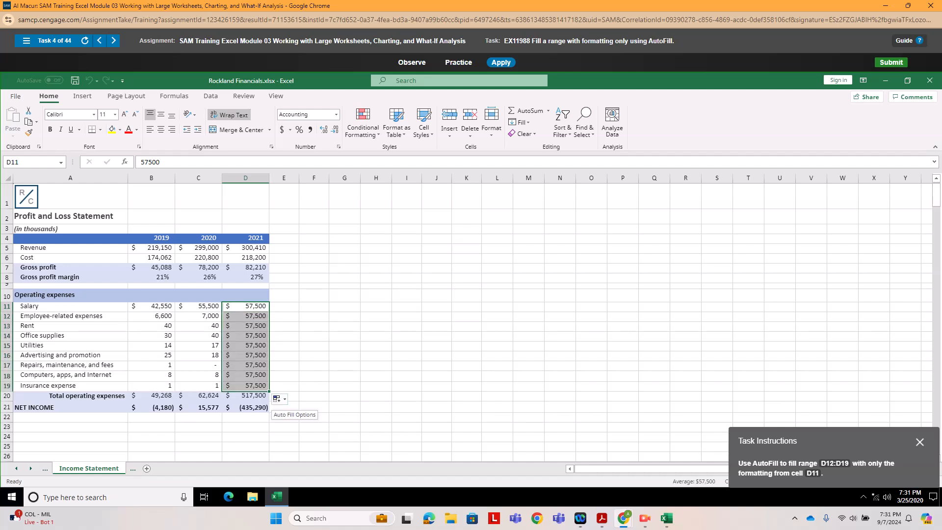
{"action": "left_click", "coordinate": [278, 398]}
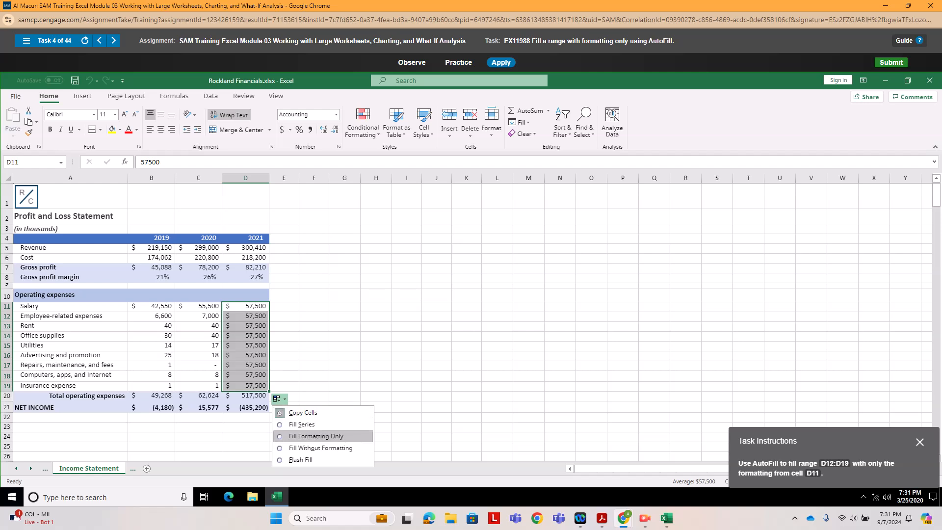
{"action": "left_click", "coordinate": [316, 436]}
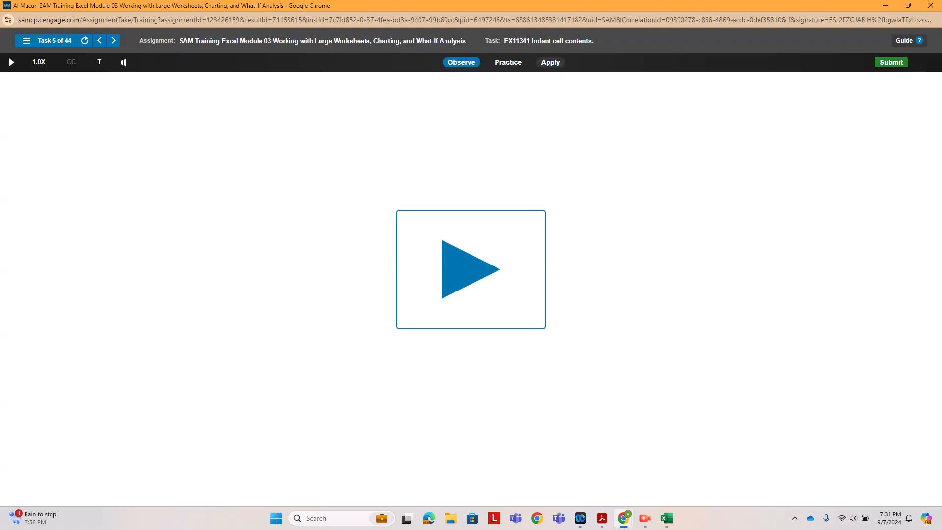
- Open task 5 in Apply mode and indent the contents of A11:A19 by one level
{"action": "left_click", "coordinate": [549, 62]}
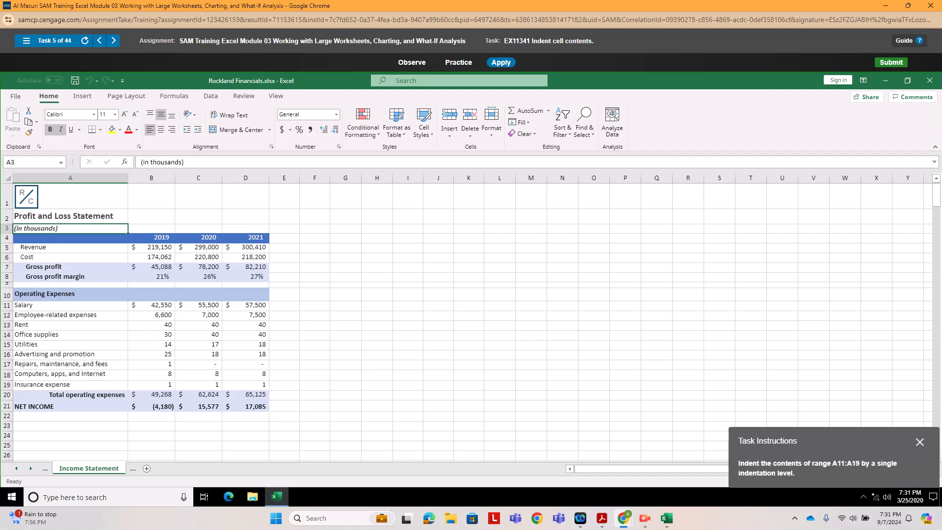
{"action": "left_click_drag", "start_coordinate": [69, 304], "coordinate": [69, 384]}
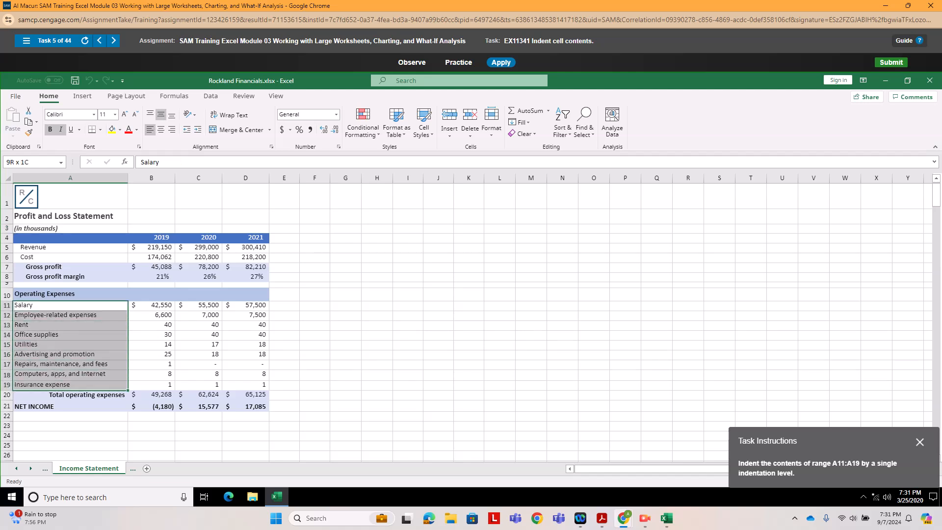
{"action": "right_click", "coordinate": [64, 364]}
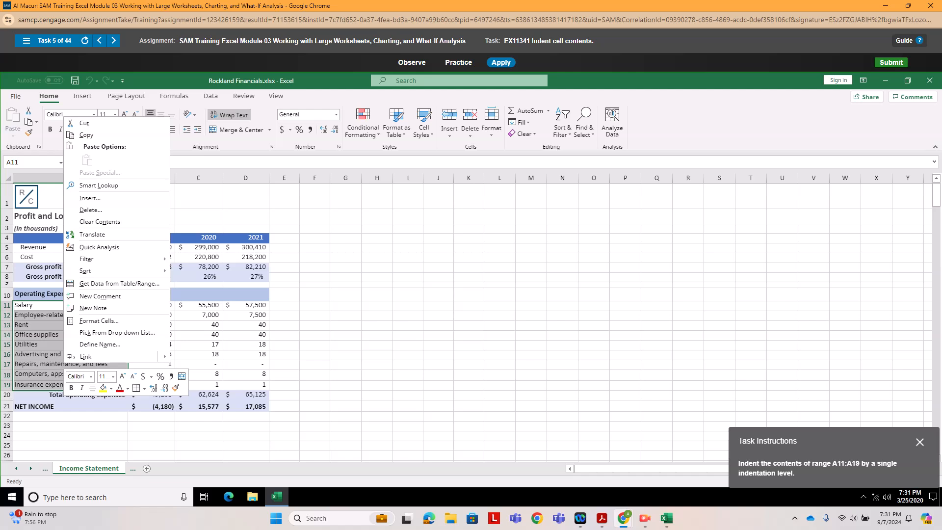
{"action": "left_click", "coordinate": [99, 320]}
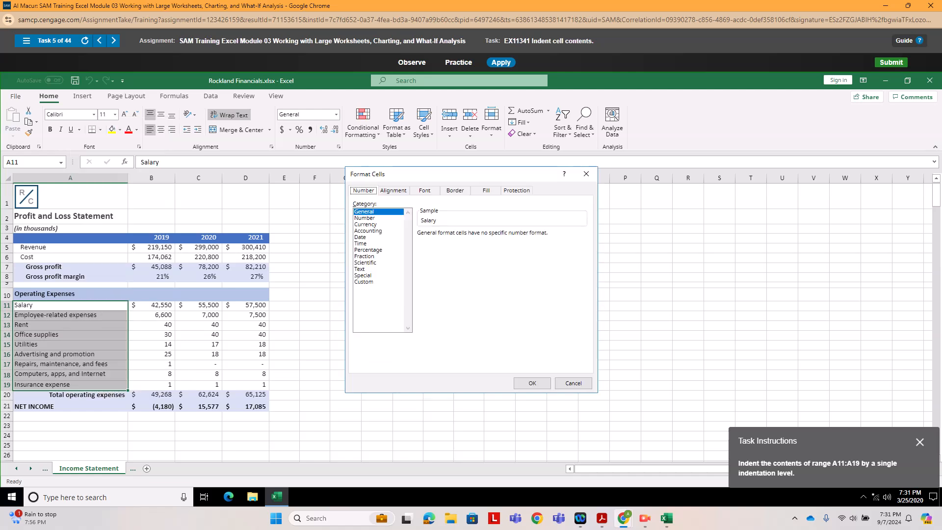
{"action": "key", "text": "ctrl+Tab"}
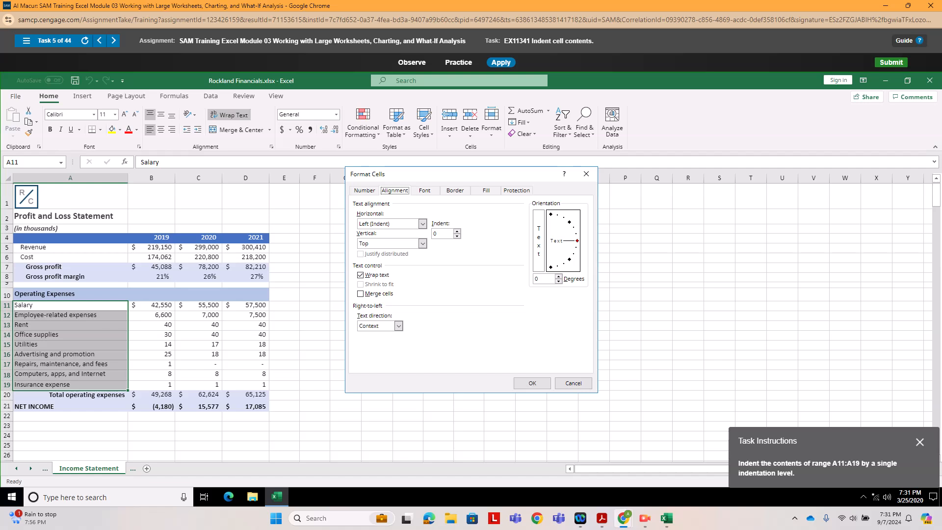
{"action": "left_click", "coordinate": [457, 230]}
{"action": "left_click", "coordinate": [532, 383]}
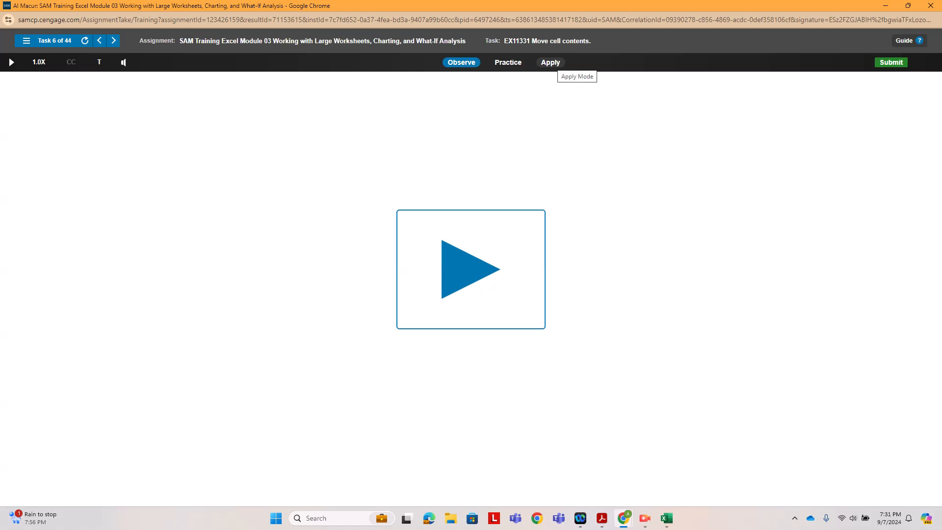
- Open task 6 in Apply mode and move the contents of cell F11 to cell A17
{"action": "left_click", "coordinate": [550, 62]}
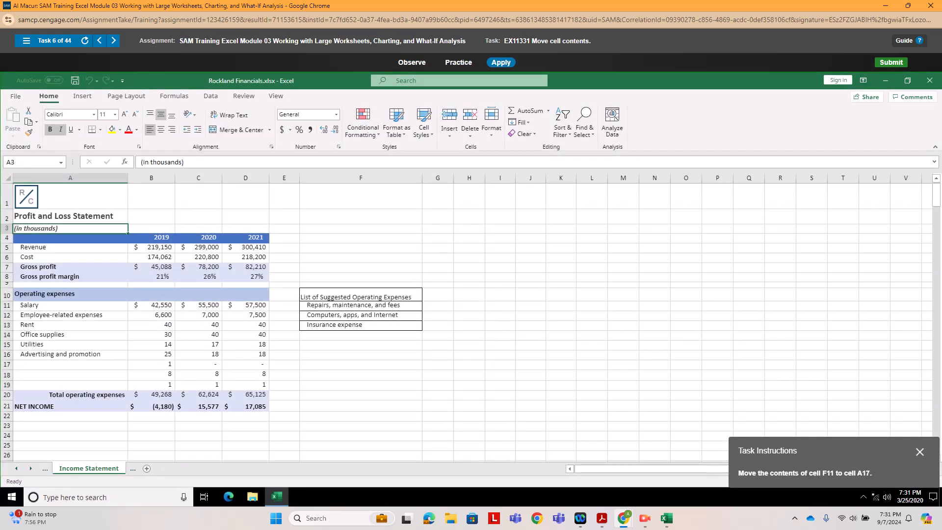
{"action": "left_click", "coordinate": [360, 306]}
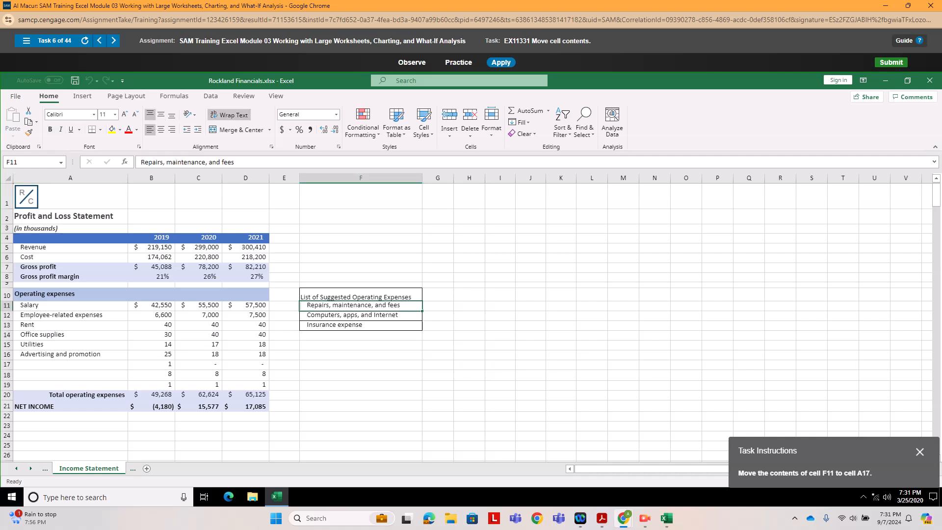
{"action": "right_click", "coordinate": [326, 304]}
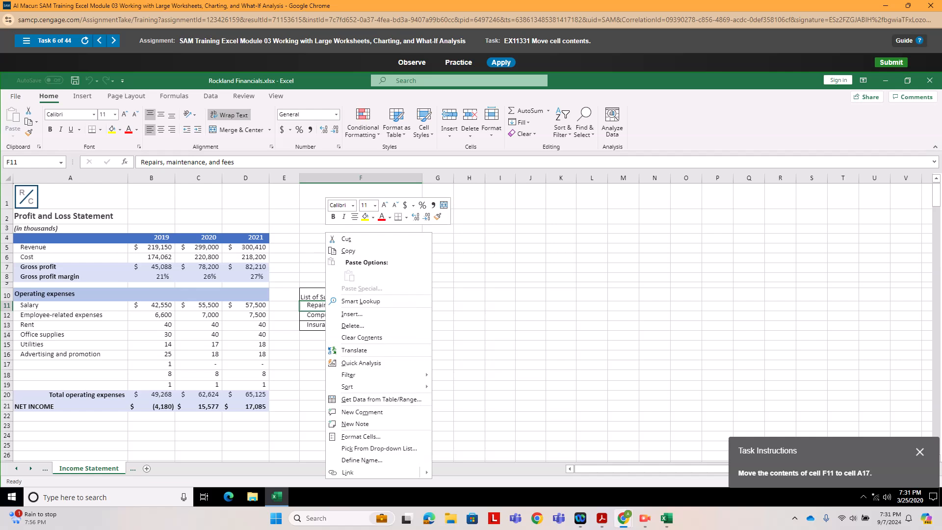
{"action": "left_click", "coordinate": [346, 239]}
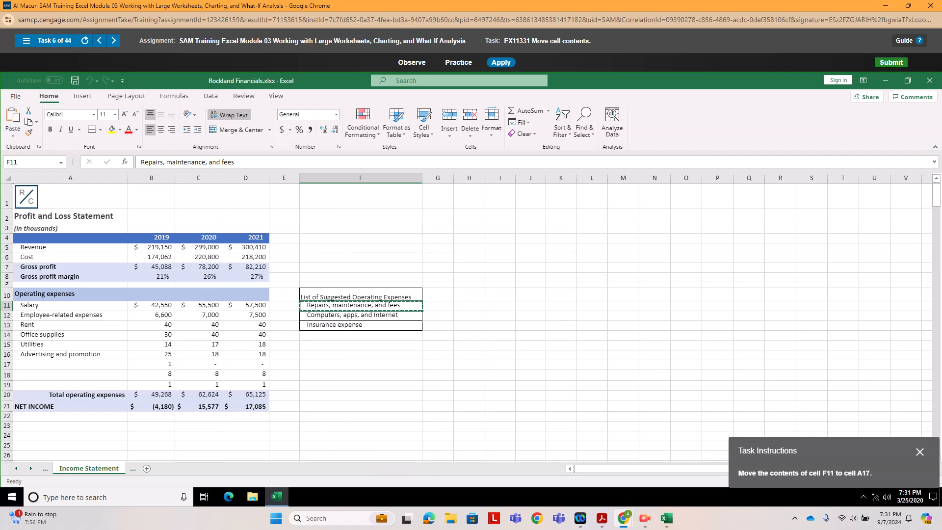
{"action": "left_click", "coordinate": [71, 364]}
{"action": "right_click", "coordinate": [30, 366]}
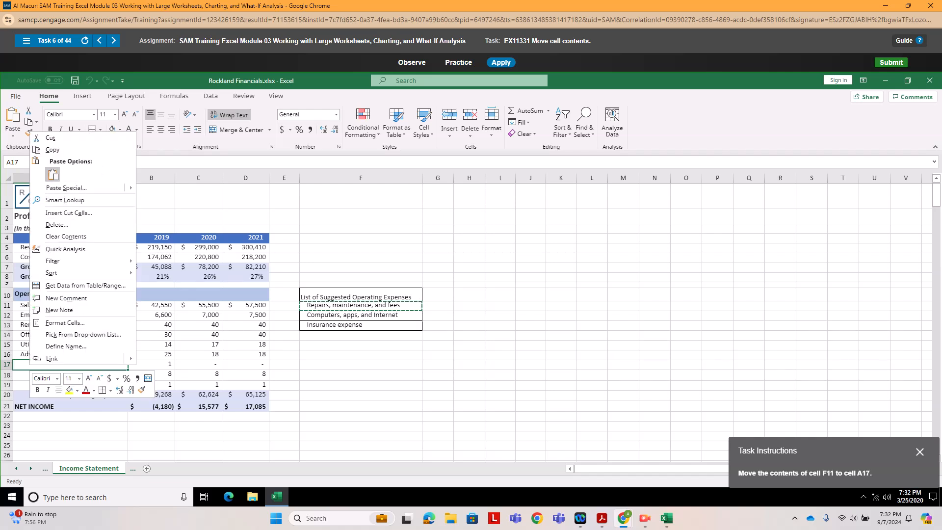
{"action": "left_click", "coordinate": [53, 174]}
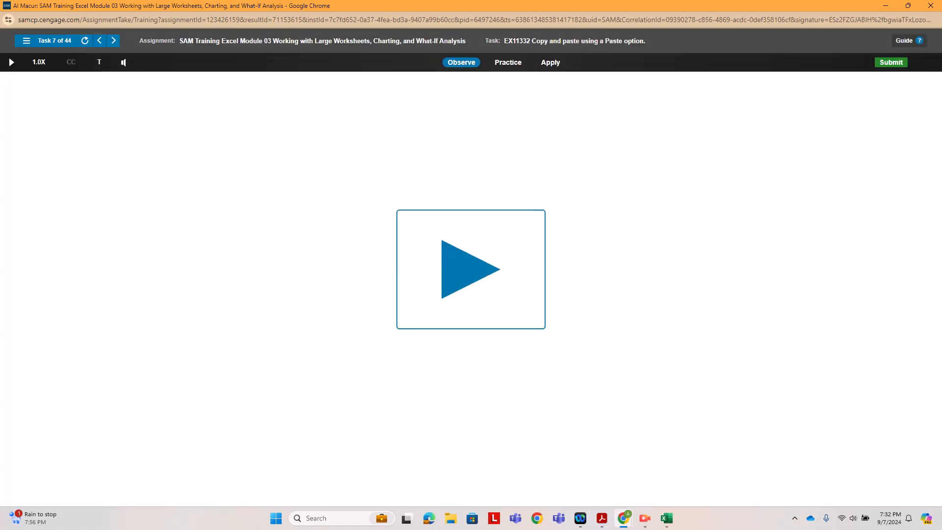
- Open task 7 in Apply mode and copy G15:I15 into B9:D9 using the Values & Number Formatting paste option
{"action": "left_click", "coordinate": [550, 63]}
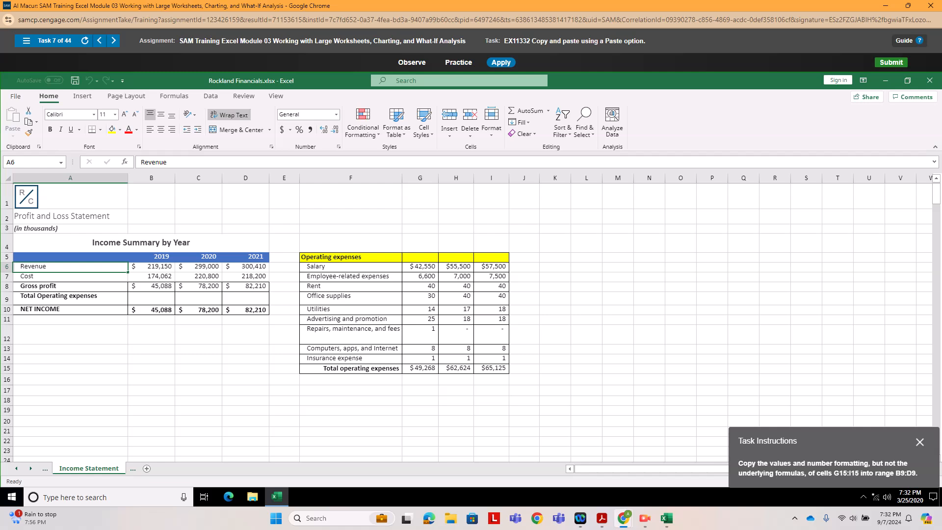
{"action": "left_click_drag", "start_coordinate": [422, 368], "coordinate": [491, 368]}
{"action": "left_click", "coordinate": [459, 369]}
{"action": "left_click", "coordinate": [456, 379]}
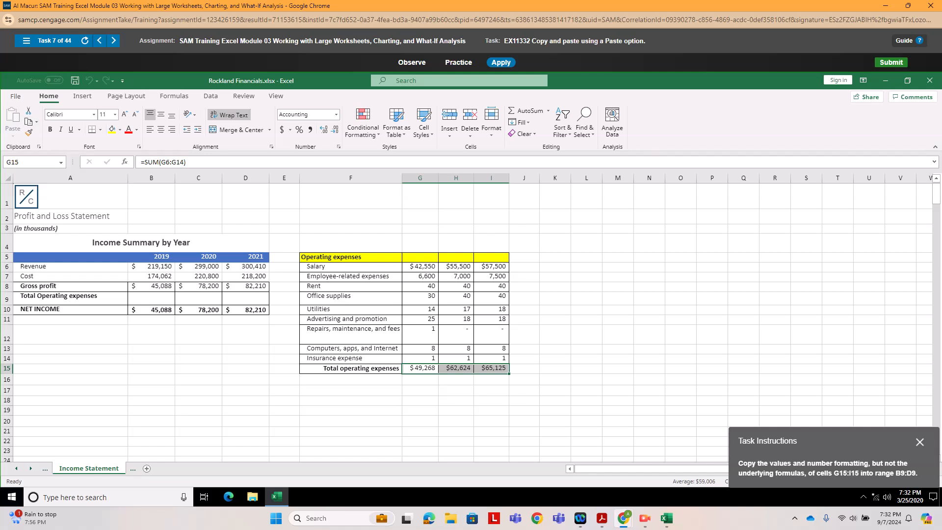
{"action": "left_click", "coordinate": [37, 122]}
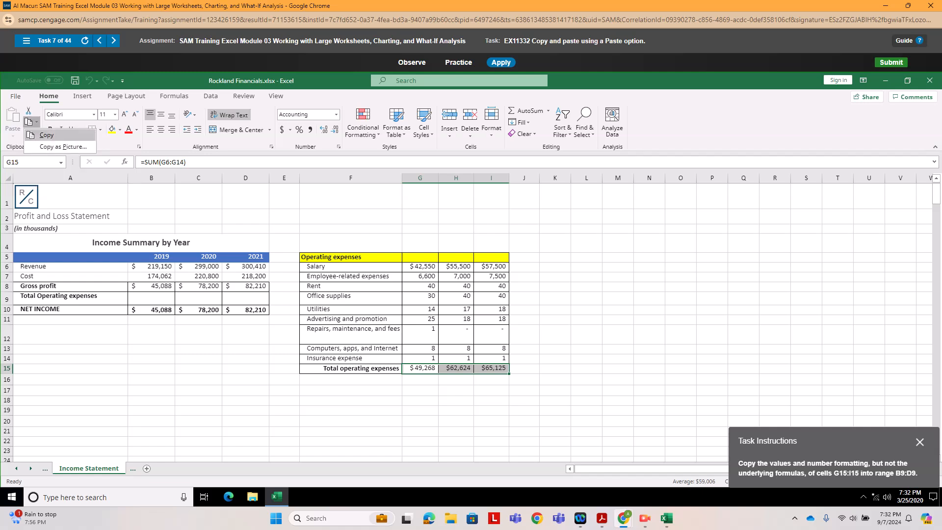
{"action": "left_click", "coordinate": [47, 135]}
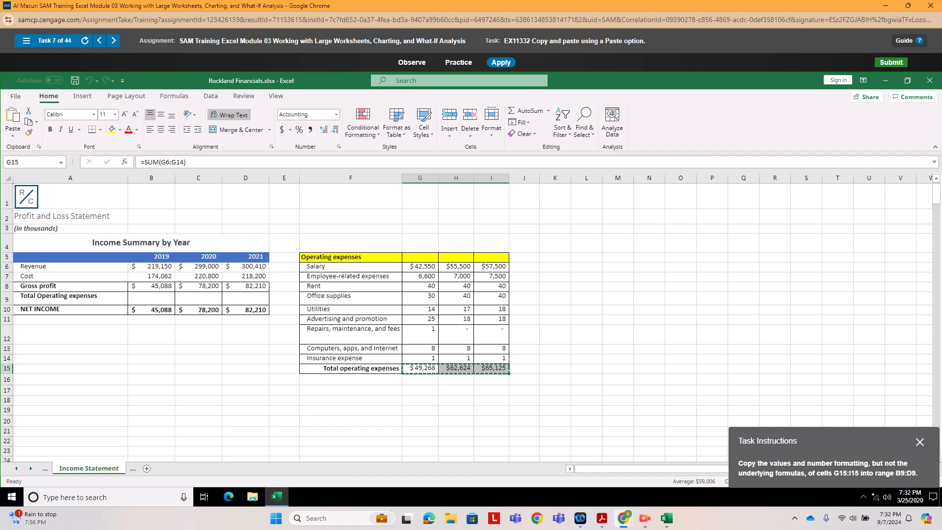
{"action": "left_click_drag", "start_coordinate": [151, 298], "coordinate": [245, 298]}
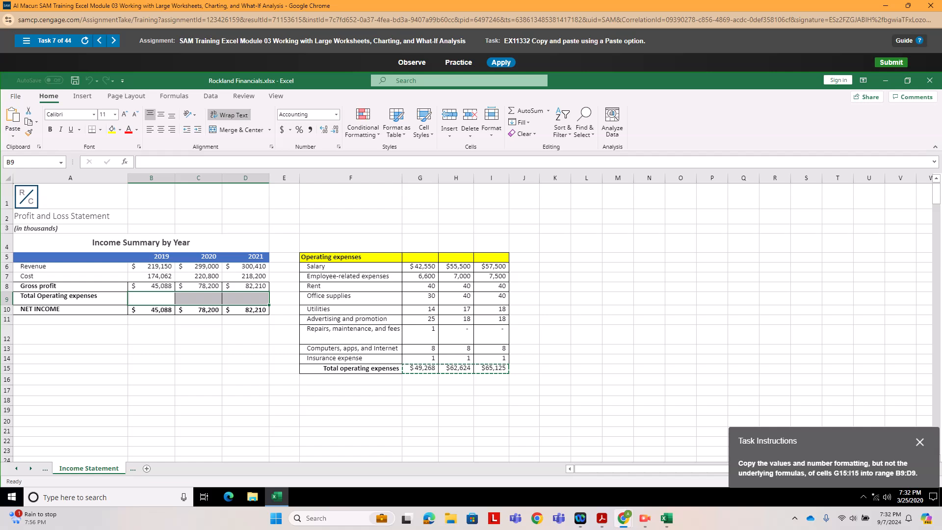
{"action": "left_click", "coordinate": [13, 132]}
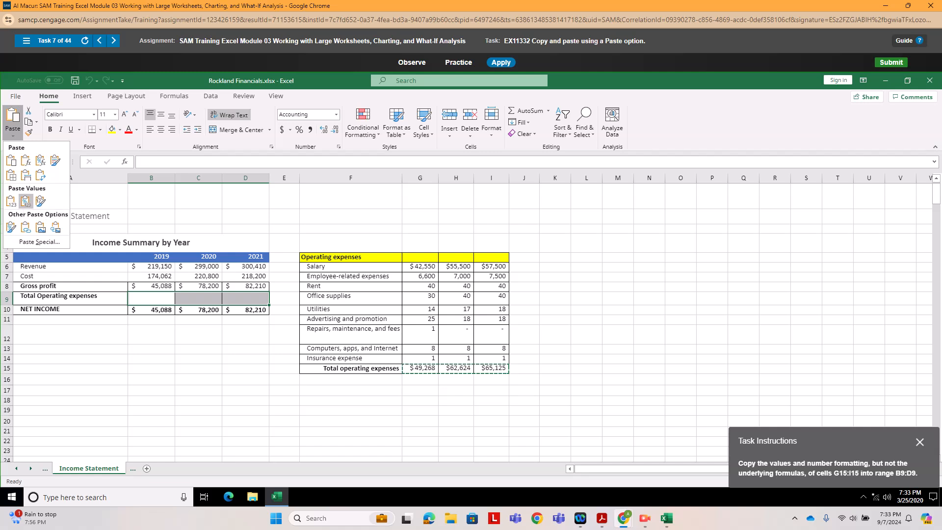
{"action": "left_click", "coordinate": [25, 201]}
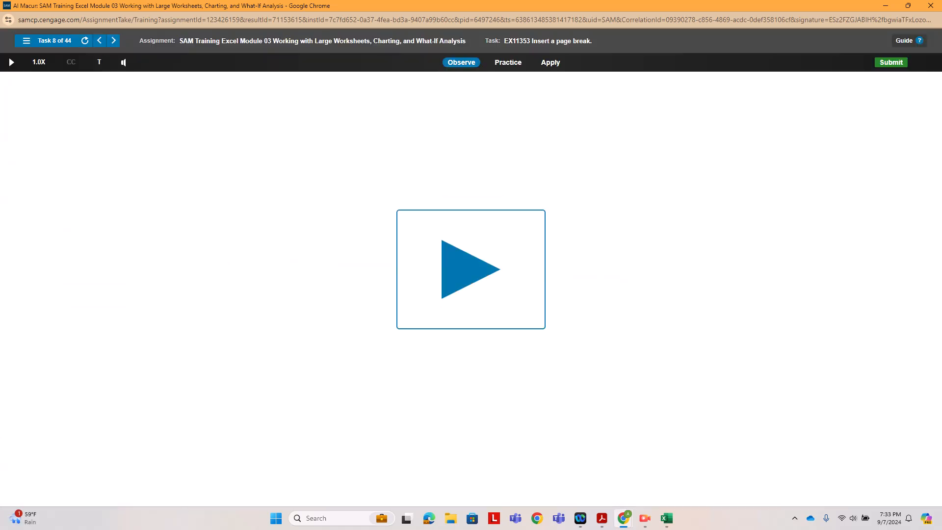
- Open task 8 in Apply mode and try to insert a page break with row 18 selected
{"action": "left_click", "coordinate": [549, 63]}
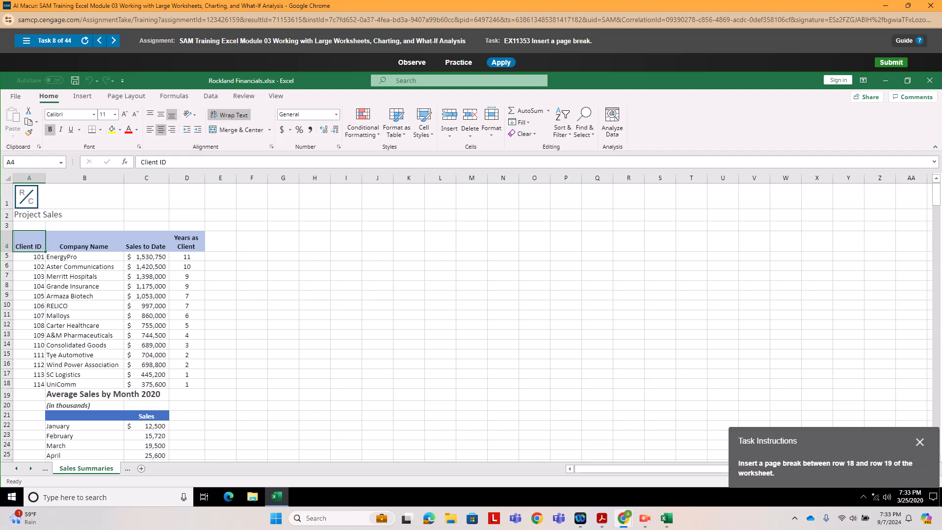
{"action": "left_click", "coordinate": [7, 383]}
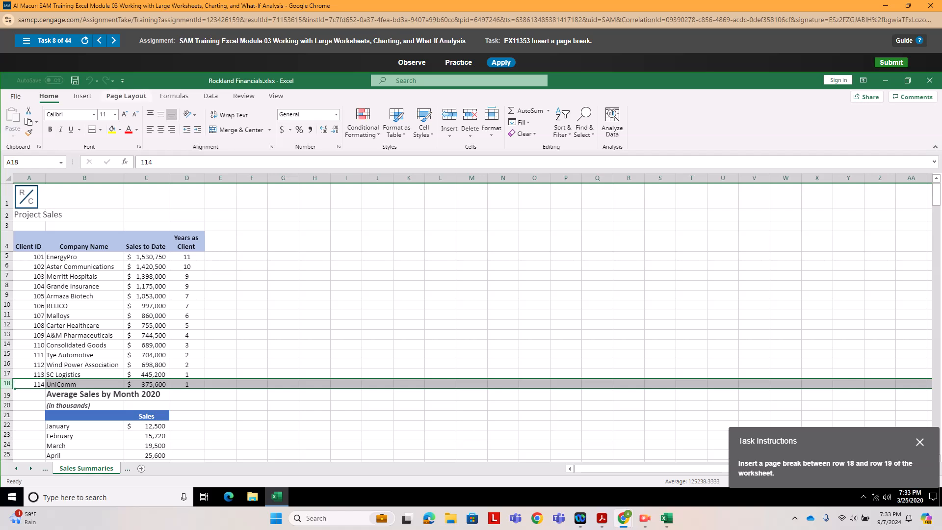
{"action": "left_click", "coordinate": [126, 96]}
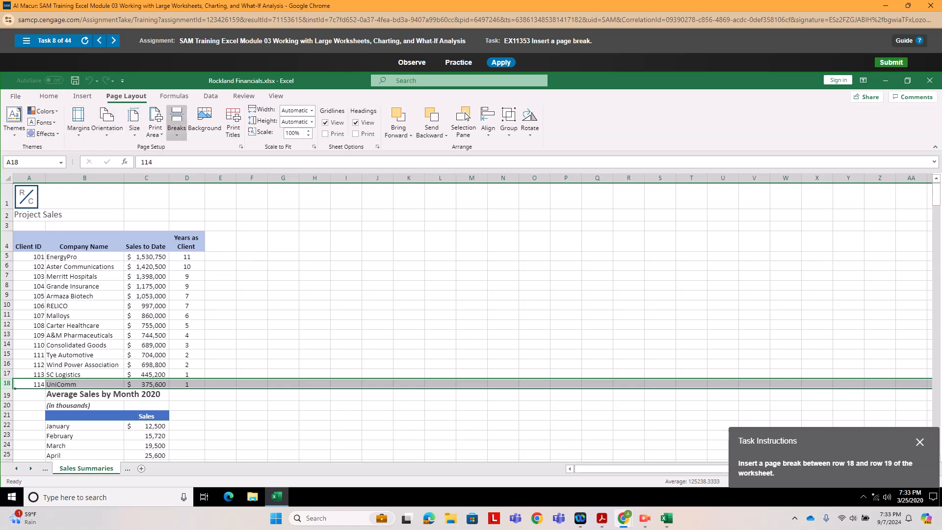
{"action": "left_click", "coordinate": [176, 120]}
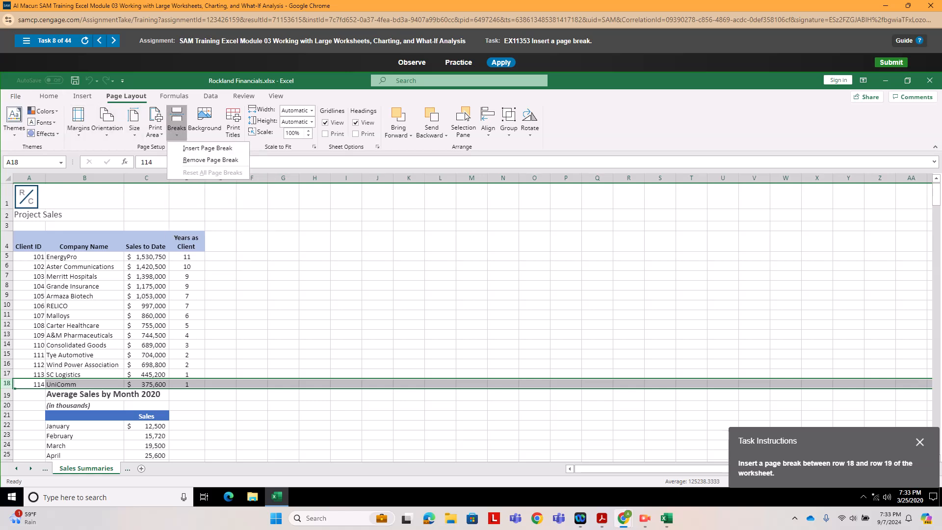
{"action": "left_click", "coordinate": [207, 148]}
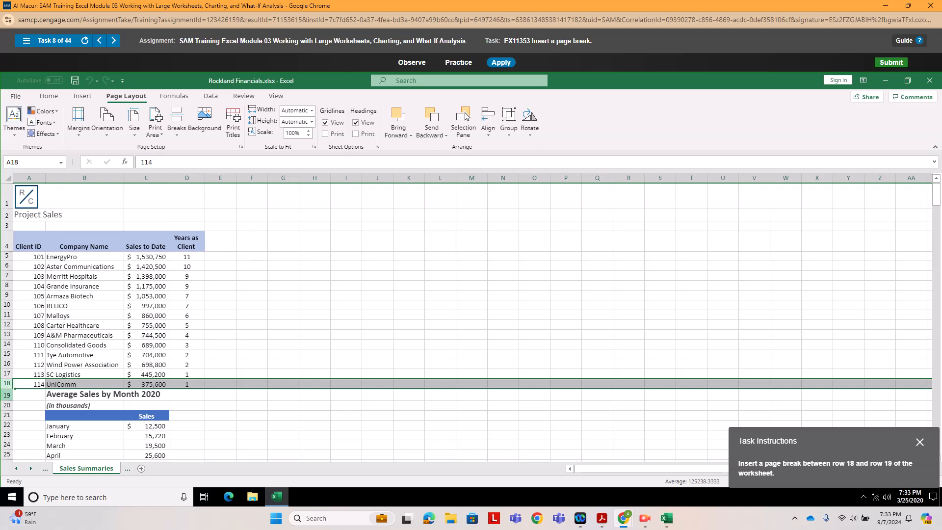
- Insert a page break between rows 18 and 19, with row 19 selected as the start of the new page
{"action": "left_click", "coordinate": [7, 395]}
{"action": "left_click", "coordinate": [176, 129]}
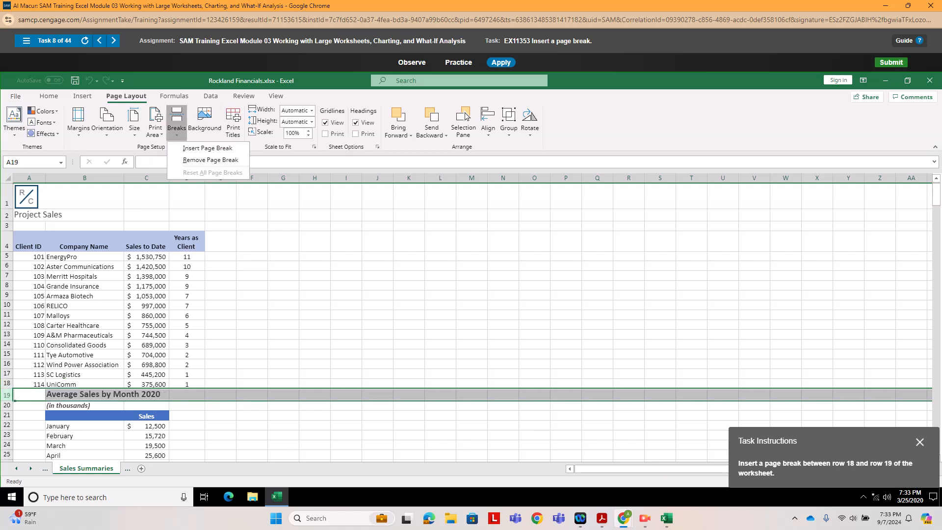
{"action": "left_click", "coordinate": [207, 149]}
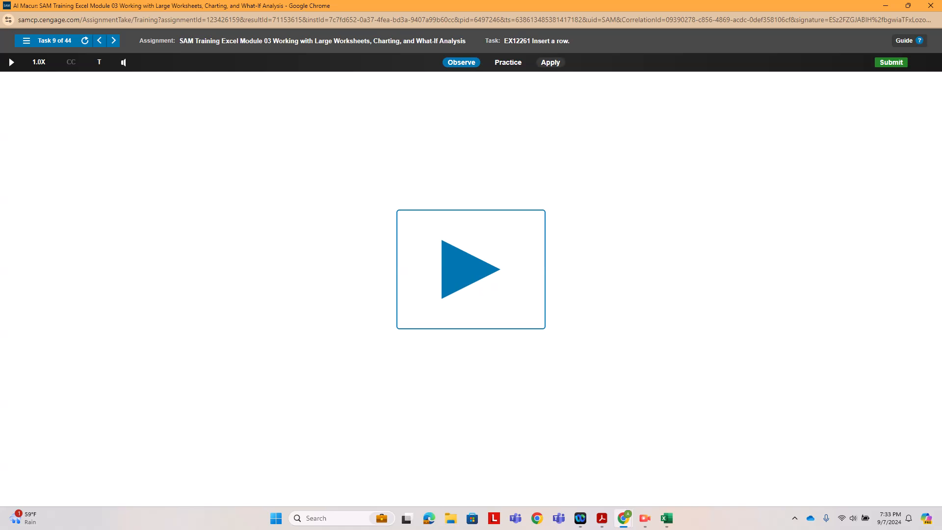
- Open task 9 in Apply mode and insert a new row above row 7 of the Income Statement sheet
{"action": "left_click", "coordinate": [550, 63]}
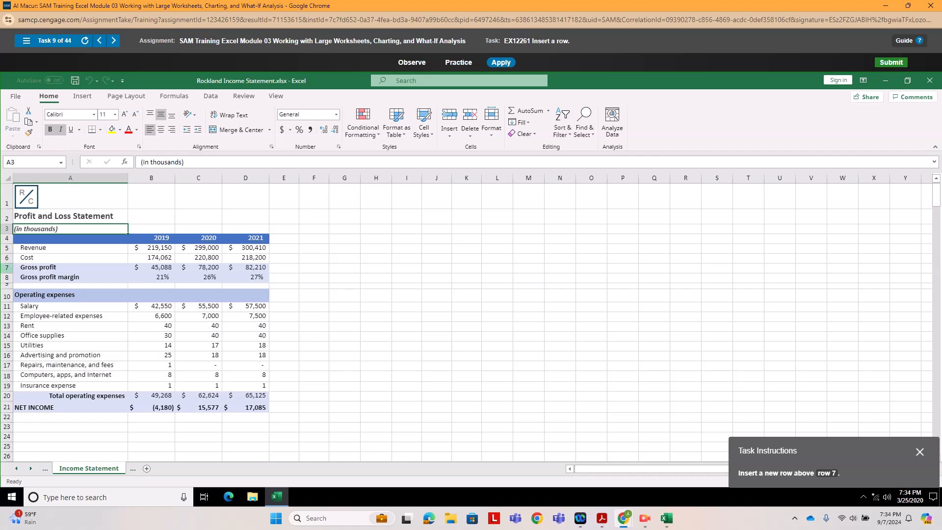
{"action": "left_click", "coordinate": [7, 268]}
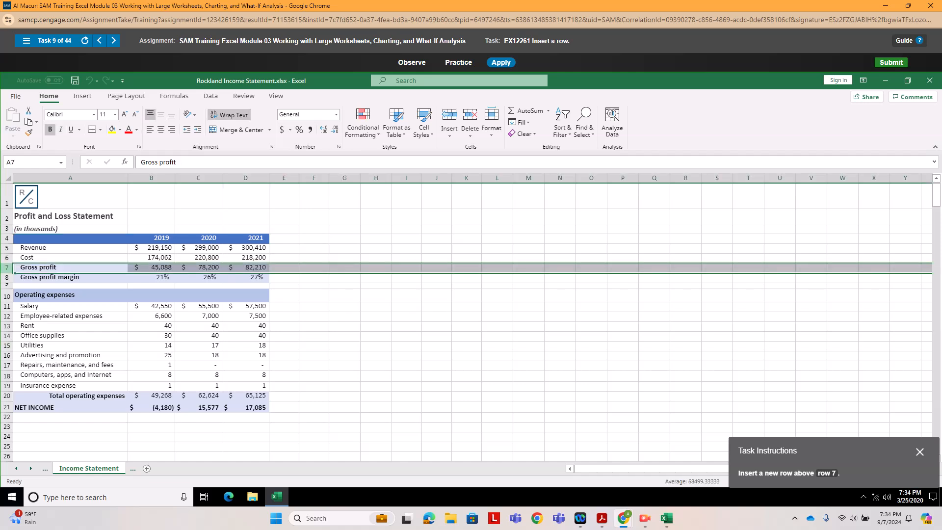
{"action": "right_click", "coordinate": [7, 268]}
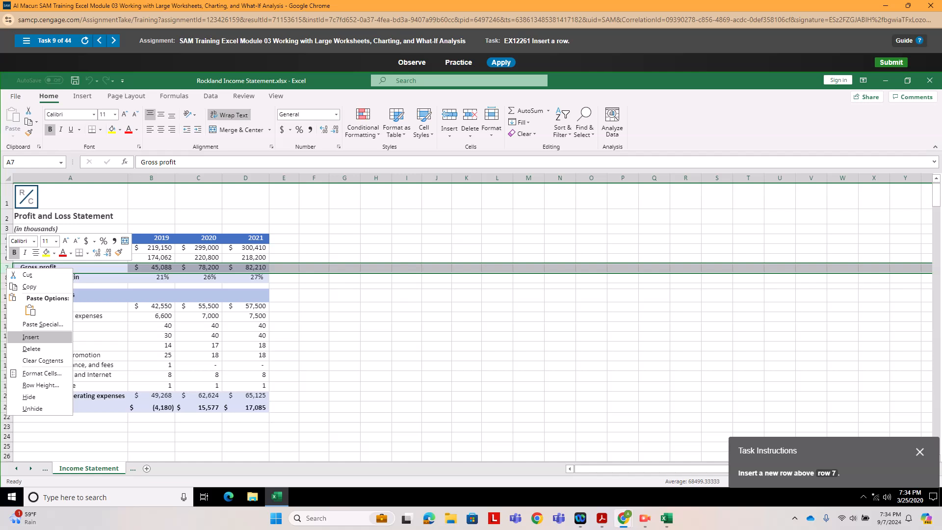
{"action": "left_click", "coordinate": [30, 337]}
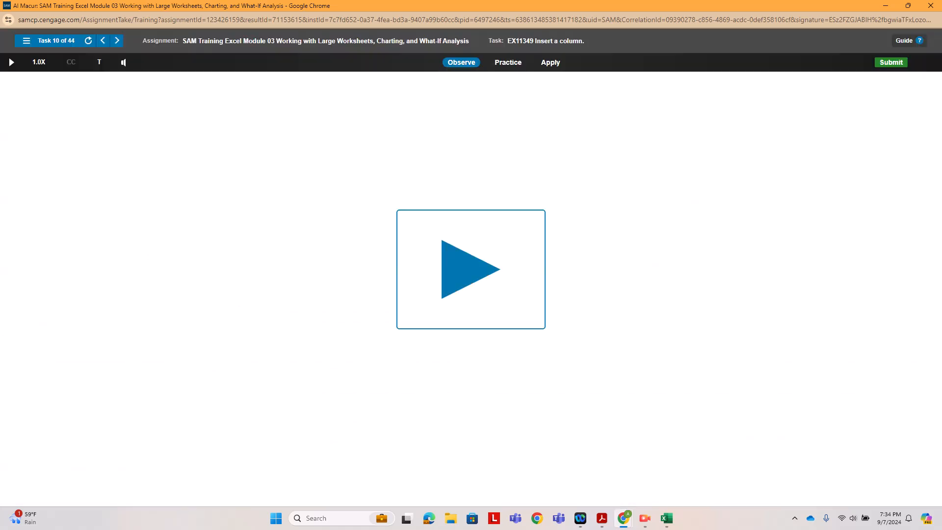
- Open task 10 in Apply mode and insert a new column before column F of the Current Clients sheet
{"action": "left_click", "coordinate": [550, 63]}
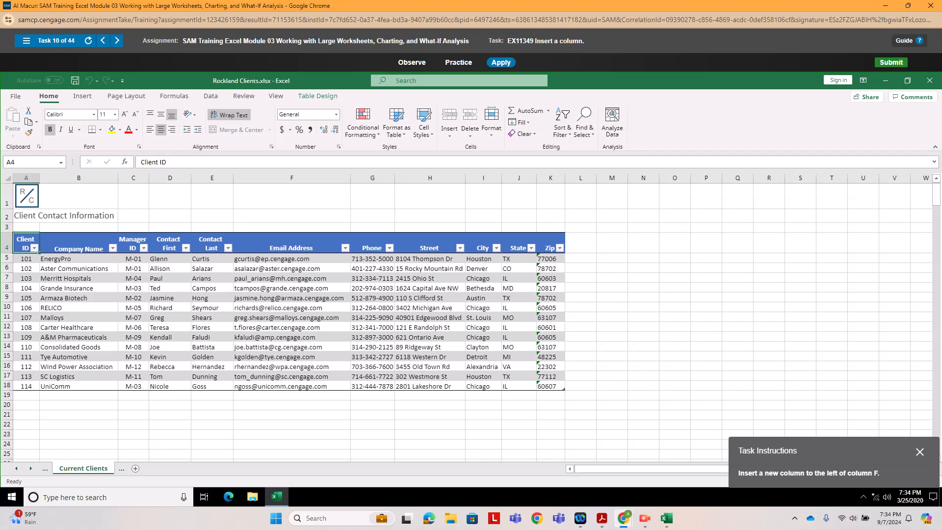
{"action": "left_click", "coordinate": [319, 178]}
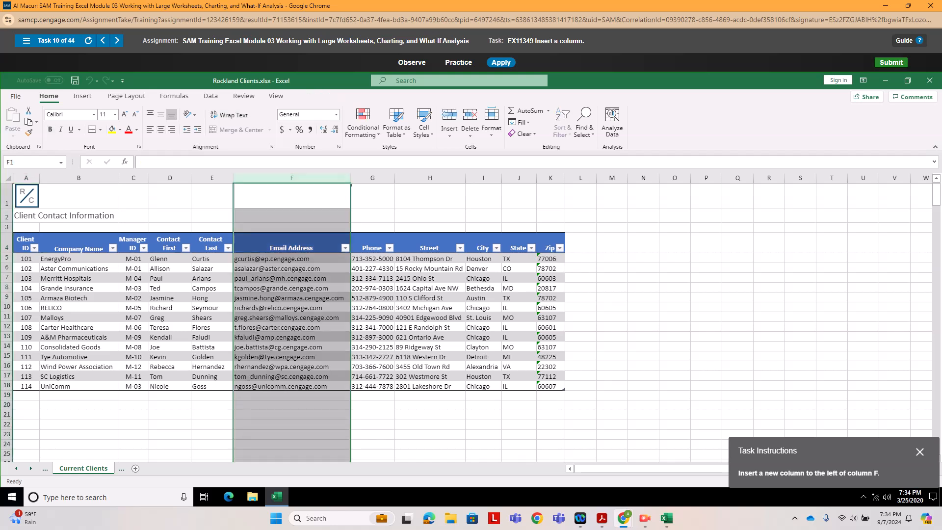
{"action": "right_click", "coordinate": [322, 179]}
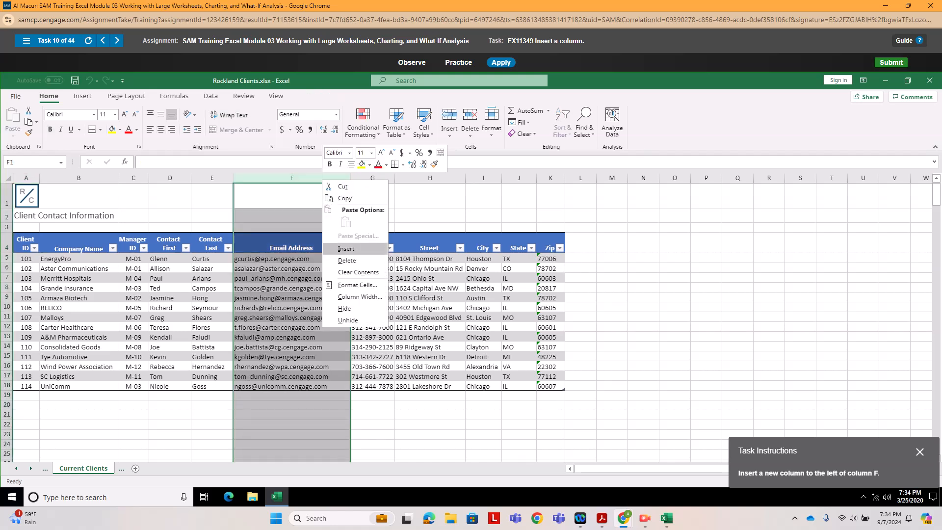
{"action": "left_click", "coordinate": [346, 249]}
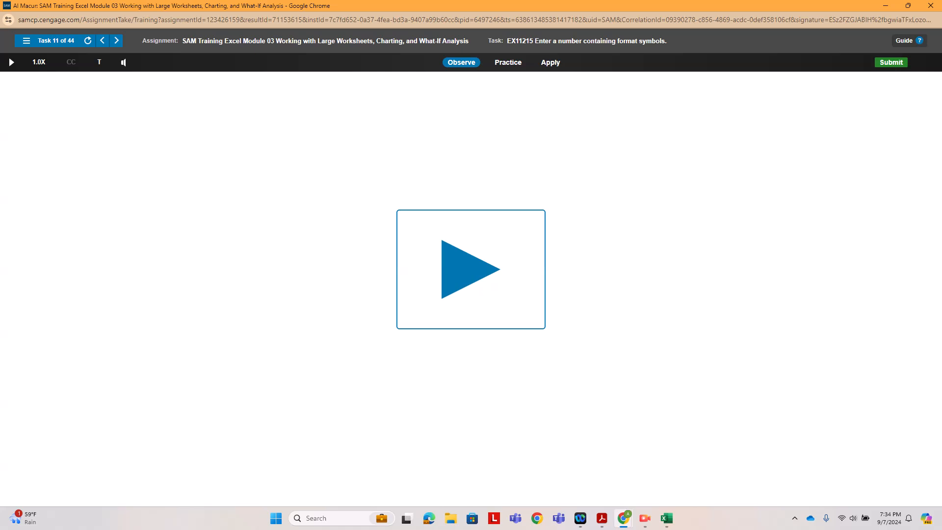
- Open task 11 in Apply mode and enter 10% in cell C5, including the percent sign
{"action": "left_click", "coordinate": [550, 62]}
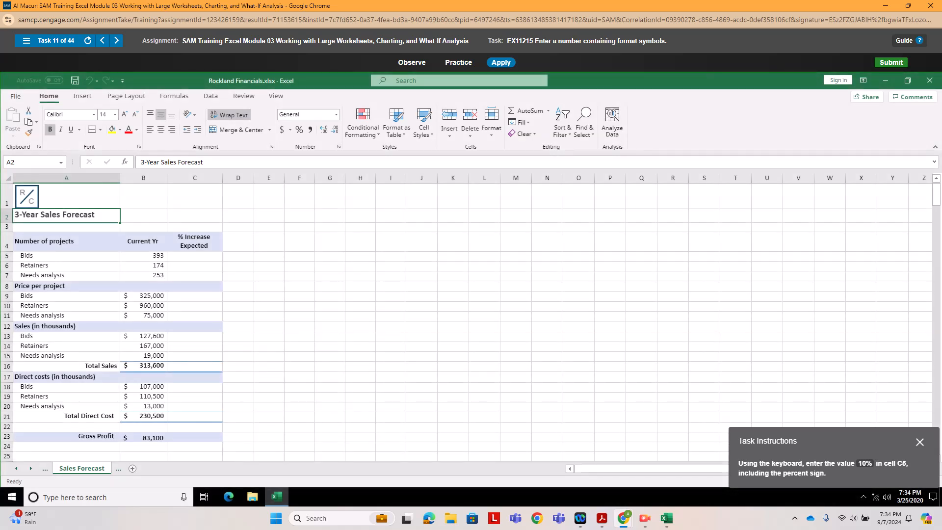
{"action": "left_click", "coordinate": [195, 256]}
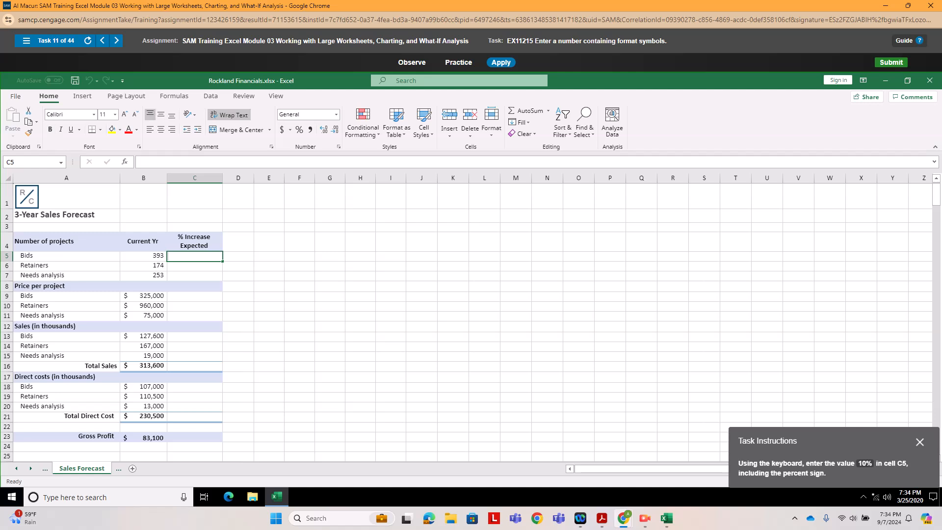
{"action": "type", "text": "10"}
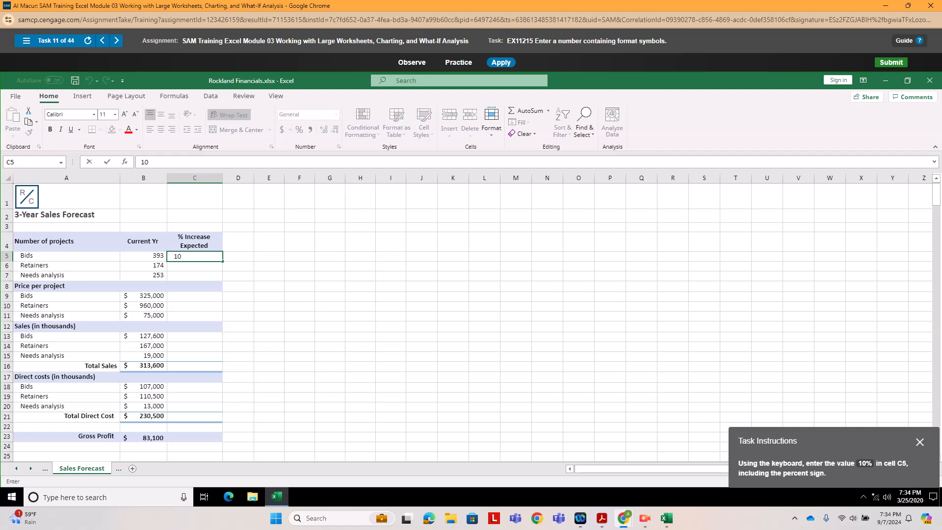
{"action": "type", "text": "%"}
{"action": "key", "text": "Return"}
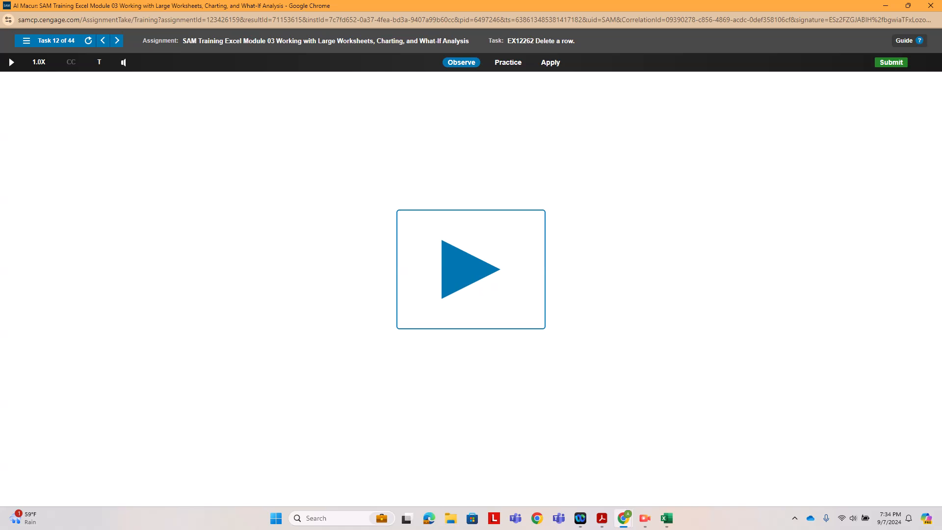
- Open task 12 in Apply mode and delete row 7 from the Current Clients sheet
{"action": "left_click", "coordinate": [550, 63]}
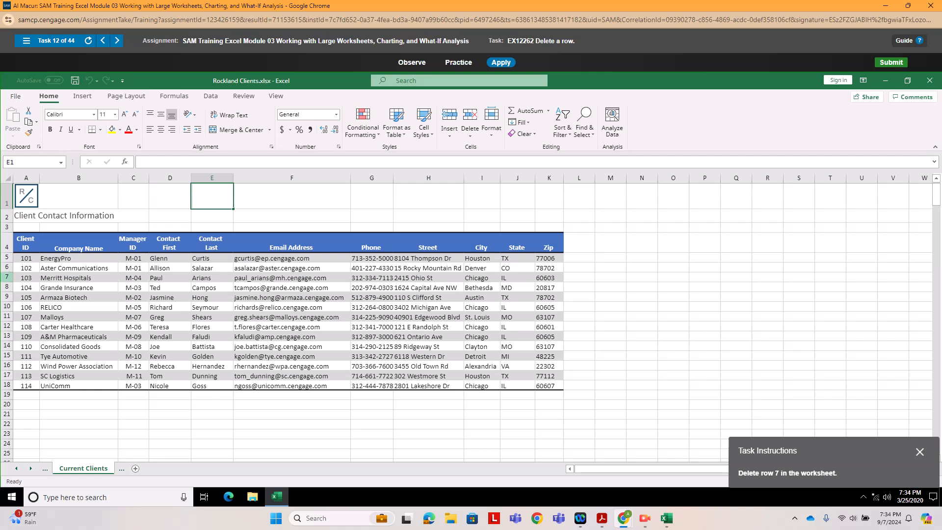
{"action": "left_click", "coordinate": [6, 277]}
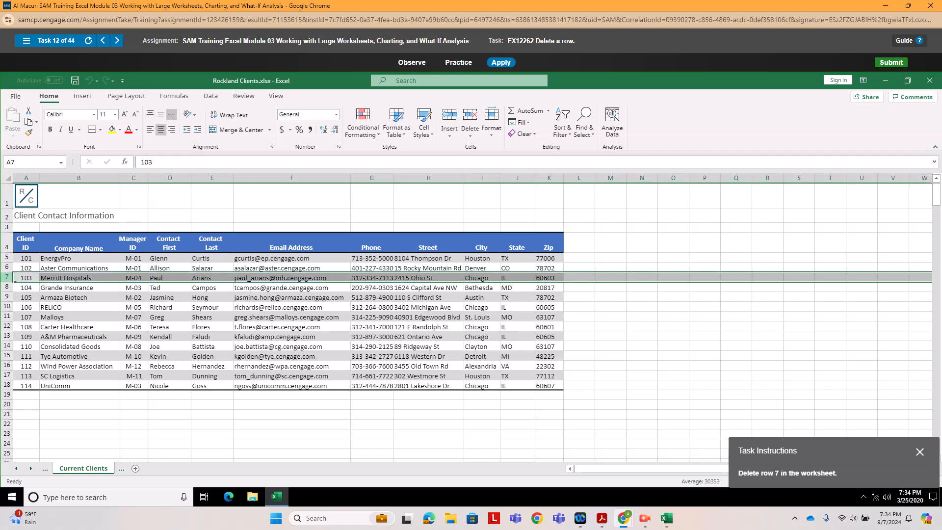
{"action": "right_click", "coordinate": [8, 278]}
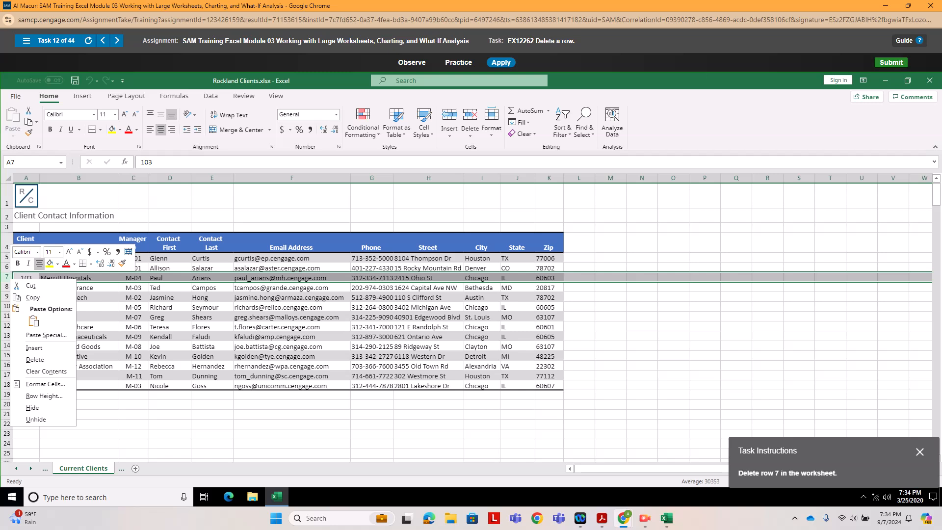
{"action": "left_click", "coordinate": [35, 359]}
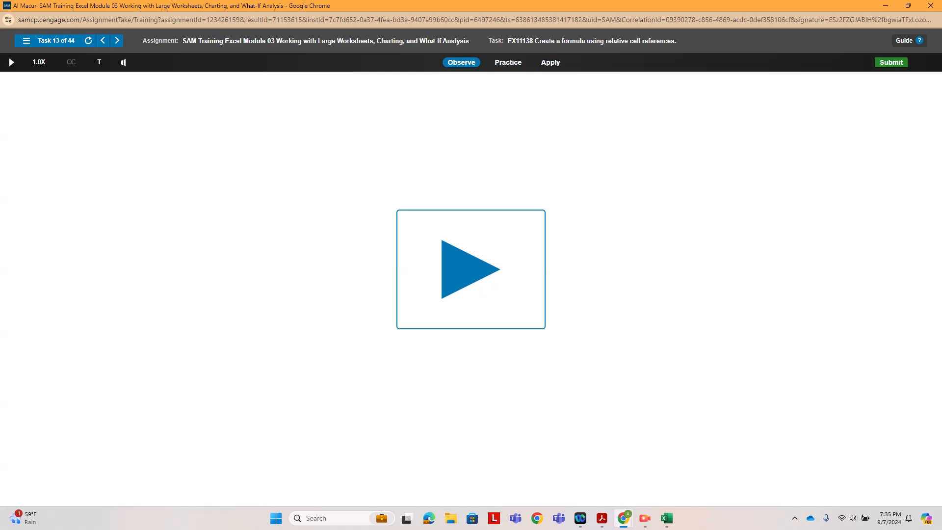
- Open task 13 in Apply mode and enter the formula =b5-b6 in cell B7
{"action": "left_click", "coordinate": [550, 62]}
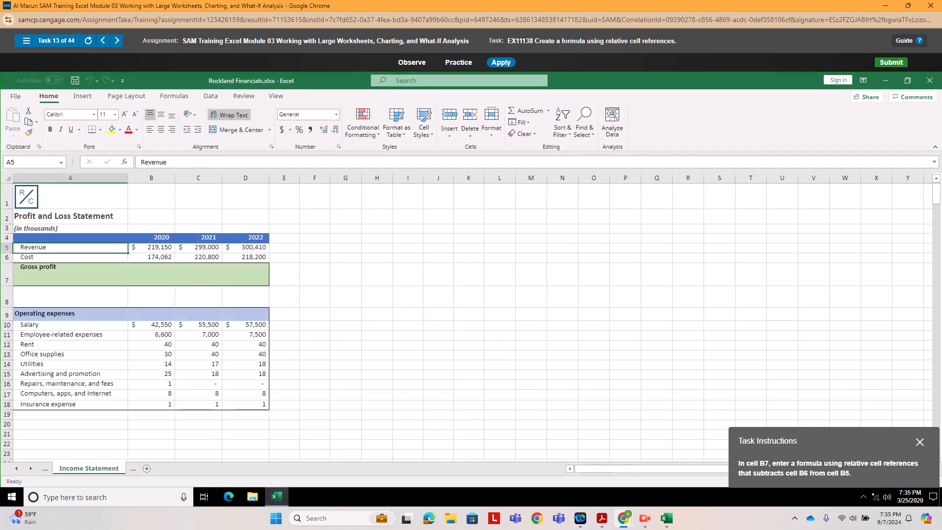
{"action": "left_click", "coordinate": [151, 275]}
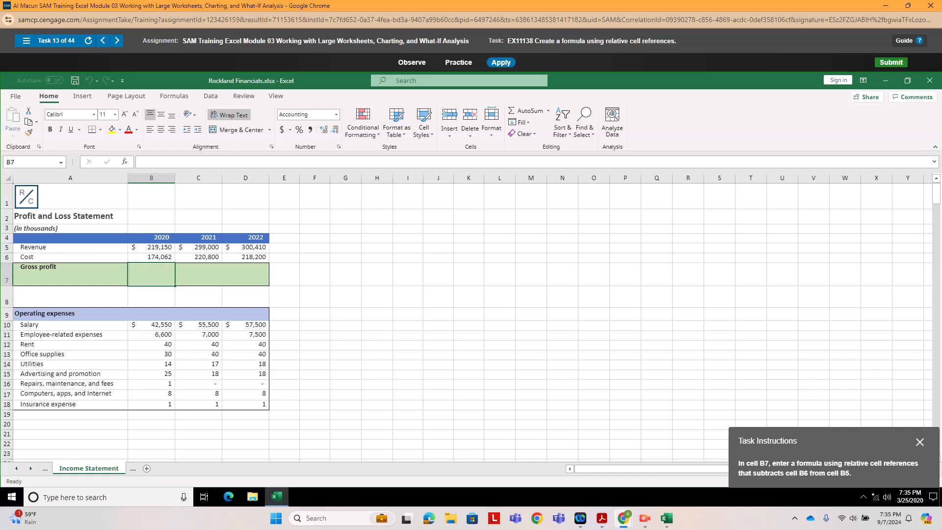
{"action": "type", "text": "="}
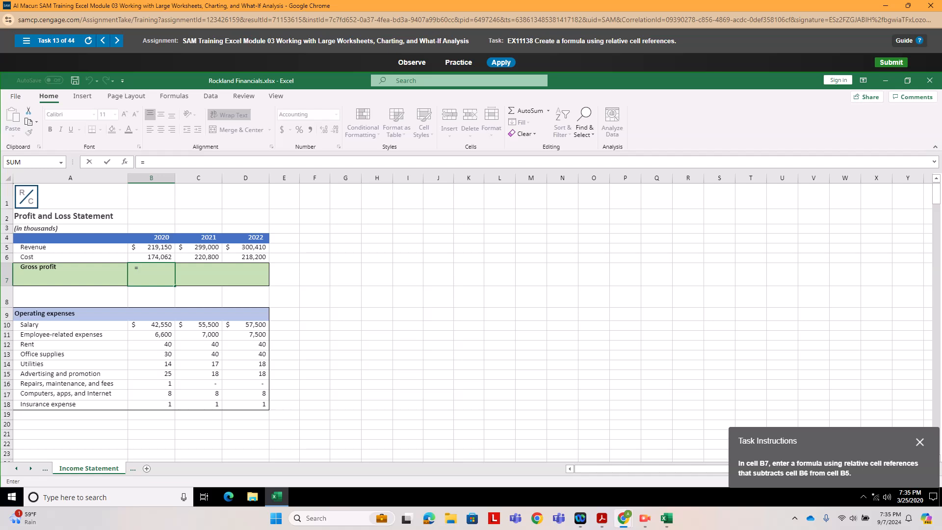
{"action": "type", "text": "b5-b6"}
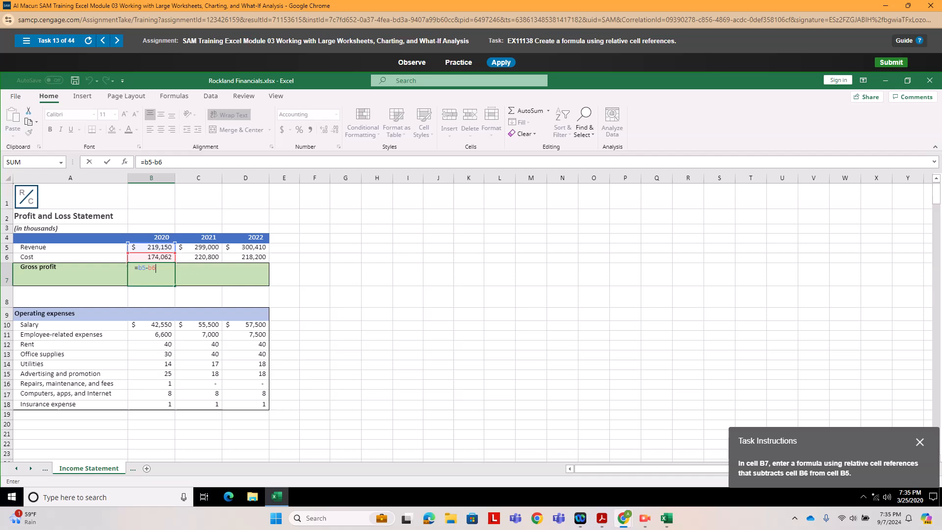
{"action": "key", "text": "Return"}
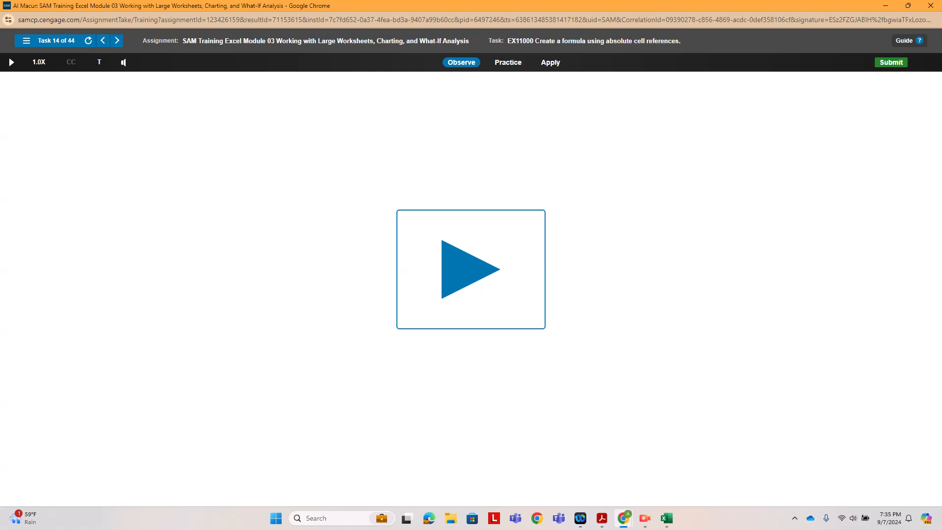
- Open task 14 in Apply mode and enter the formula =B6/$B$18 in cell C6, with B18 as an absolute reference
{"action": "left_click", "coordinate": [551, 63]}
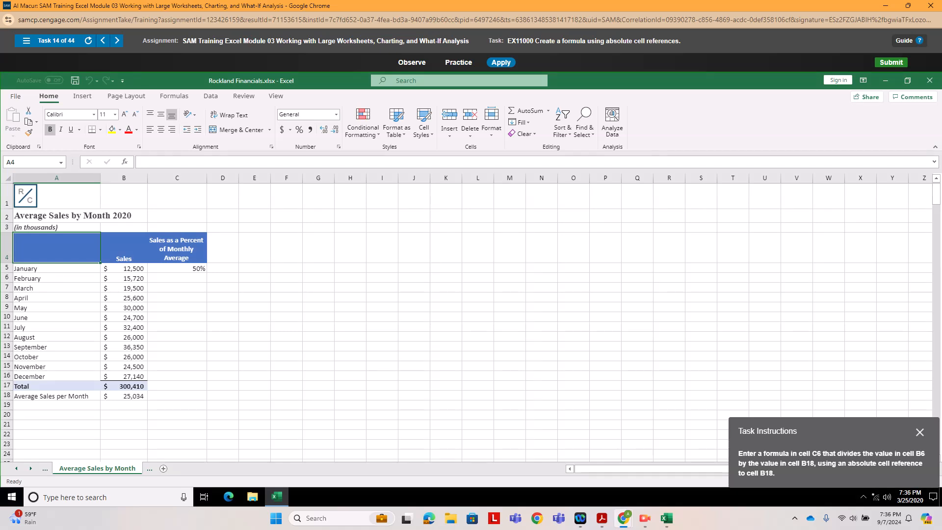
{"action": "left_click", "coordinate": [177, 278]}
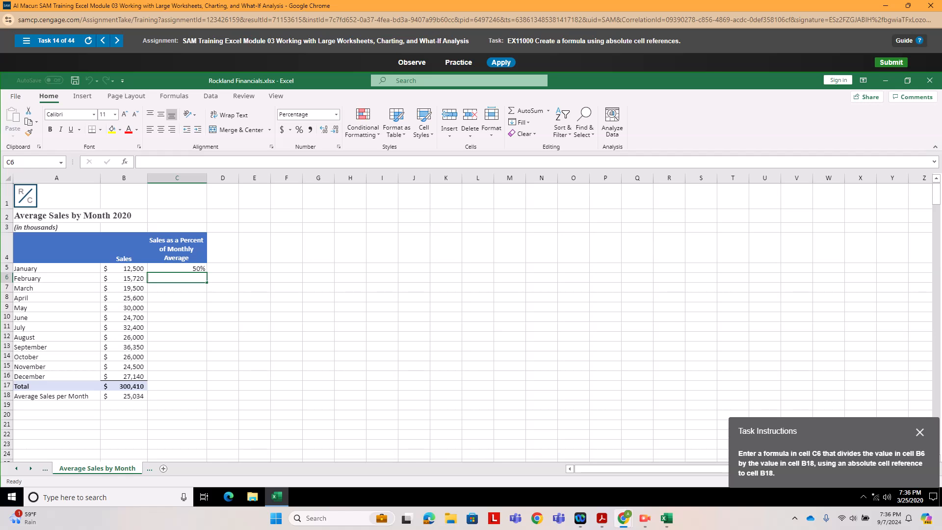
{"action": "type", "text": "="}
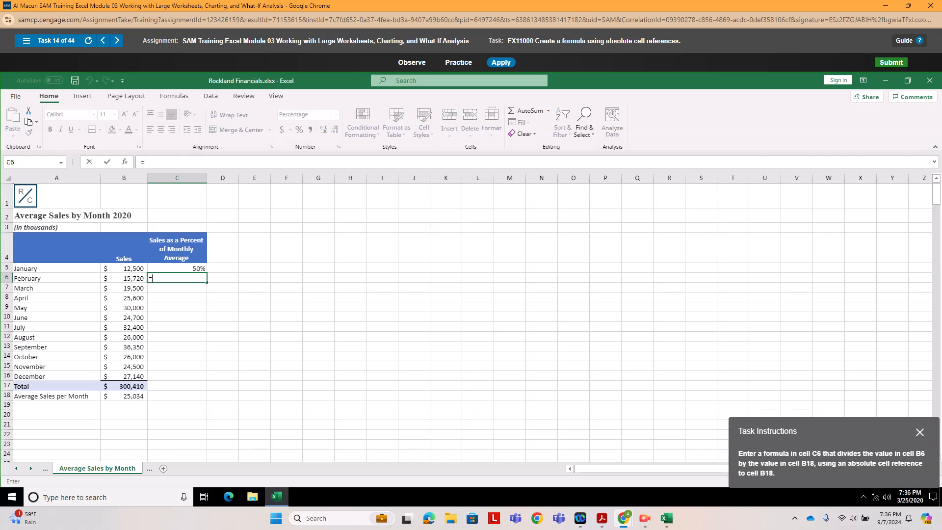
{"action": "key", "text": "Left"}
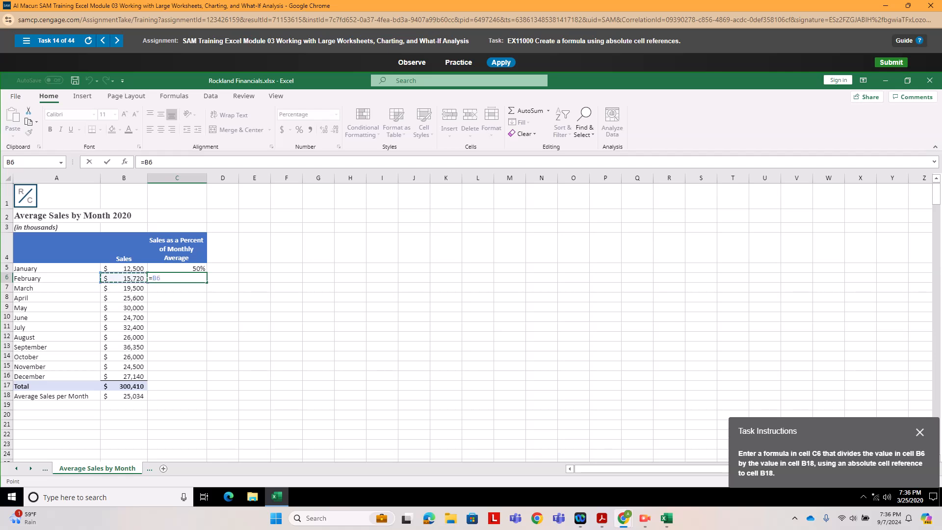
{"action": "type", "text": "/"}
{"action": "left_click", "coordinate": [124, 395]}
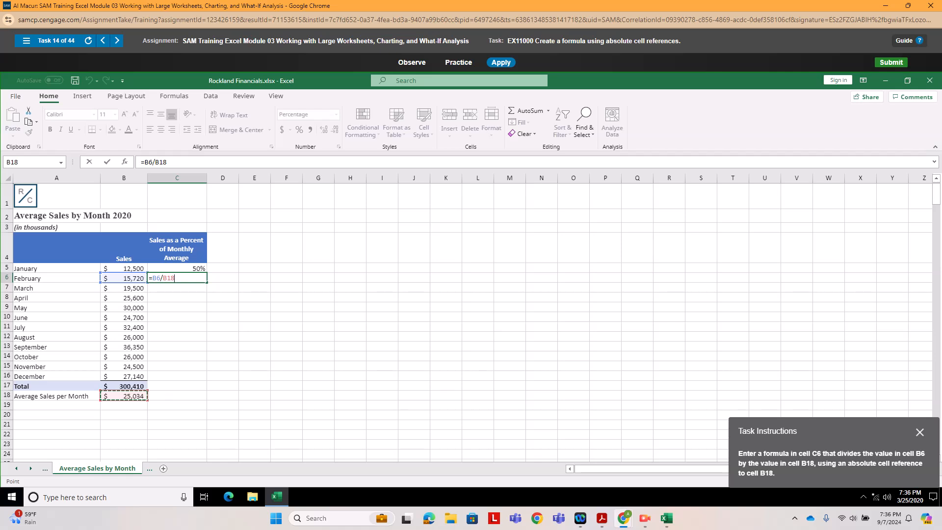
{"action": "key", "text": "F4"}
{"action": "key", "text": "Return"}
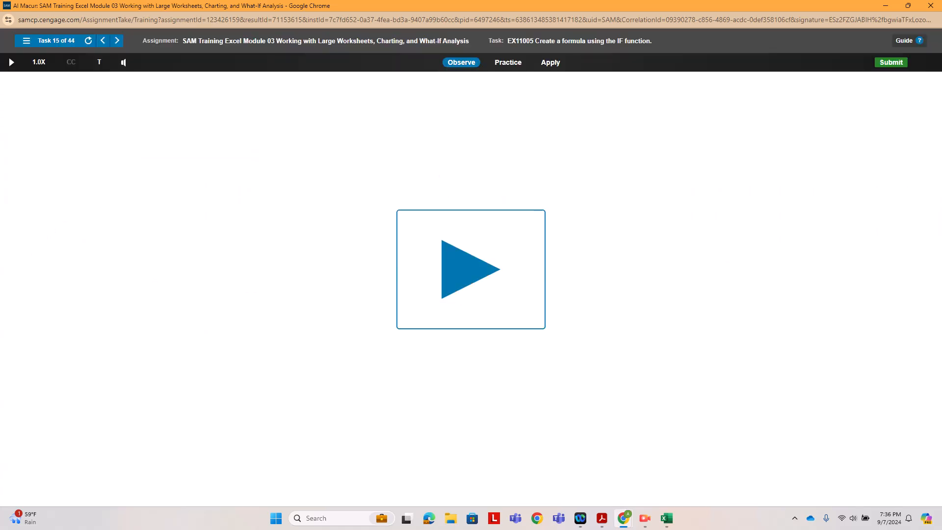
- Open task 15 in Apply mode and select cell F4 of the Sales by Branch sheet
{"action": "left_click", "coordinate": [550, 62]}
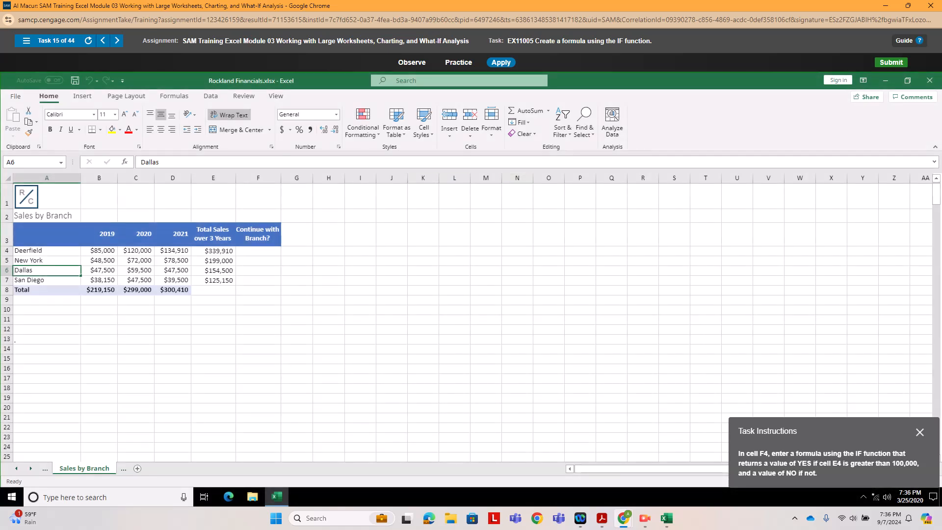
{"action": "left_click", "coordinate": [258, 251]}
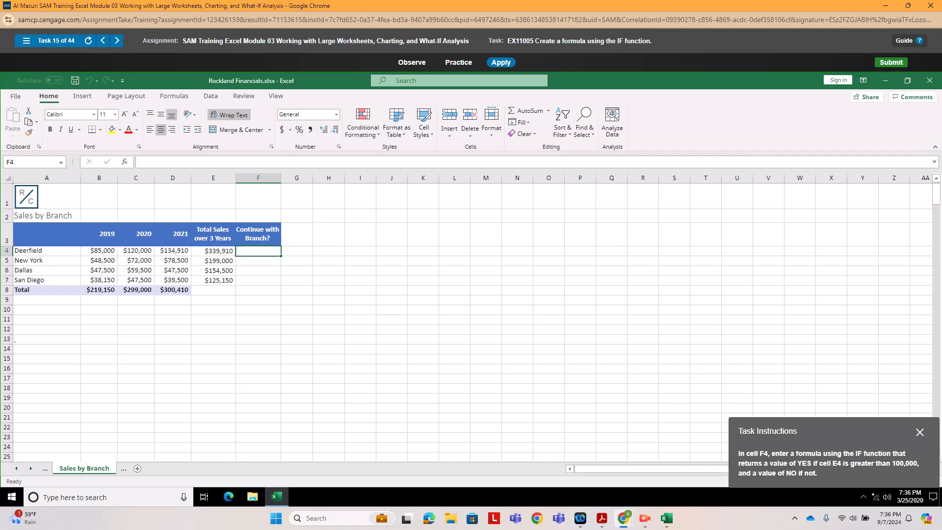
- Try to insert an IF function in cell F4 with the test e4>1000, returning yes if true and no if false
{"action": "key", "text": "shift+F3"}
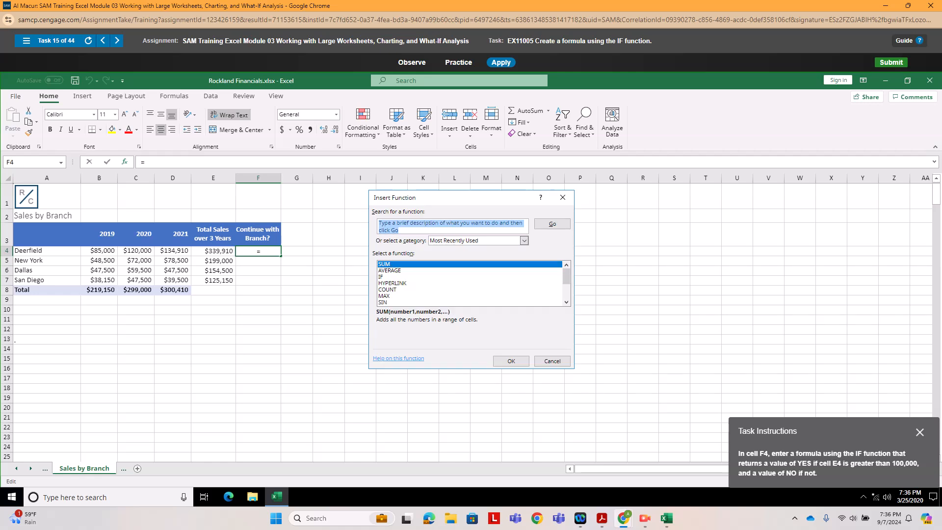
{"action": "double_click", "coordinate": [381, 277]}
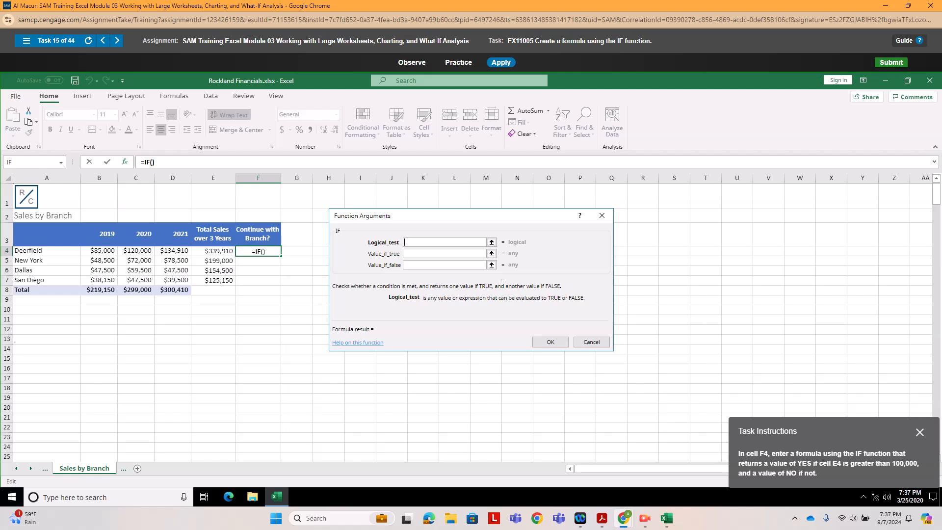
{"action": "type", "text": "e4>1000"}
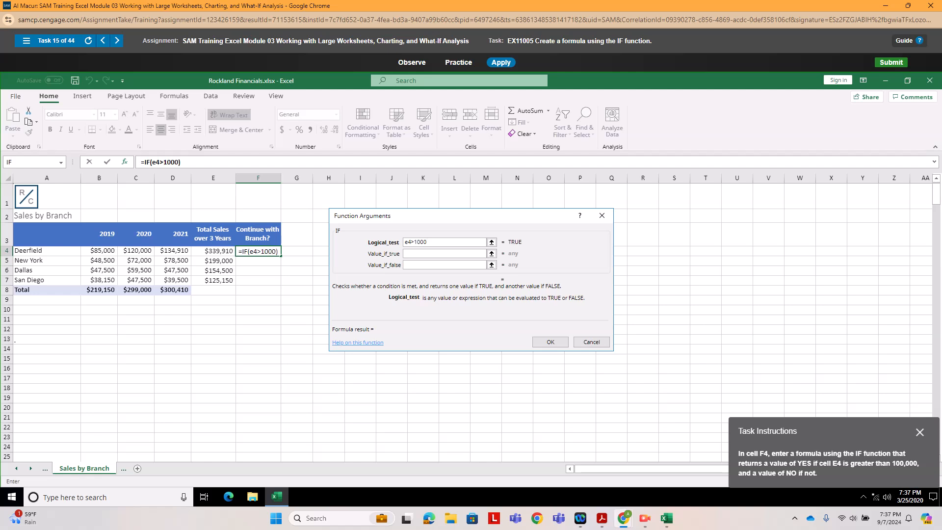
{"action": "left_click", "coordinate": [445, 254]}
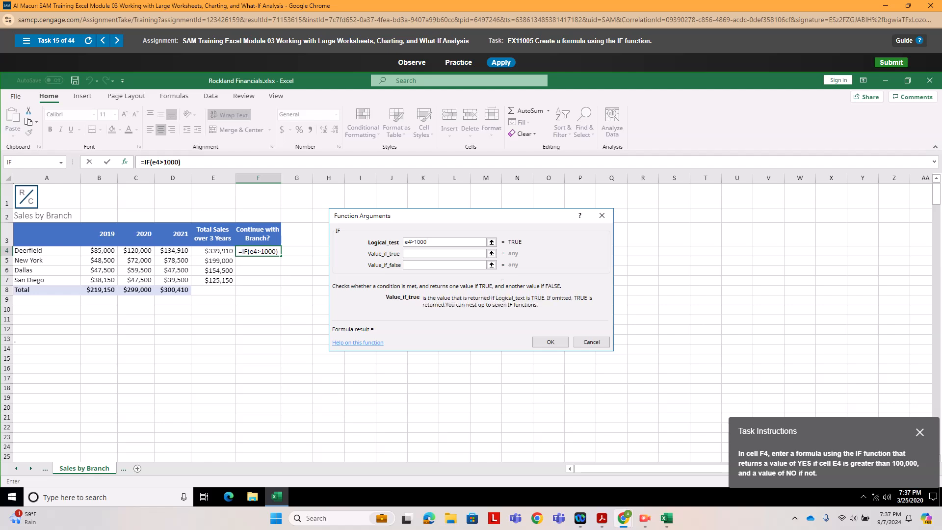
{"action": "type", "text": "yes"}
{"action": "left_click", "coordinate": [445, 265]}
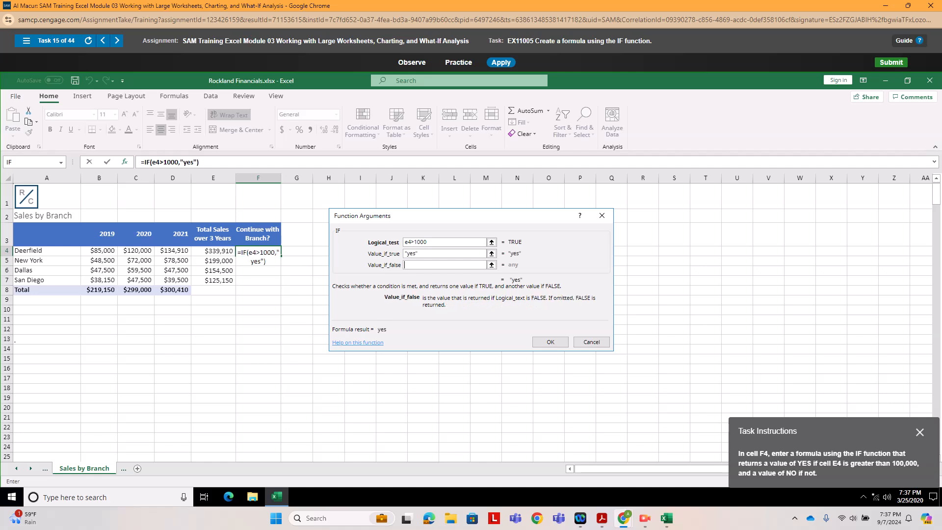
{"action": "type", "text": "no"}
{"action": "left_click", "coordinate": [550, 342]}
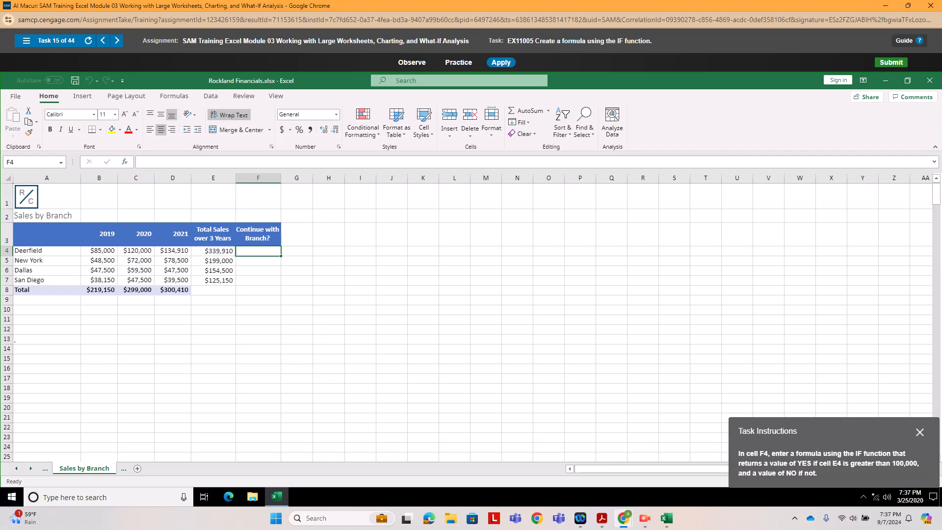
- Insert an IF function in cell F4 with the test E4>100000, returning YES if true and NO if false
{"action": "key", "text": "shift+F3"}
{"action": "double_click", "coordinate": [381, 276]}
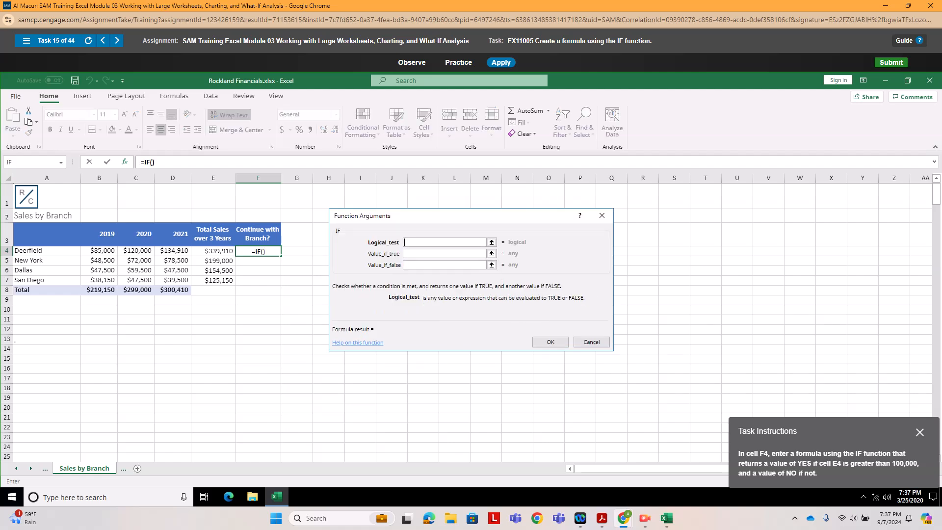
{"action": "type", "text": "E4>100000"}
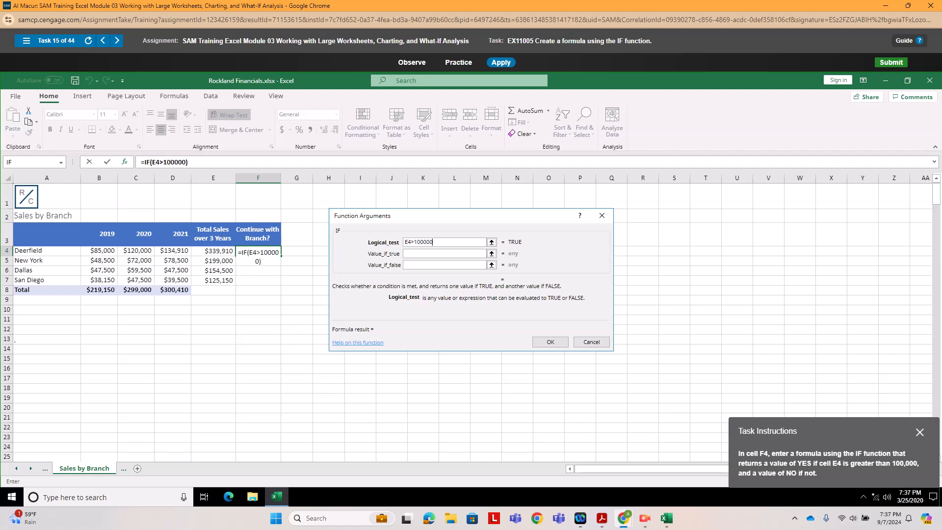
{"action": "left_click", "coordinate": [405, 254]}
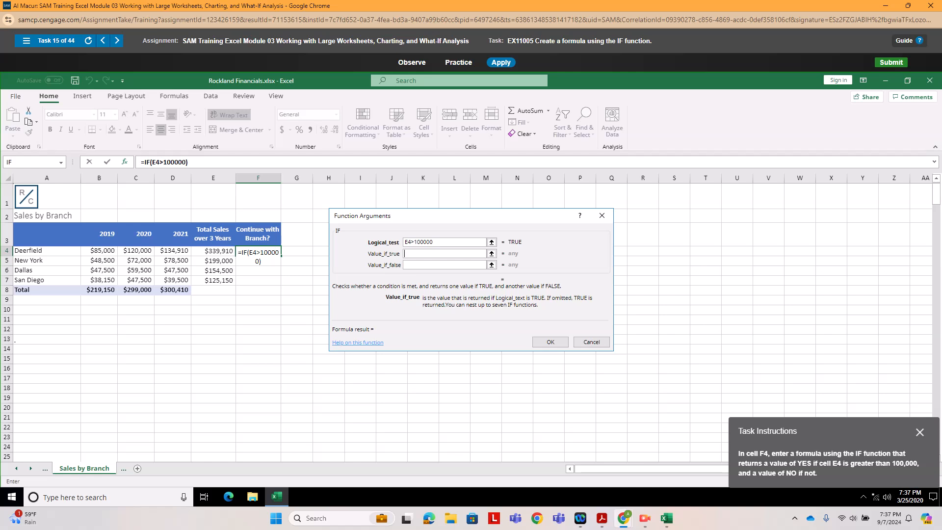
{"action": "type", "text": "YES"}
{"action": "left_click", "coordinate": [405, 265]}
{"action": "type", "text": "NO"}
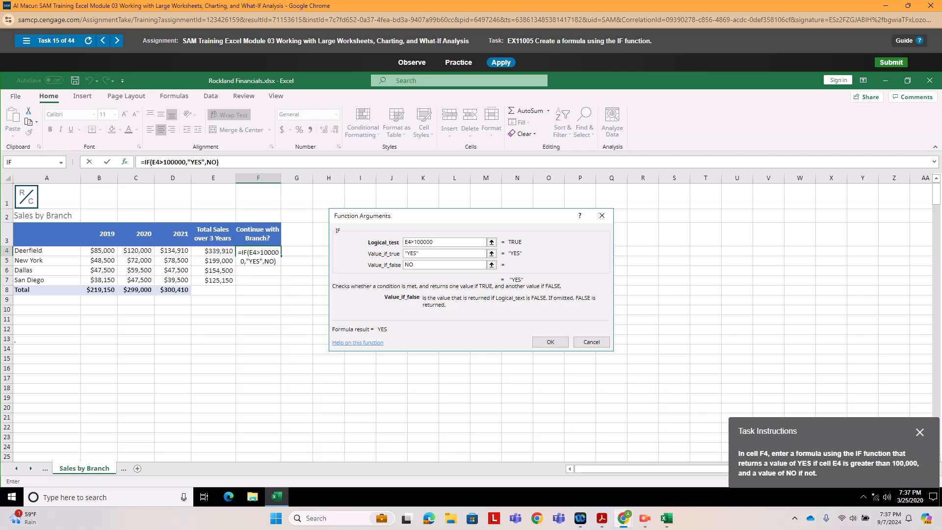
{"action": "left_click", "coordinate": [551, 342]}
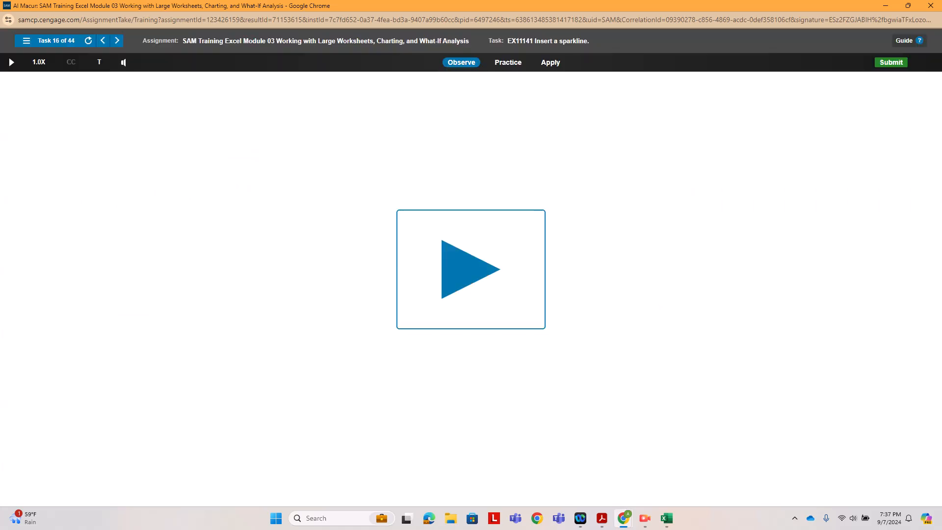
- Open task 16 in Apply mode
{"action": "left_click", "coordinate": [550, 62]}
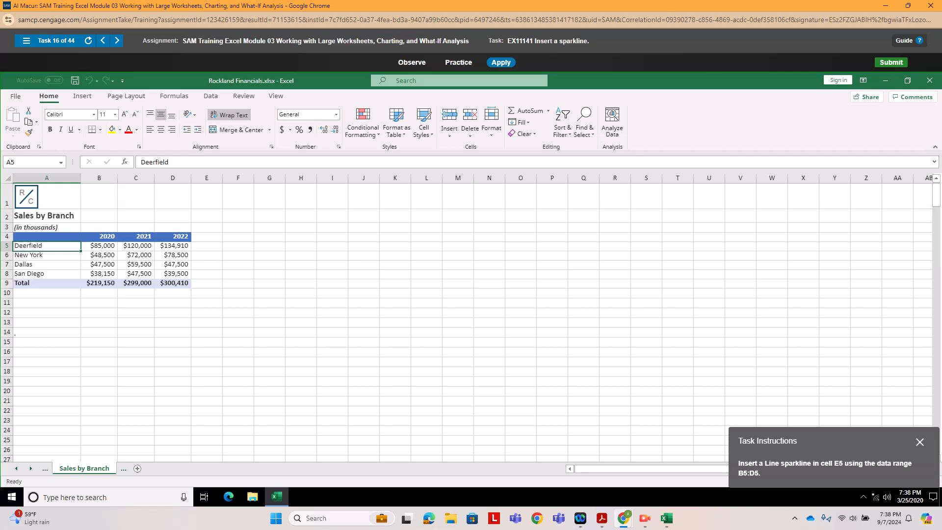
- Try to insert a Line sparkline in cell E4 using the data range B5:B8
{"action": "left_click", "coordinate": [207, 236]}
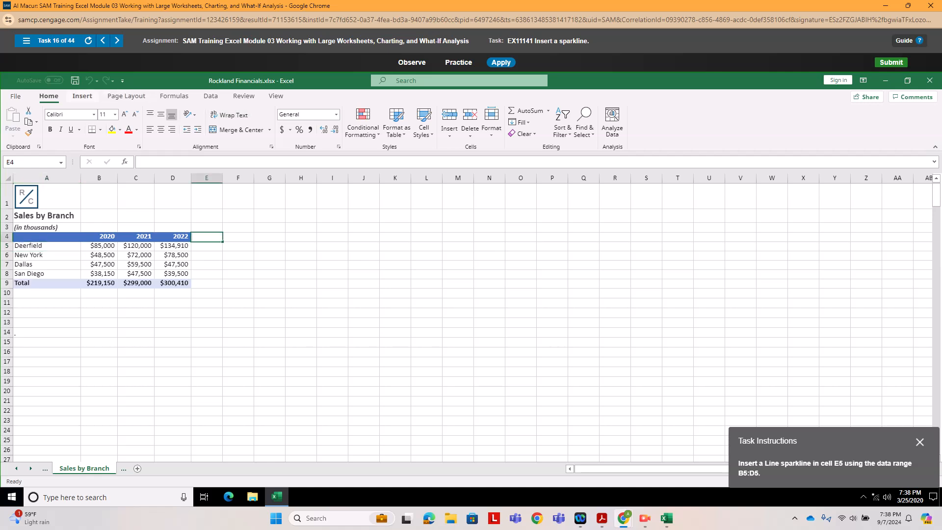
{"action": "left_click", "coordinate": [82, 96]}
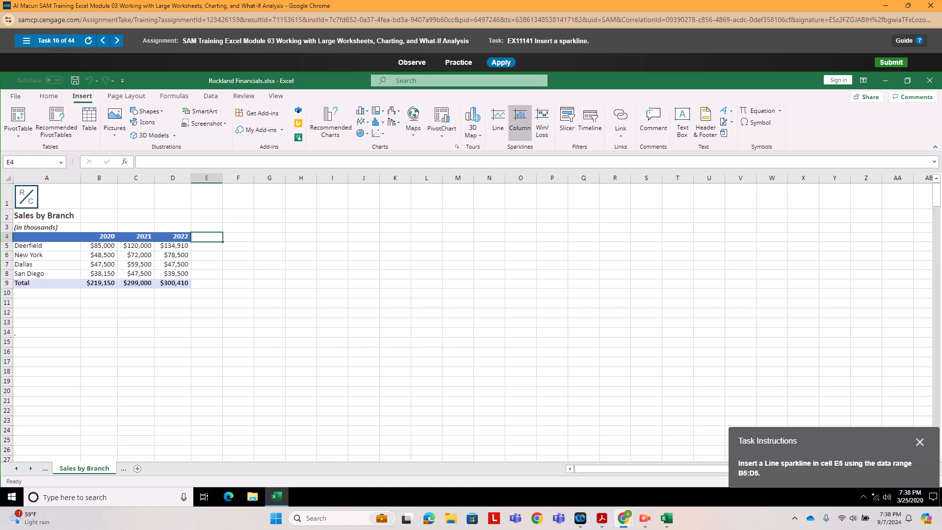
{"action": "left_click", "coordinate": [497, 120]}
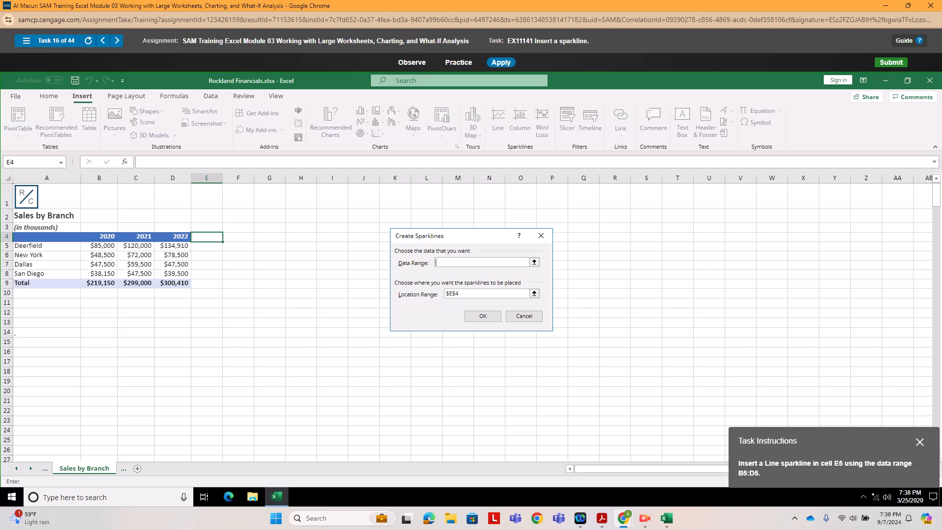
{"action": "left_click_drag", "start_coordinate": [99, 245], "coordinate": [99, 273]}
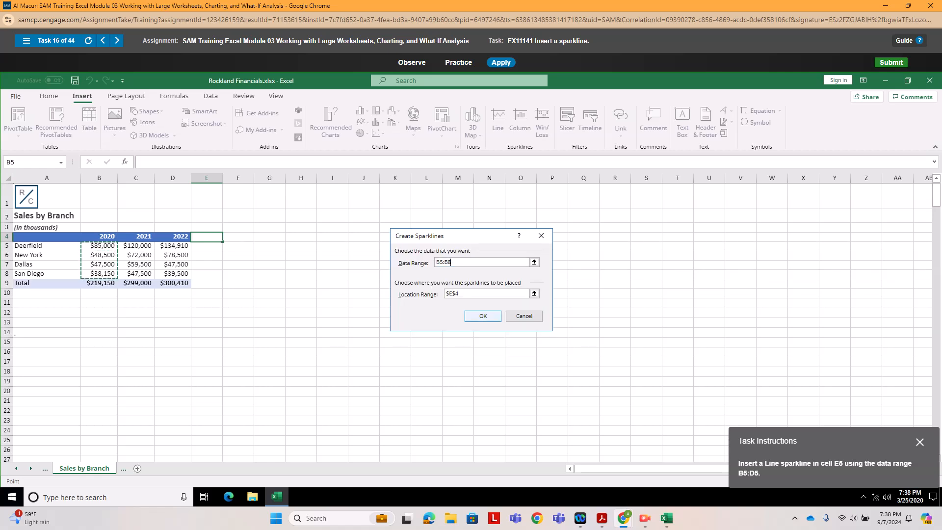
{"action": "left_click", "coordinate": [482, 315]}
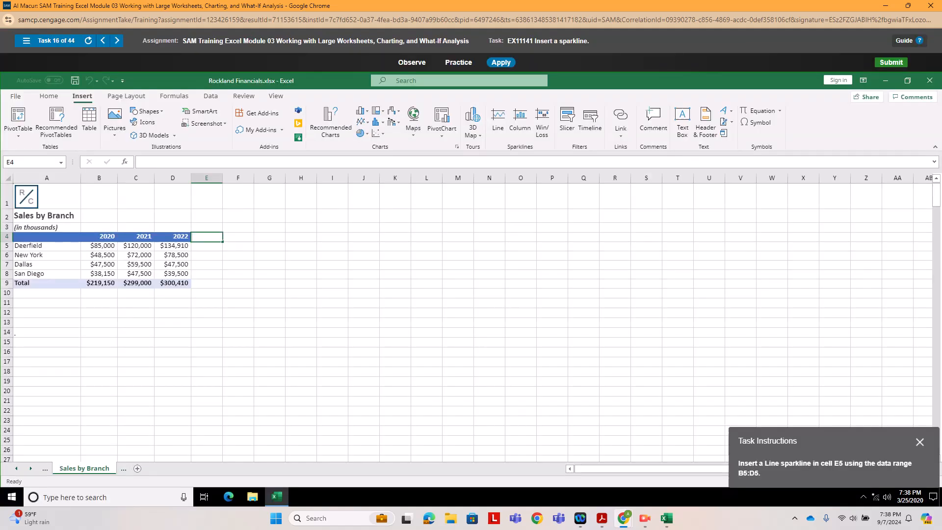
- Insert a Line sparkline in cell E5 using the data range B5:D5
{"action": "left_click", "coordinate": [206, 246]}
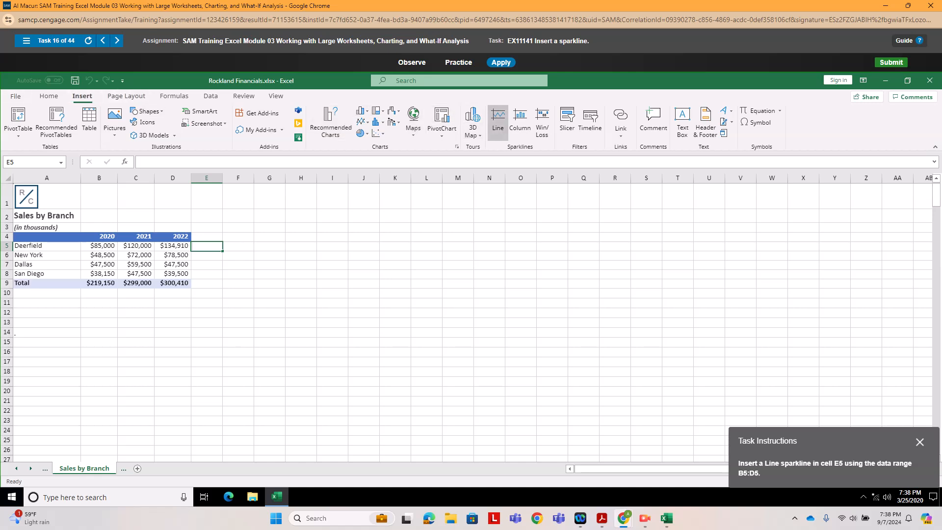
{"action": "left_click", "coordinate": [498, 121]}
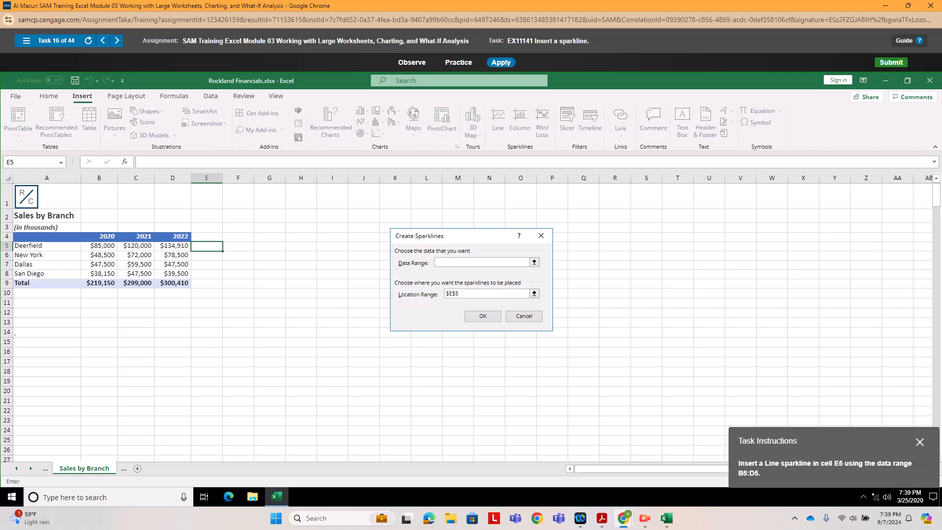
{"action": "left_click_drag", "start_coordinate": [99, 245], "coordinate": [173, 246]}
{"action": "left_click", "coordinate": [483, 316]}
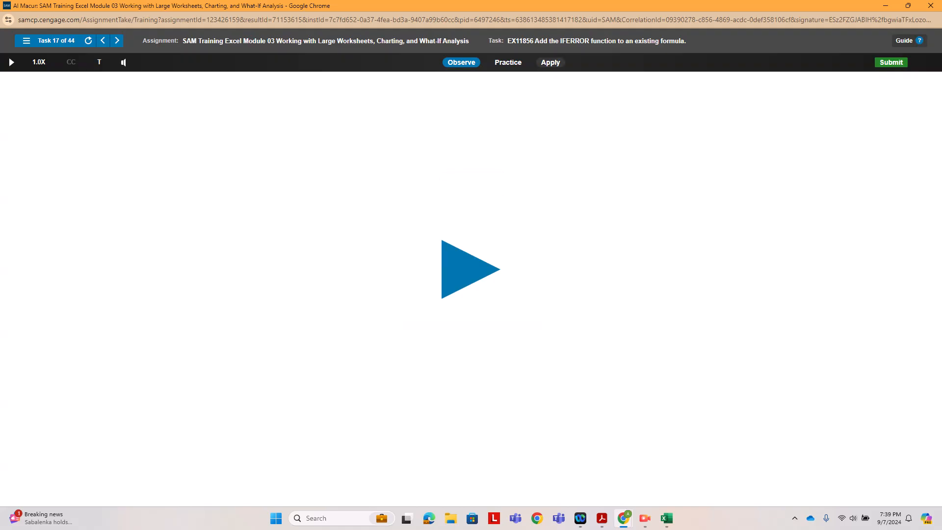
- Open task 17 in Apply mode and wrap cell C13's VLOOKUP in an IFERROR function that returns "Invalid Job Title" on error
{"action": "left_click", "coordinate": [550, 63]}
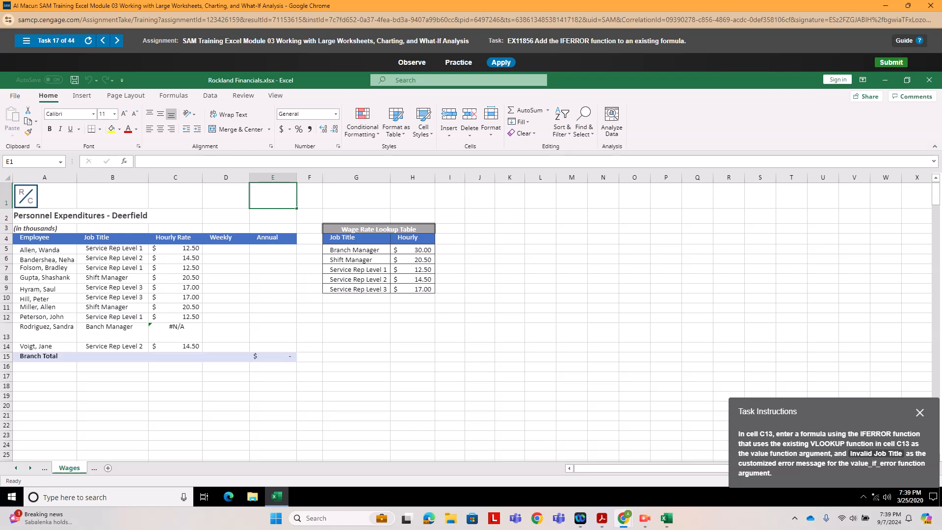
{"action": "left_click", "coordinate": [175, 332]}
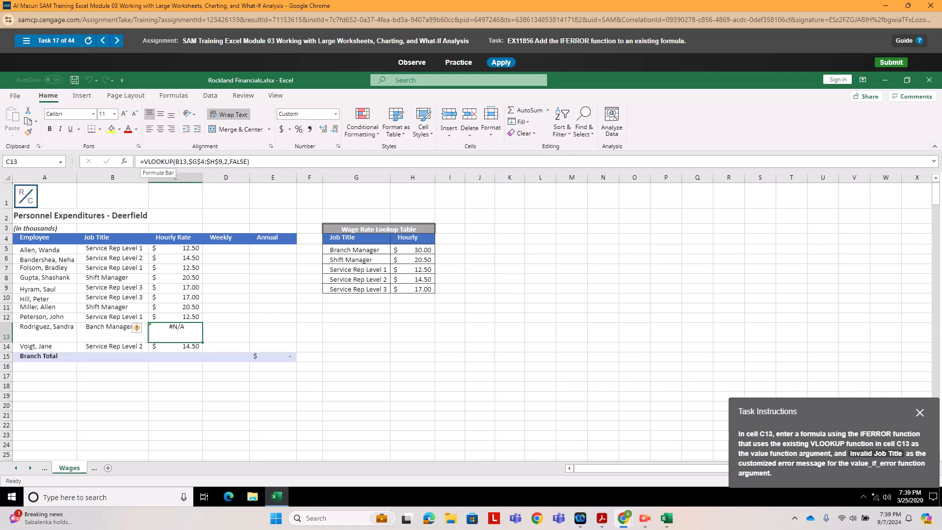
{"action": "key", "text": "F2"}
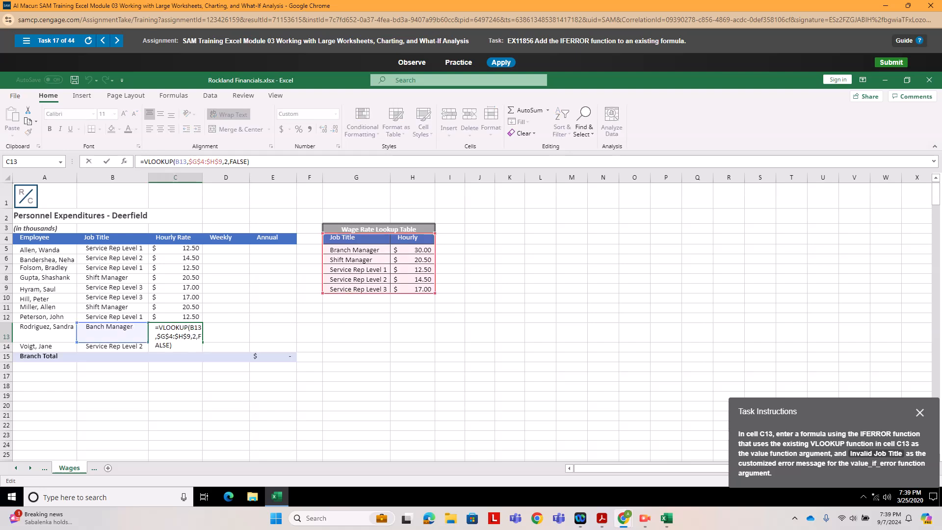
{"action": "type", "text": "IFERR"}
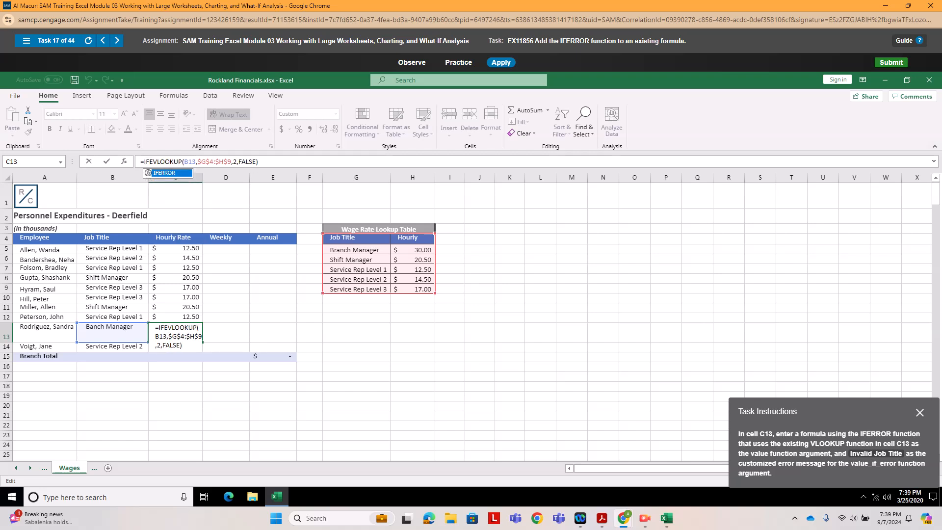
{"action": "type", "text": "OR"}
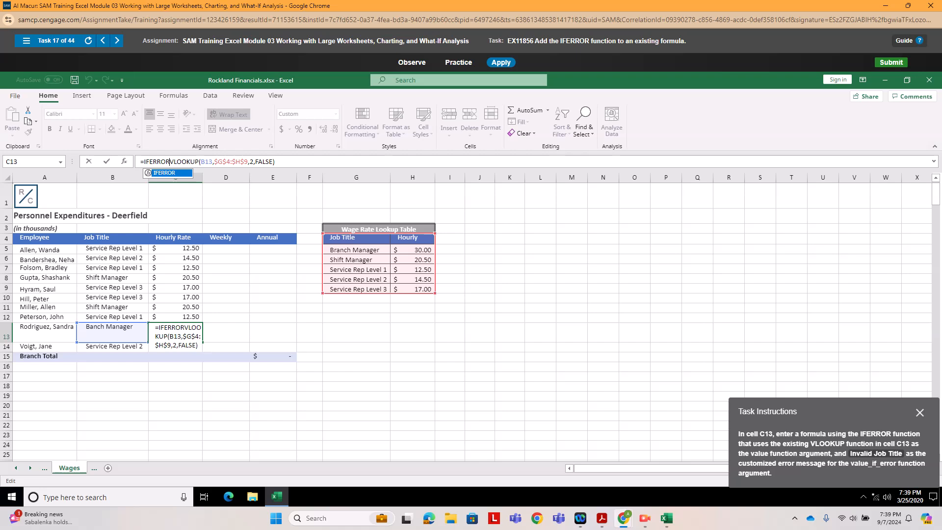
{"action": "type", "text": "("}
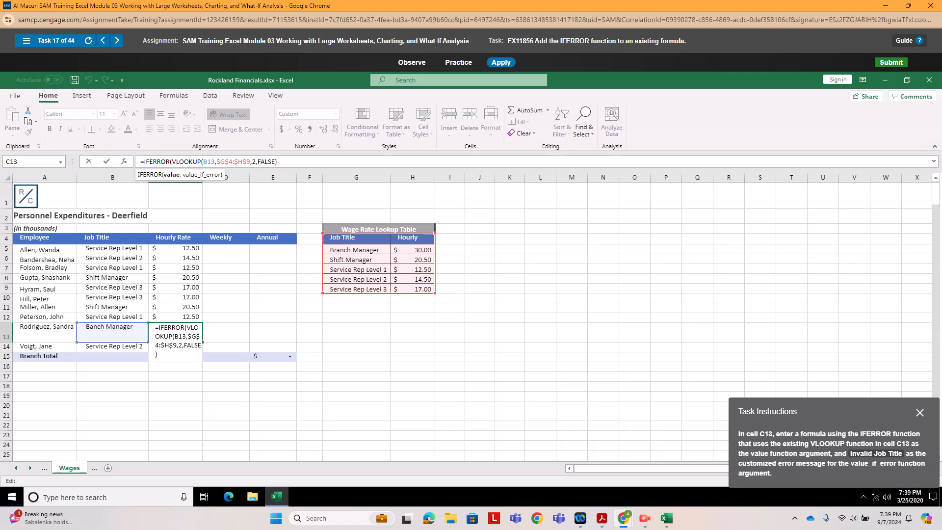
{"action": "type", "text": ","}
{"action": "type", "text": "\"Invalid Job Tir"}
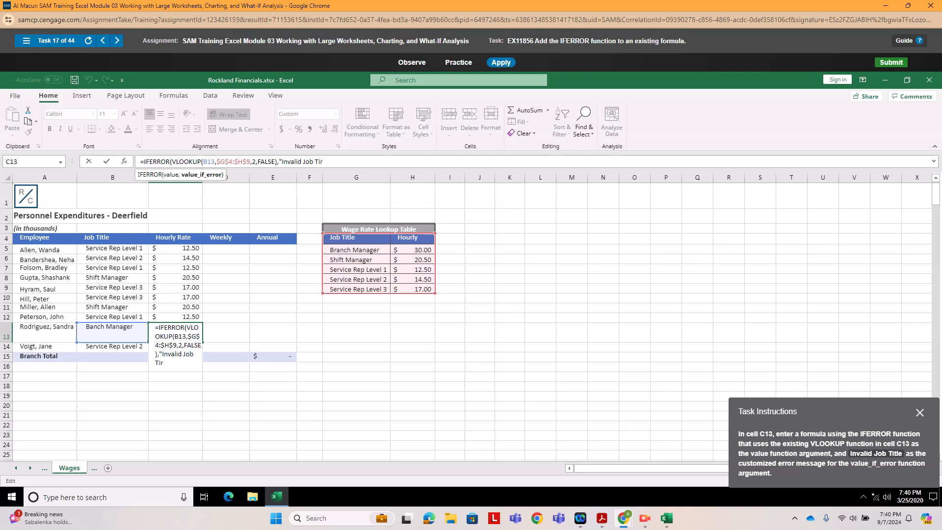
{"action": "key", "text": "BackSpace"}
{"action": "type", "text": "tle\")"}
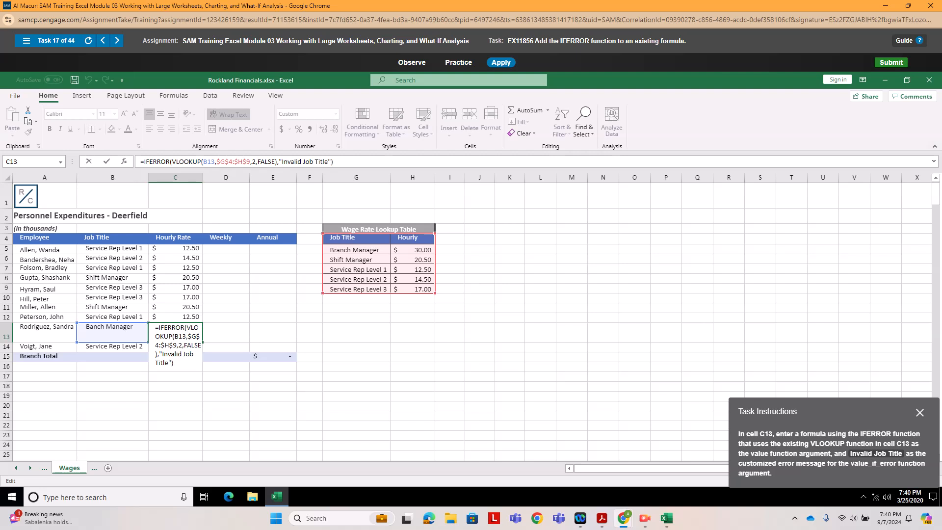
{"action": "key", "text": "Return"}
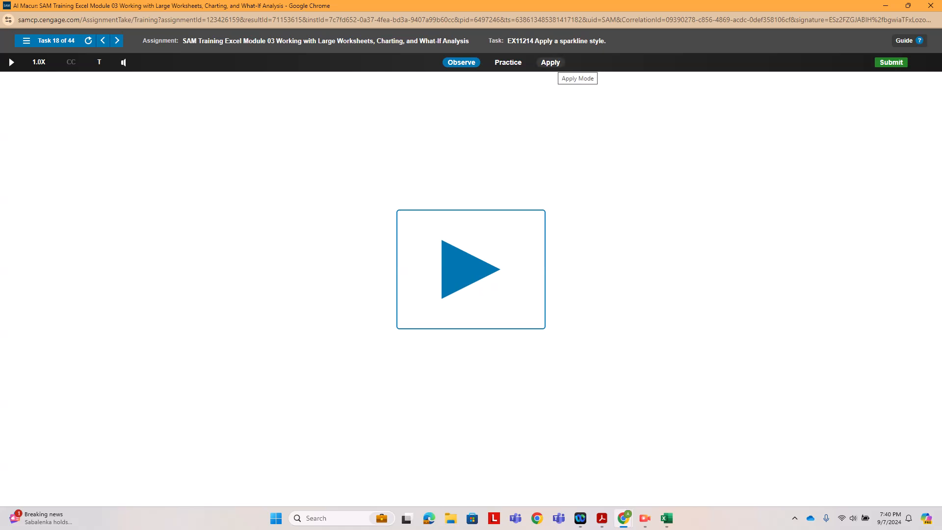
- Open task 18 in Apply mode and apply Orange, Sparkline Style Accent 2 (no dark or light) to the sparkline in cell E5
{"action": "left_click", "coordinate": [550, 62]}
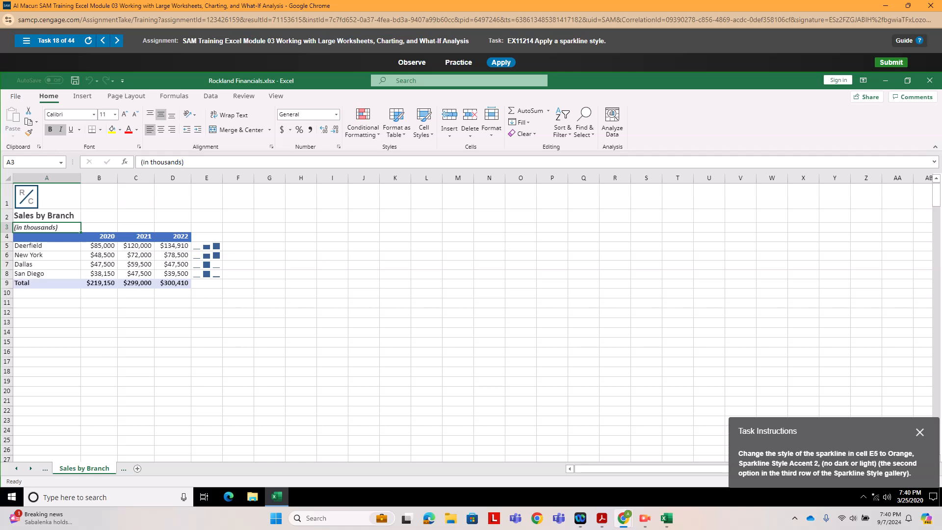
{"action": "left_click", "coordinate": [207, 246]}
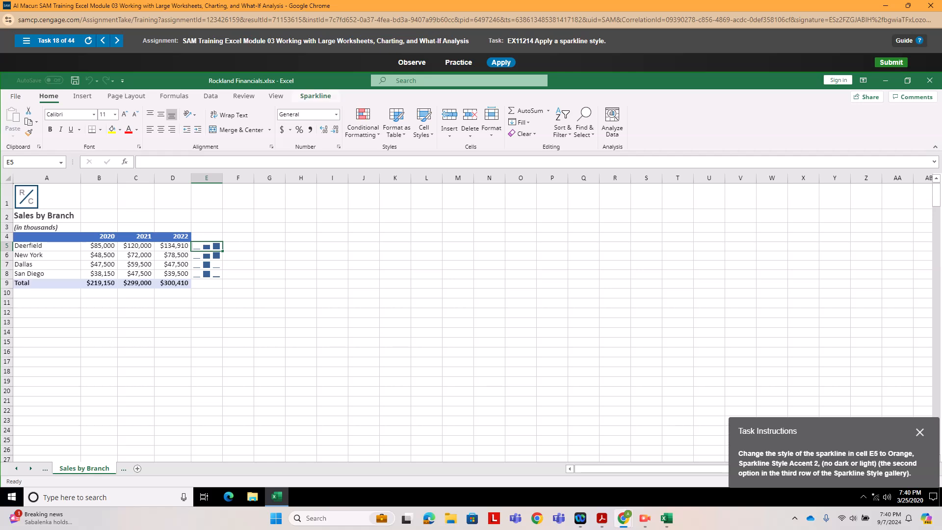
{"action": "left_click", "coordinate": [316, 96]}
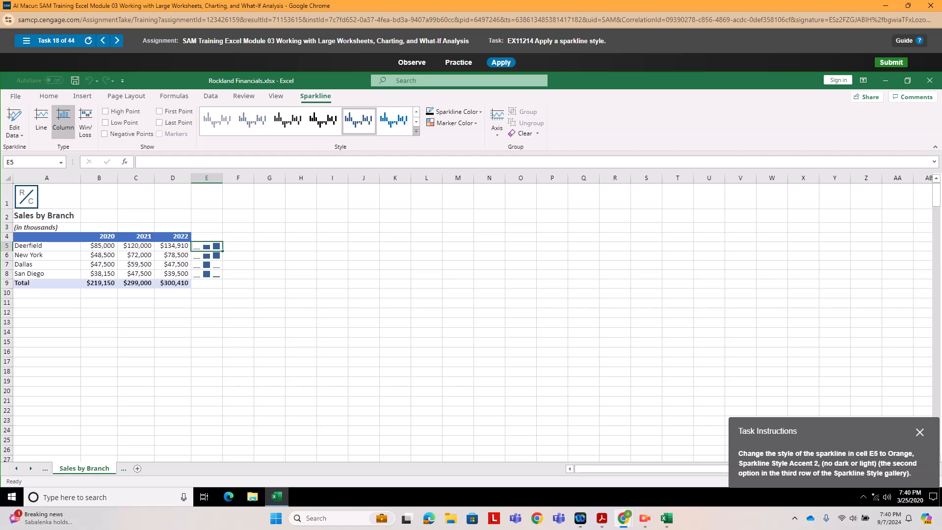
{"action": "left_click", "coordinate": [416, 131]}
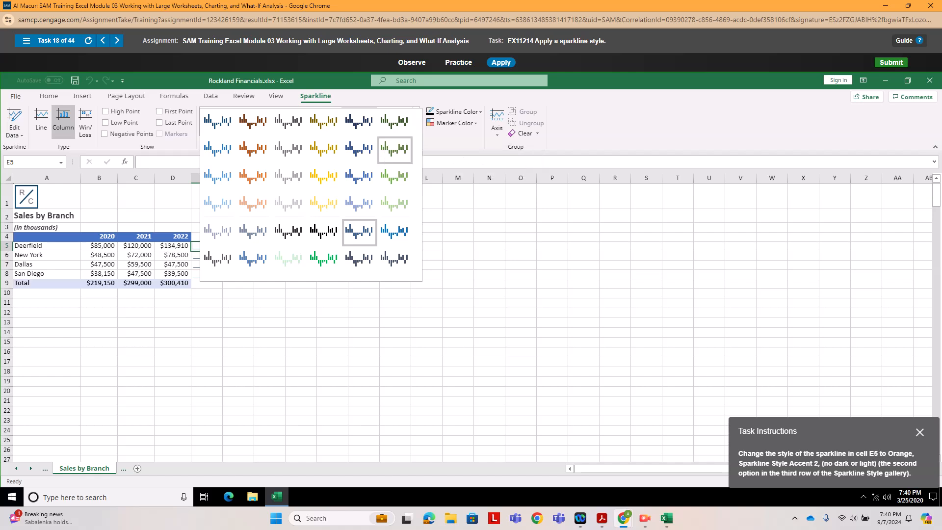
{"action": "left_click", "coordinate": [253, 175]}
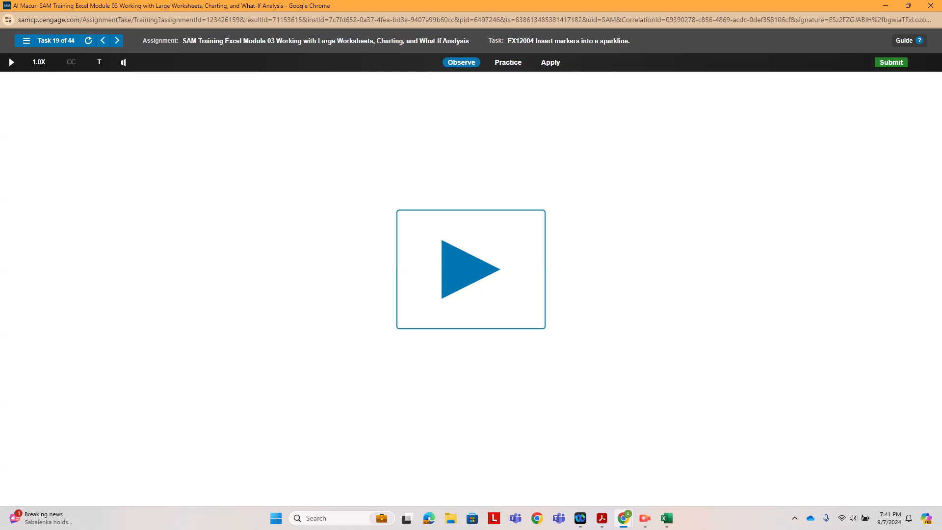
- Open task 19 in Apply mode and give the sparklines in E5:E8 Green High Point and Red Low Point markers from the standard colors
{"action": "left_click", "coordinate": [550, 62]}
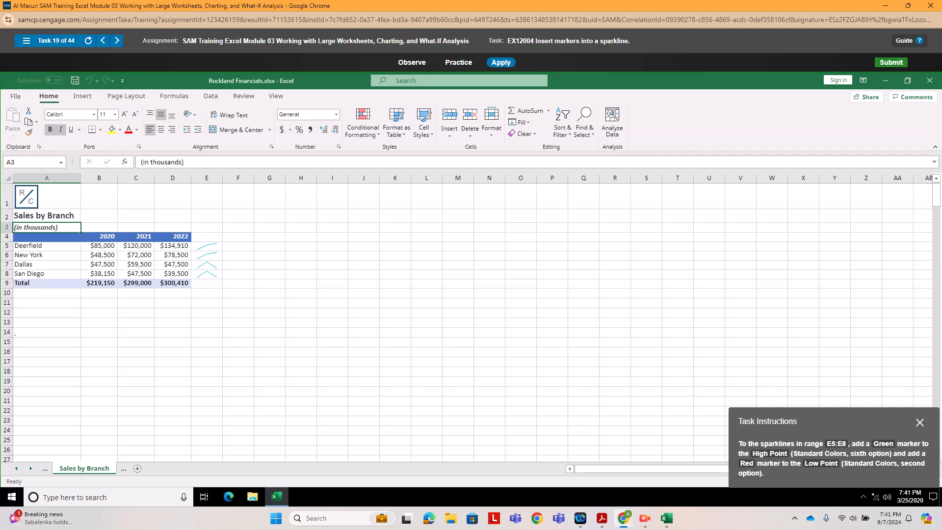
{"action": "left_click", "coordinate": [206, 245]}
{"action": "left_click_drag", "start_coordinate": [206, 245], "coordinate": [207, 274]}
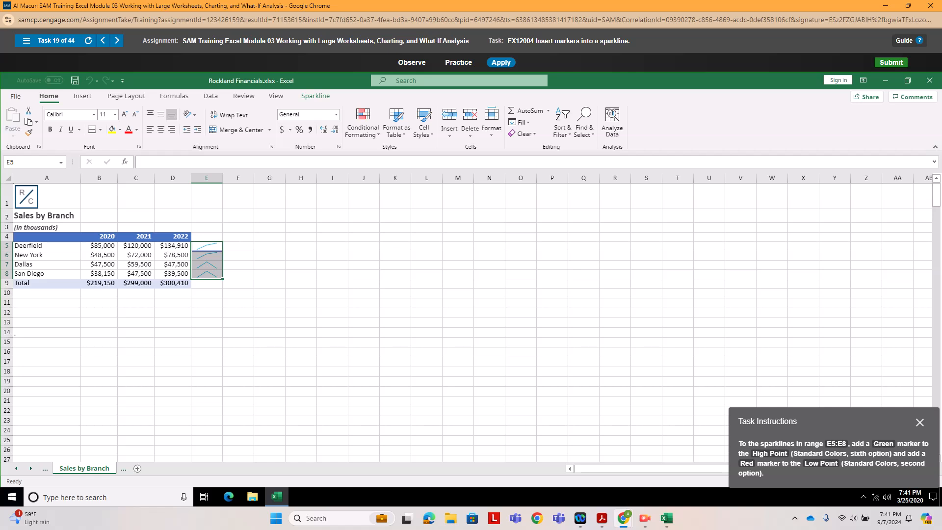
{"action": "left_click", "coordinate": [315, 96]}
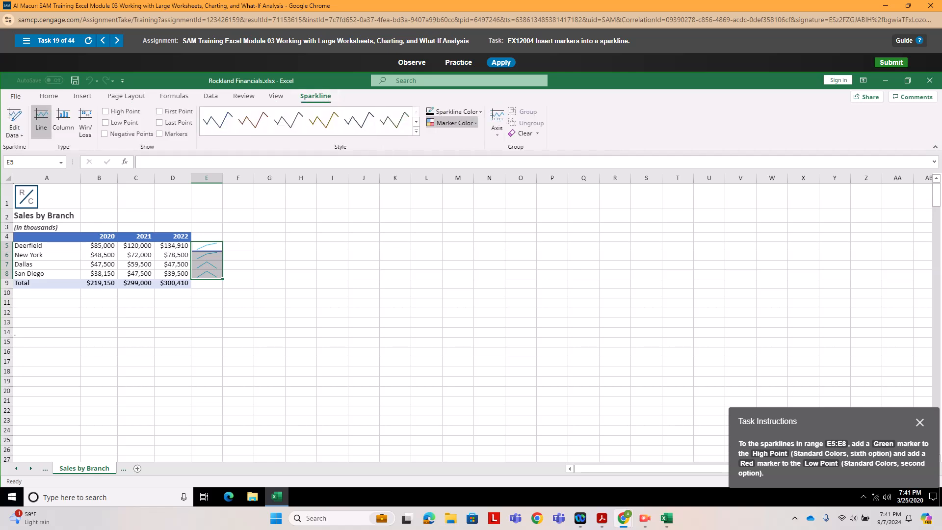
{"action": "left_click", "coordinate": [451, 123]}
{"action": "mouse_move", "coordinate": [457, 159]}
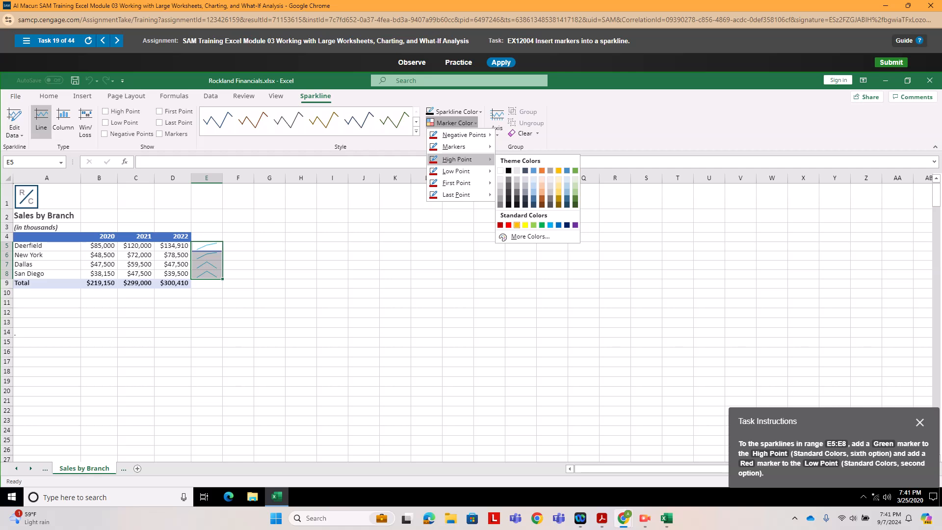
{"action": "left_click", "coordinate": [541, 224]}
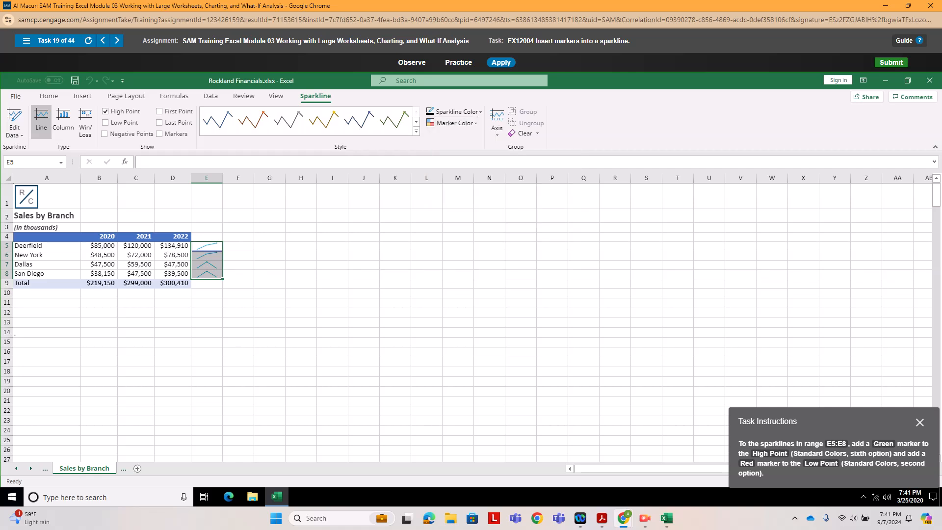
{"action": "left_click", "coordinate": [451, 122]}
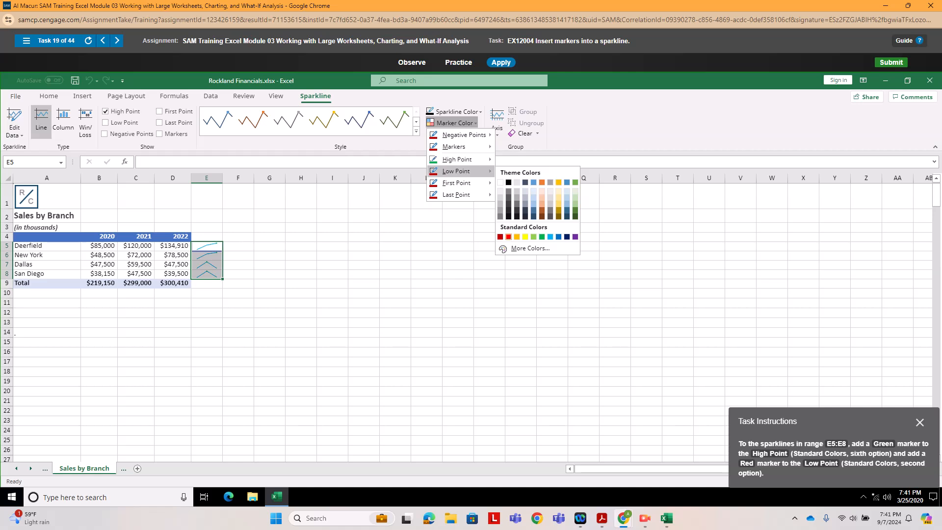
{"action": "left_click", "coordinate": [508, 236]}
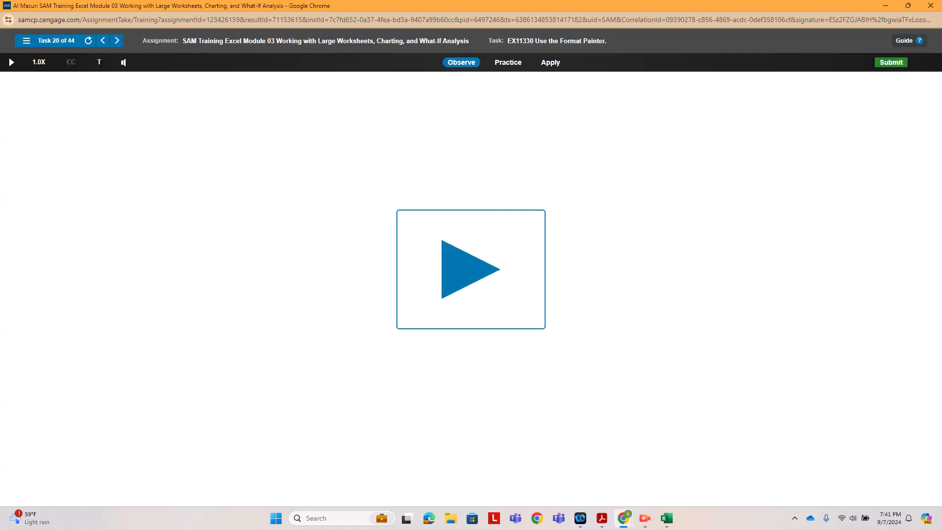
- Open task 20 in Apply mode and copy the formatting of cell B11 to the range B12:B19 with the Format Painter
{"action": "left_click", "coordinate": [550, 63]}
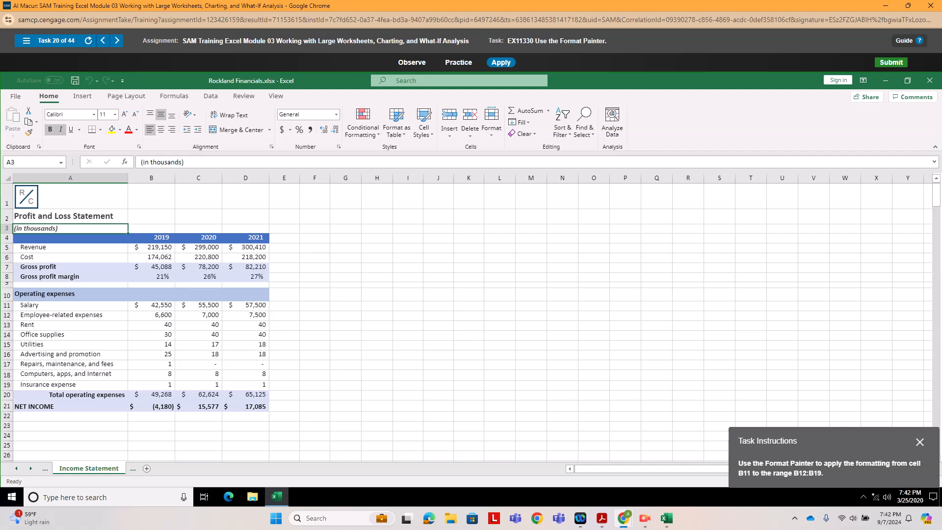
{"action": "left_click", "coordinate": [152, 306]}
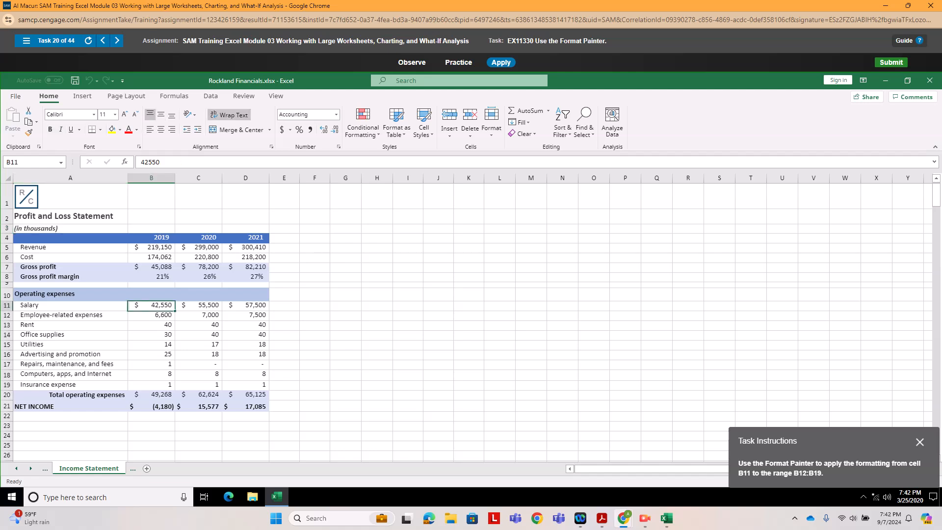
{"action": "left_click", "coordinate": [29, 133]}
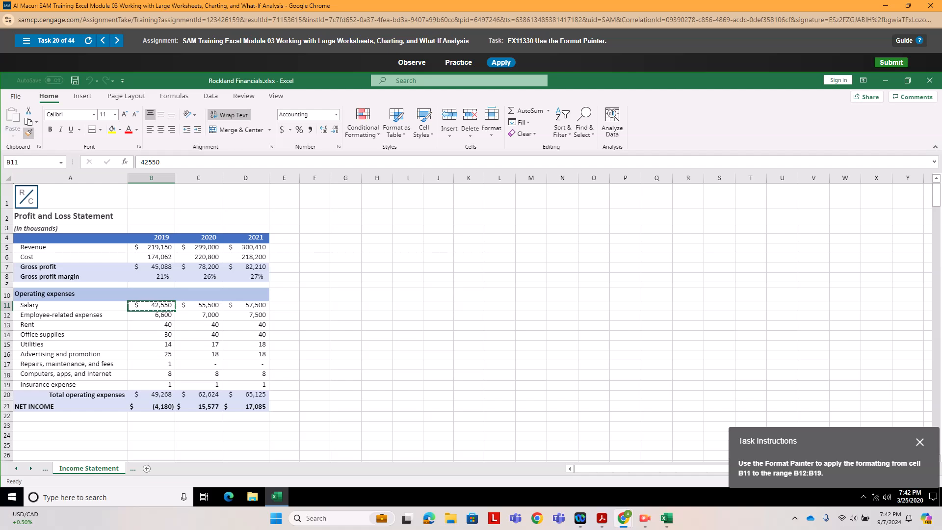
{"action": "left_click_drag", "start_coordinate": [151, 314], "coordinate": [151, 384]}
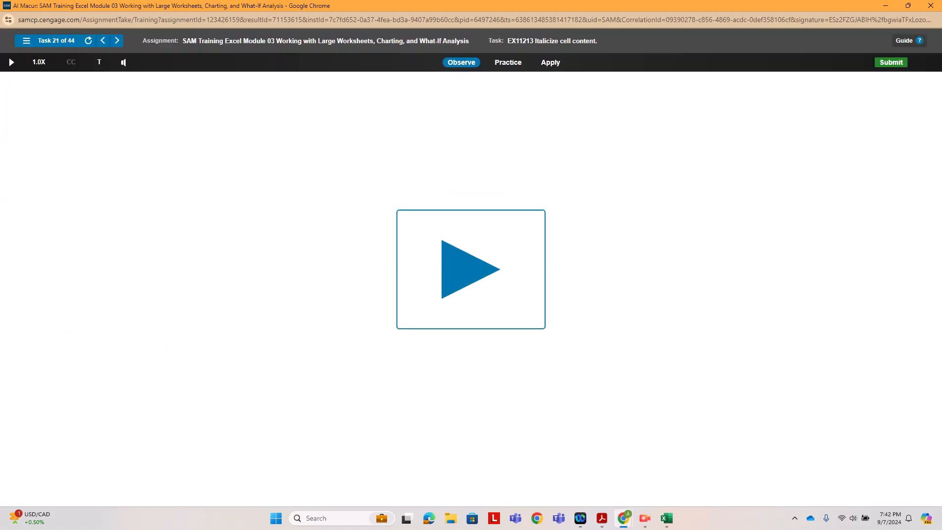
- Open task 21 in Apply mode and italicize the Email Address heading in cell F4
{"action": "left_click", "coordinate": [550, 63]}
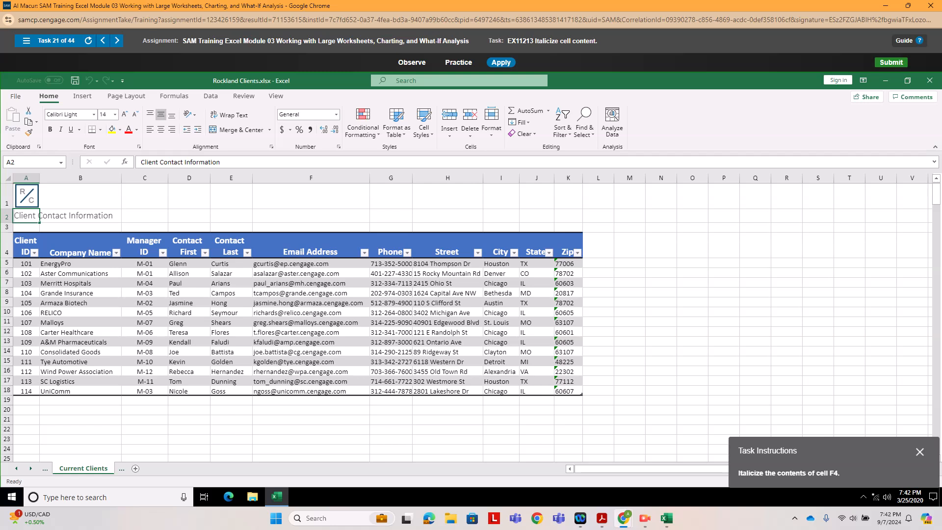
{"action": "left_click", "coordinate": [310, 245]}
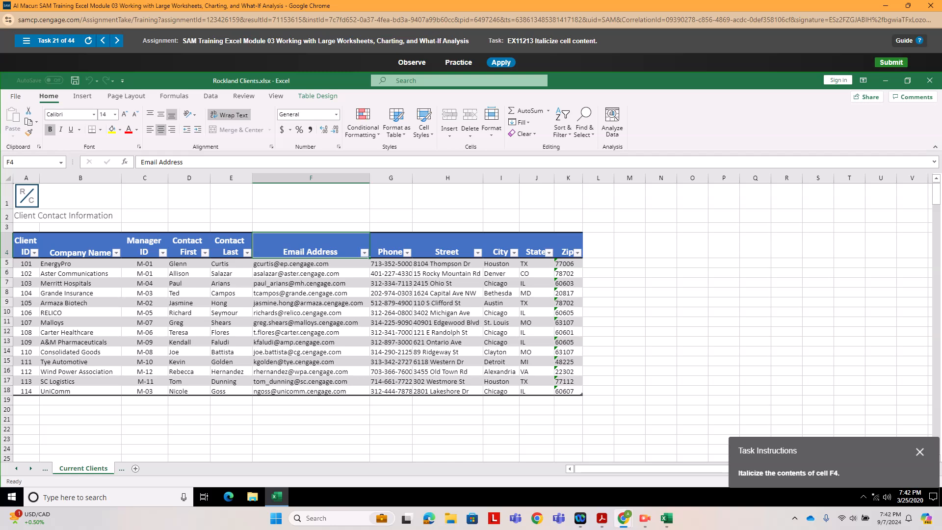
{"action": "left_click", "coordinate": [61, 129]}
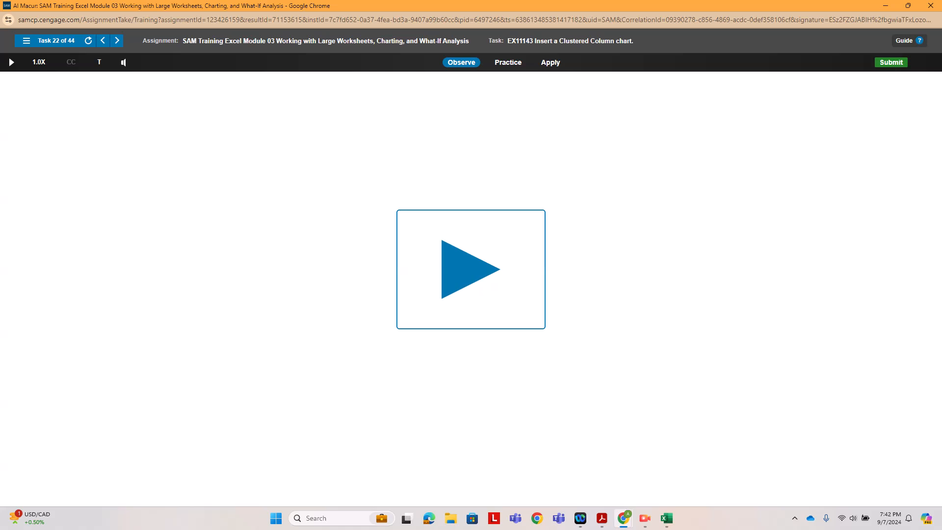
- Open task 22 in Apply mode and insert a 3-D Clustered Column chart based on the range A4:D8
{"action": "left_click", "coordinate": [550, 62]}
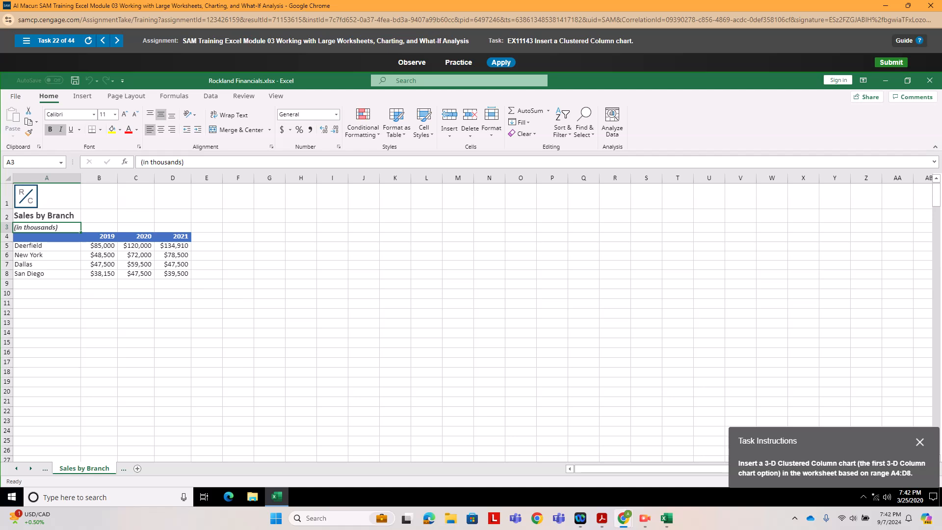
{"action": "left_click", "coordinate": [47, 237]}
{"action": "left_click_drag", "start_coordinate": [47, 237], "coordinate": [172, 273]}
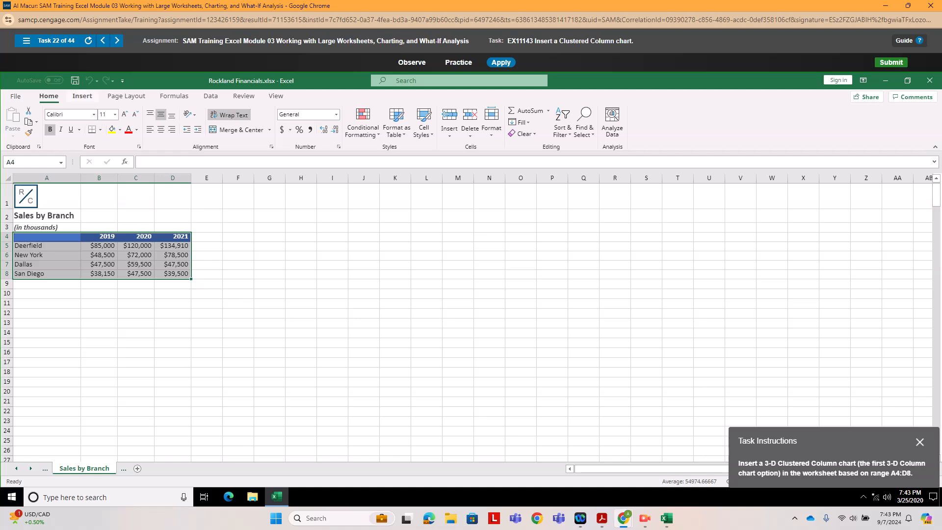
{"action": "left_click", "coordinate": [82, 96]}
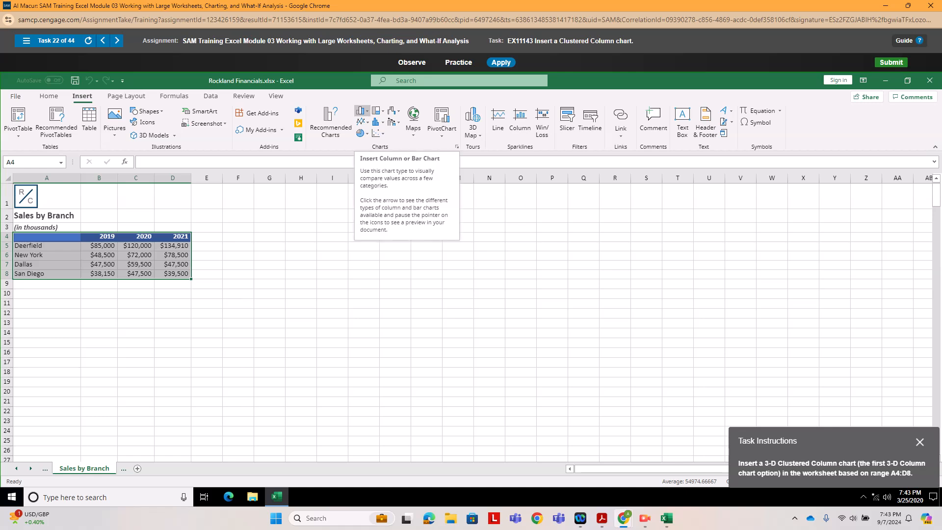
{"action": "left_click", "coordinate": [361, 111]}
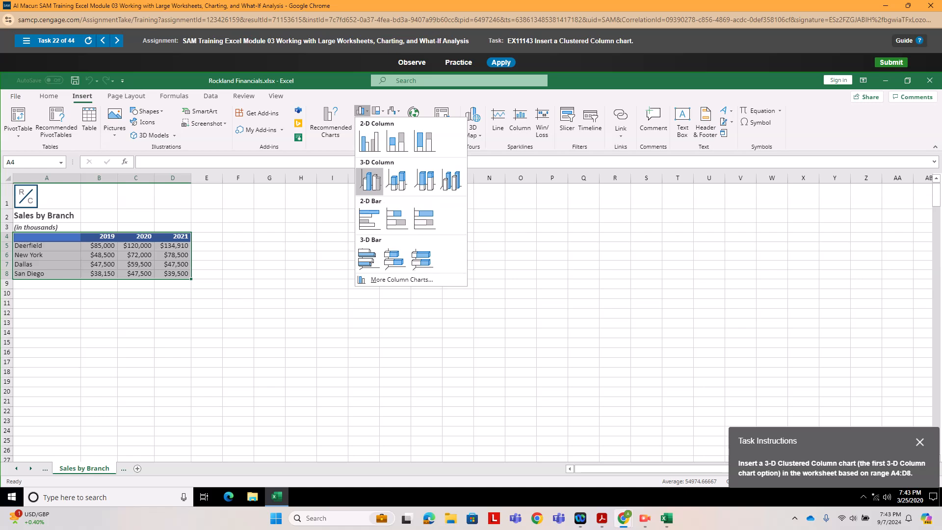
{"action": "left_click", "coordinate": [369, 181]}
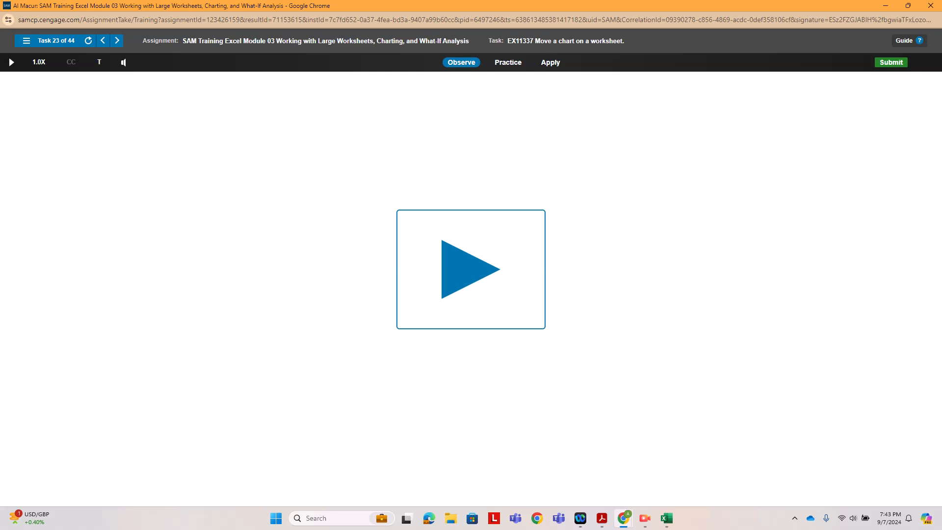
- Open task 23 in Apply mode and move the Clustered Column chart so its upper-left corner is over cell F1
{"action": "left_click", "coordinate": [550, 62]}
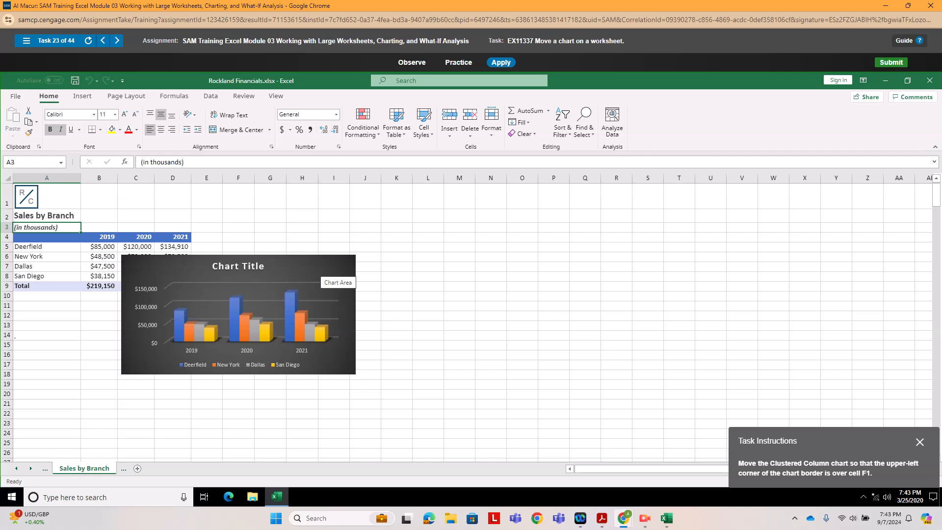
{"action": "left_click_drag", "start_coordinate": [316, 275], "coordinate": [417, 203]}
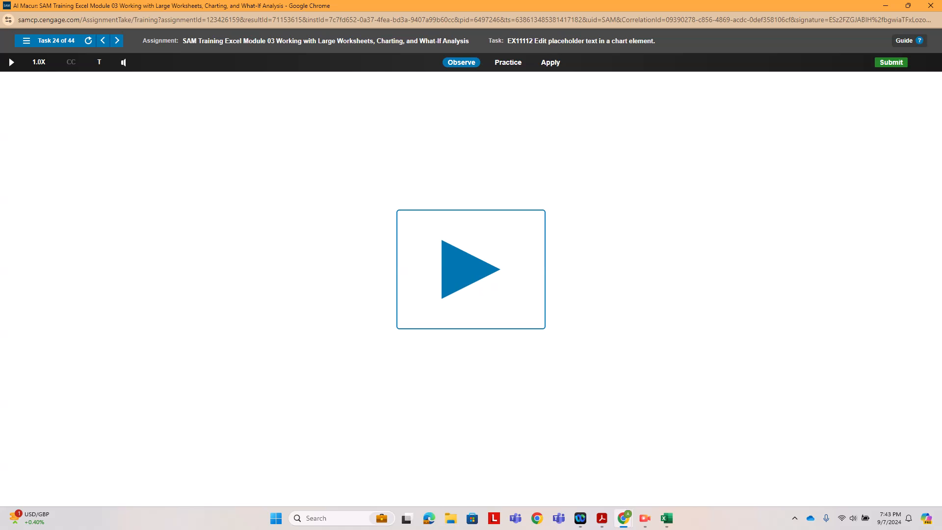
- Open task 24 in Apply mode and replace the Bar chart's title placeholder with Sales to Date
{"action": "left_click", "coordinate": [550, 63]}
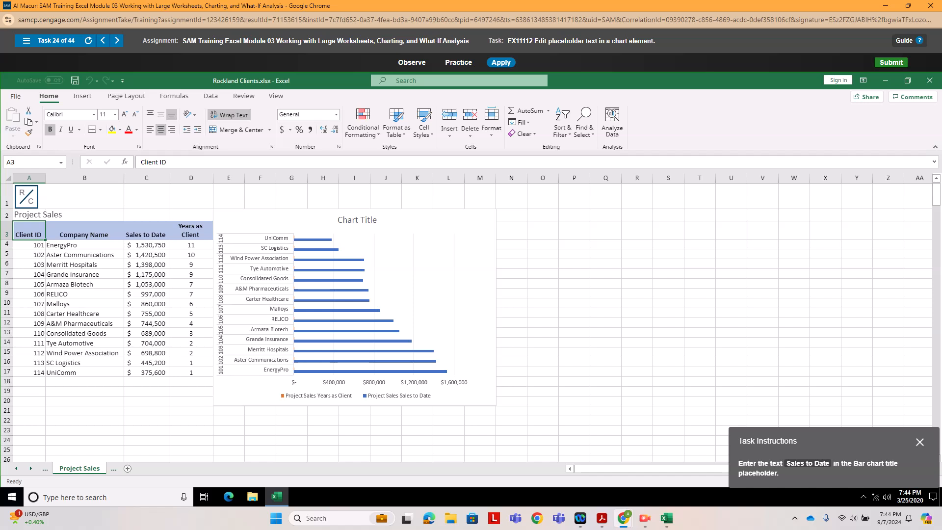
{"action": "left_click", "coordinate": [361, 219]}
{"action": "left_click_drag", "start_coordinate": [375, 220], "coordinate": [338, 220]}
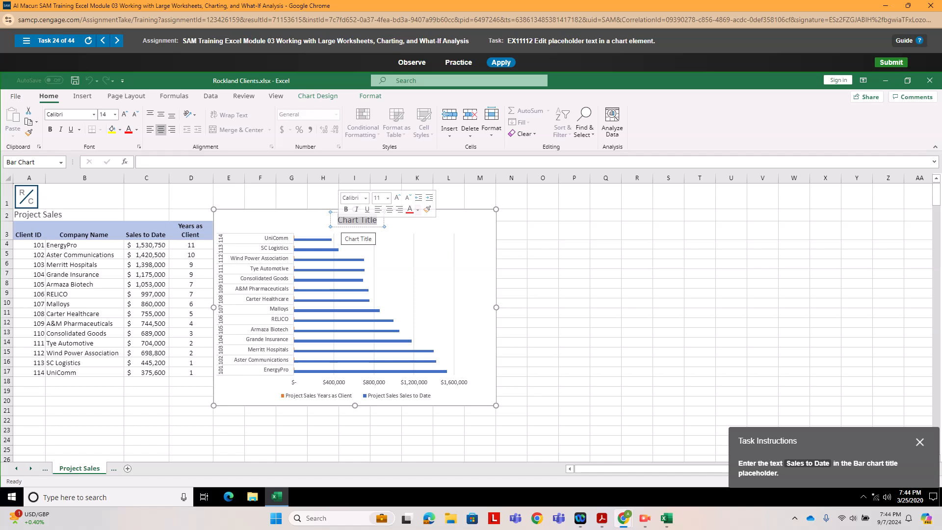
{"action": "type", "text": "Sales "}
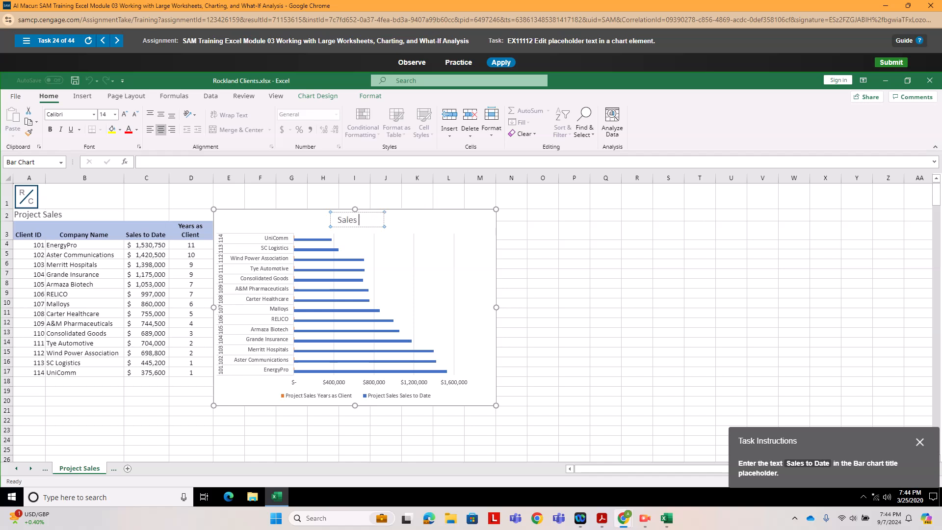
{"action": "type", "text": "to Date"}
{"action": "left_click", "coordinate": [430, 273]}
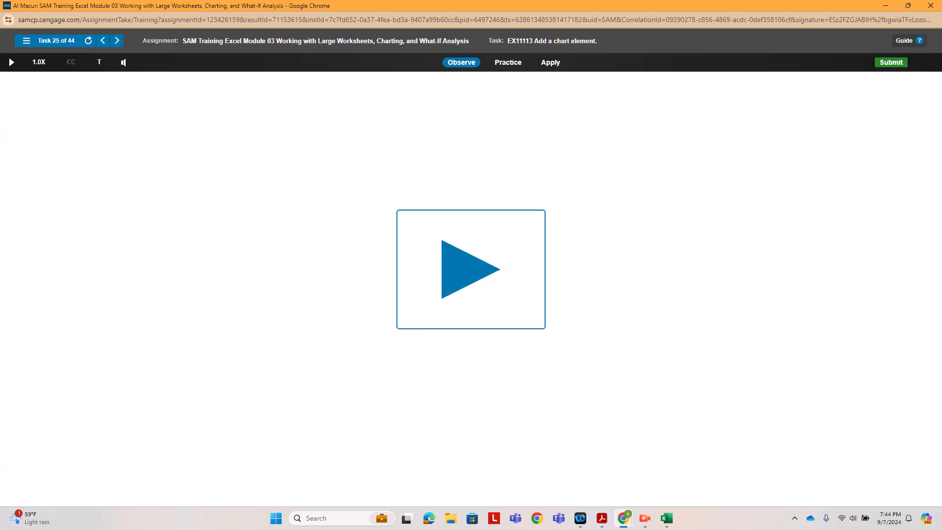
- Open task 25 in Apply mode and add a chart title element in the default location above the chart
{"action": "left_click", "coordinate": [550, 62]}
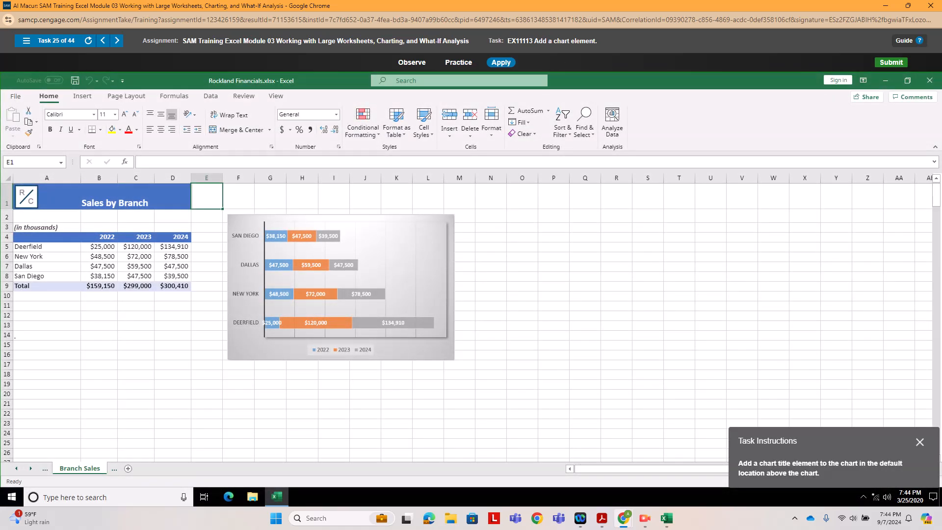
{"action": "left_click", "coordinate": [408, 256]}
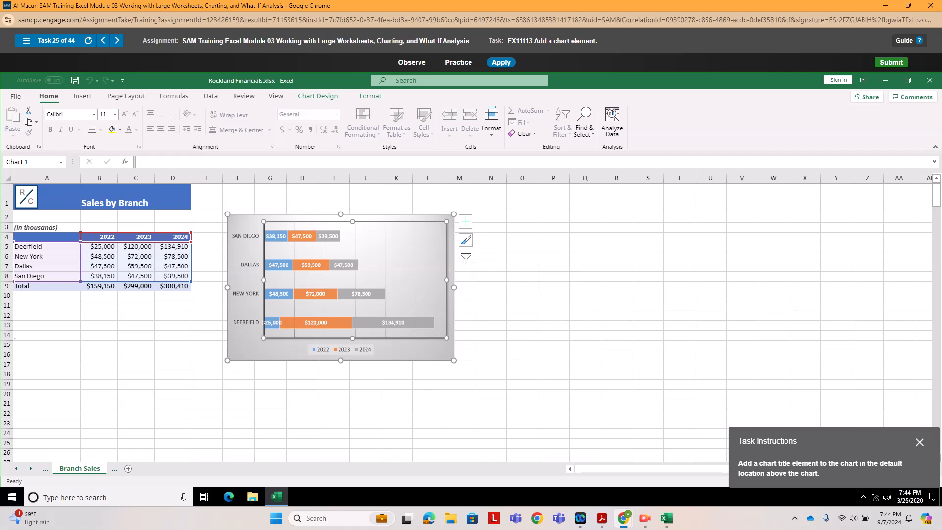
{"action": "left_click", "coordinate": [465, 221]}
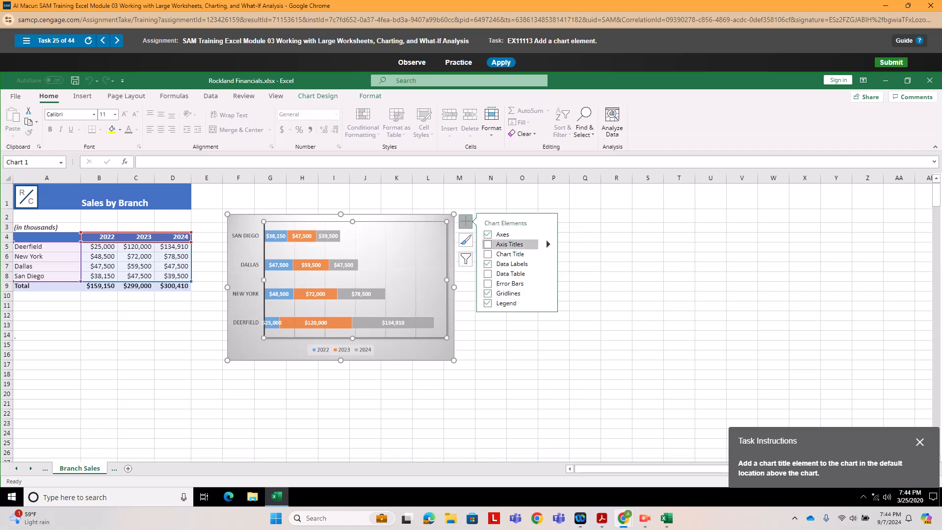
{"action": "left_click", "coordinate": [488, 254]}
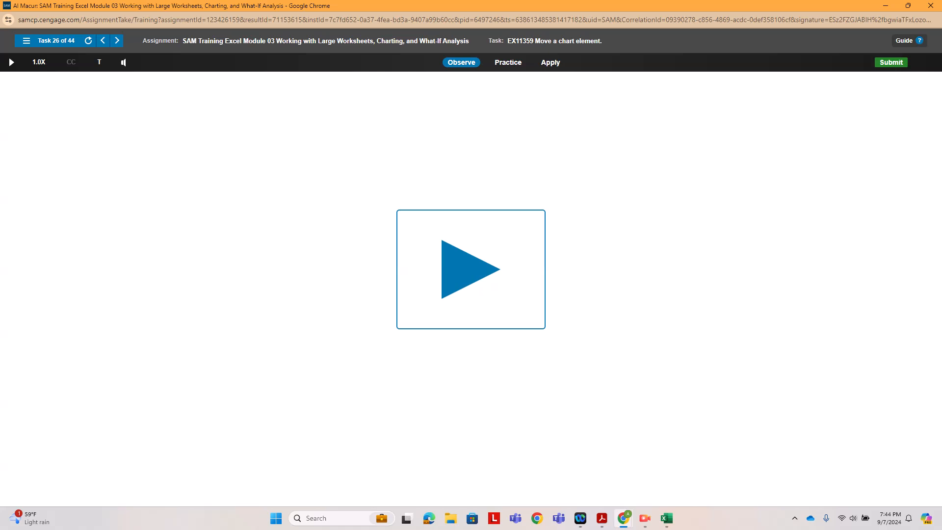
- Open task 26 in Apply mode and move the Line chart's legend to the Right position
{"action": "left_click", "coordinate": [550, 62]}
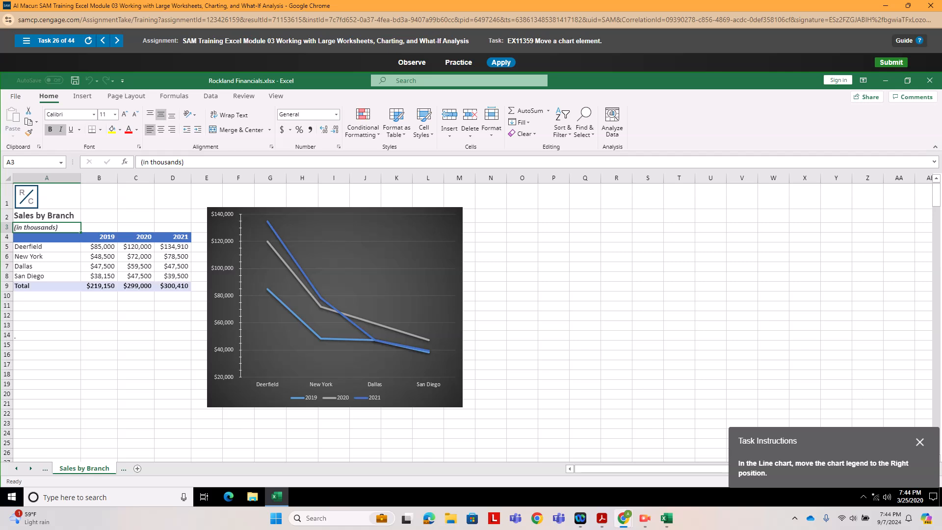
{"action": "left_click", "coordinate": [343, 294]}
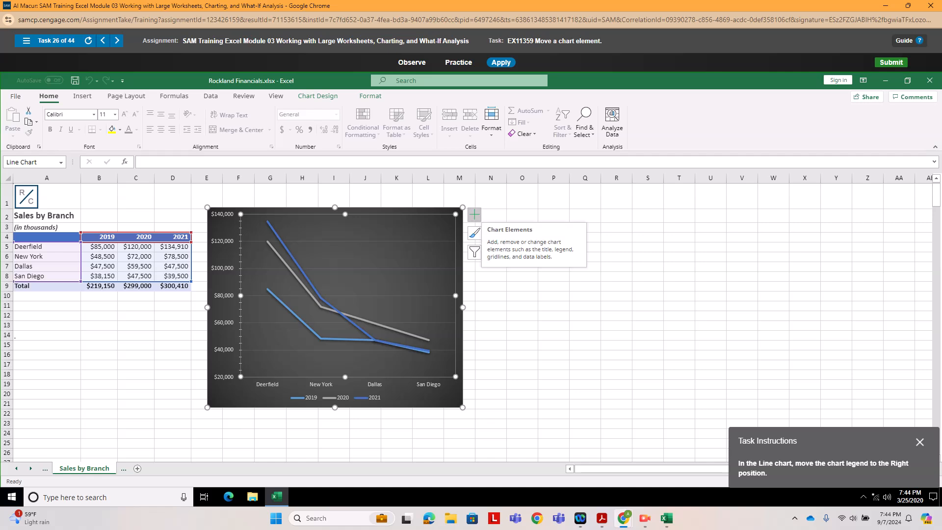
{"action": "left_click", "coordinate": [473, 215]}
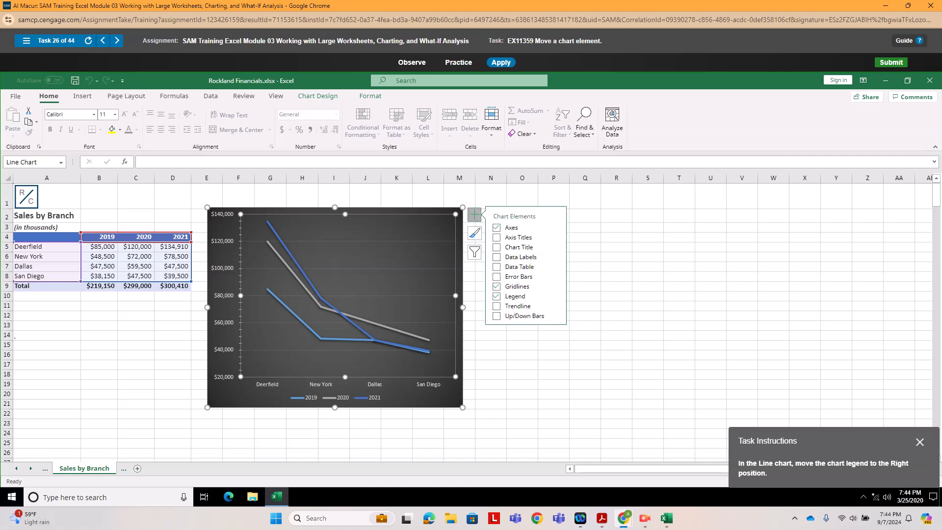
{"action": "mouse_move", "coordinate": [515, 296]}
{"action": "left_click", "coordinate": [556, 296]}
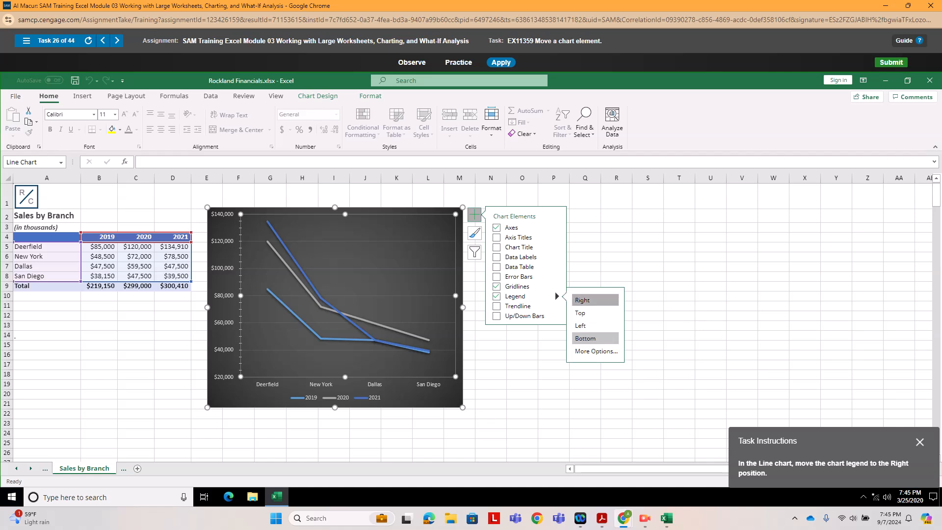
{"action": "left_click", "coordinate": [582, 300]}
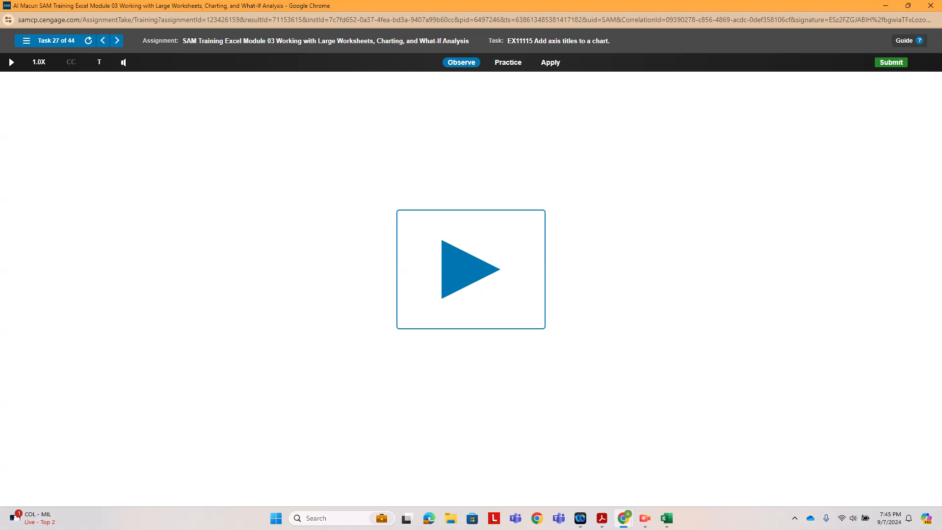
- Open task 27 in Apply mode and add the primary horizontal axis title Dollars to the Bar chart
{"action": "left_click", "coordinate": [550, 63]}
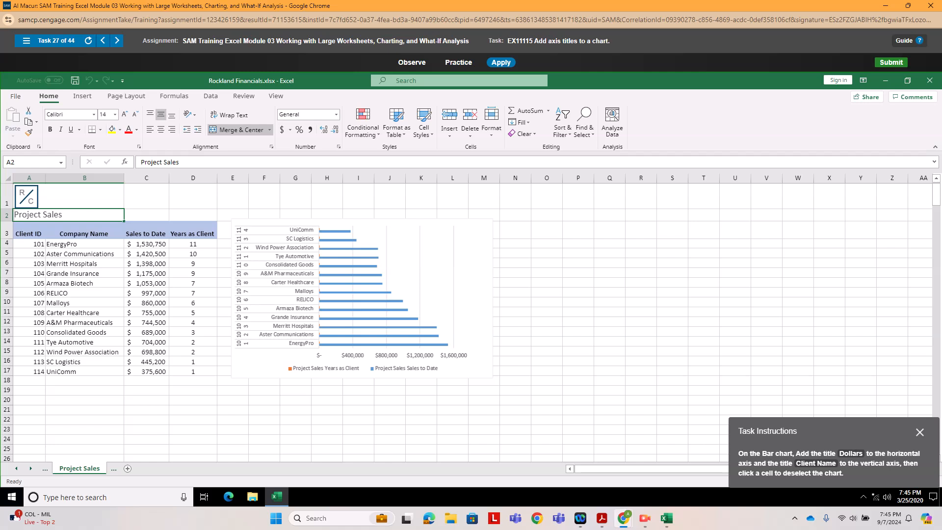
{"action": "left_click", "coordinate": [427, 275]}
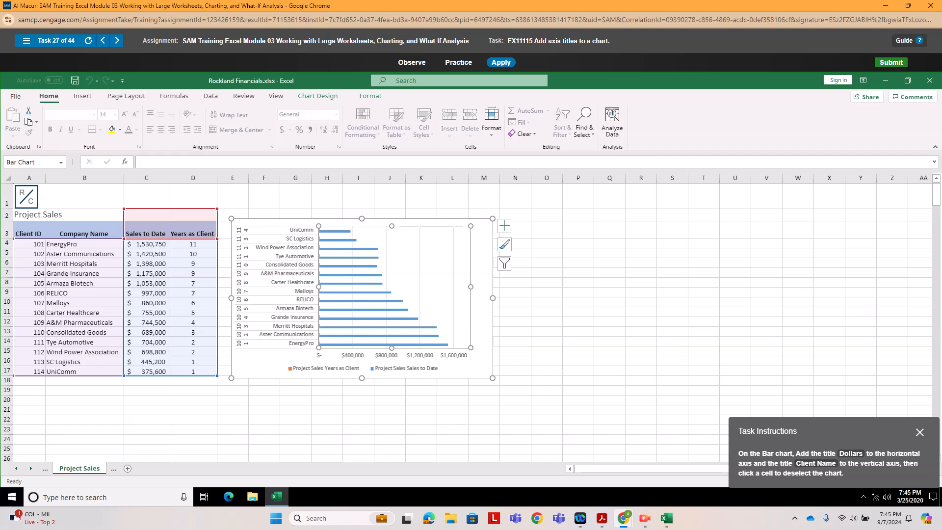
{"action": "left_click", "coordinate": [505, 226]}
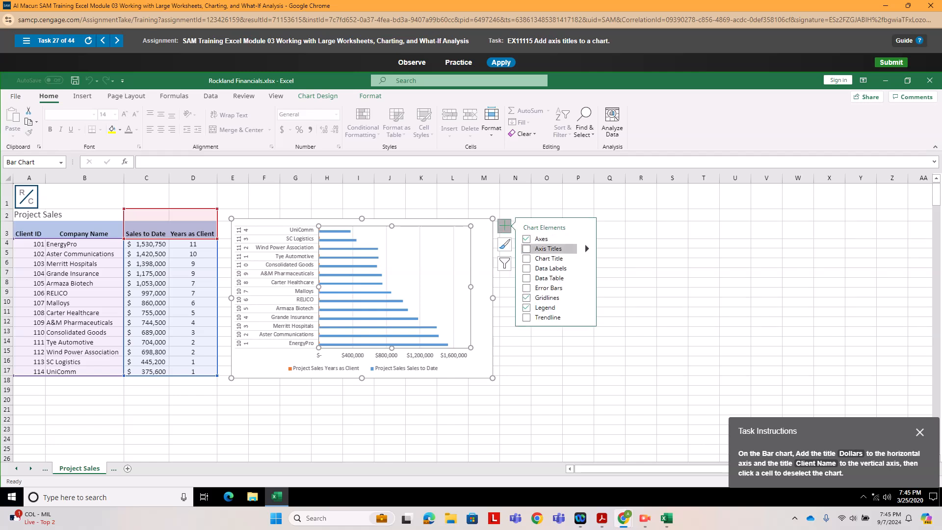
{"action": "left_click", "coordinate": [587, 248]}
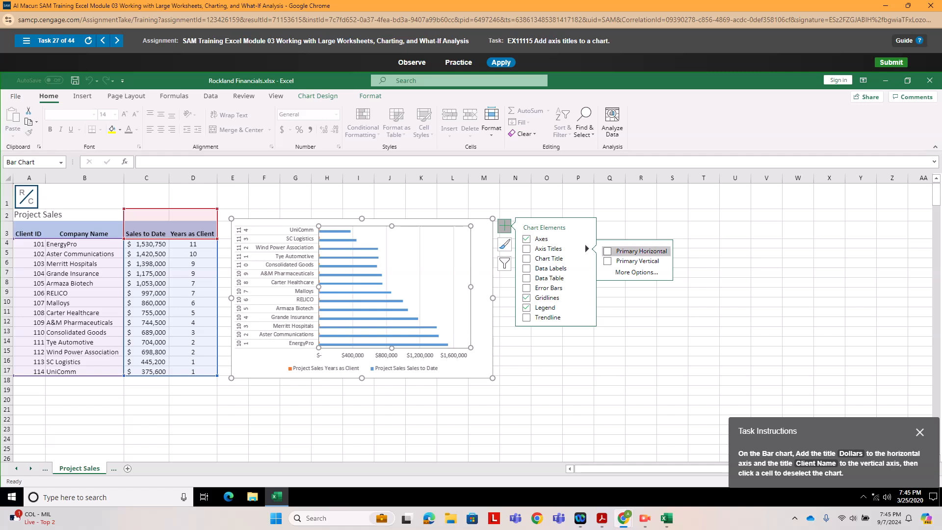
{"action": "left_click", "coordinate": [635, 251]}
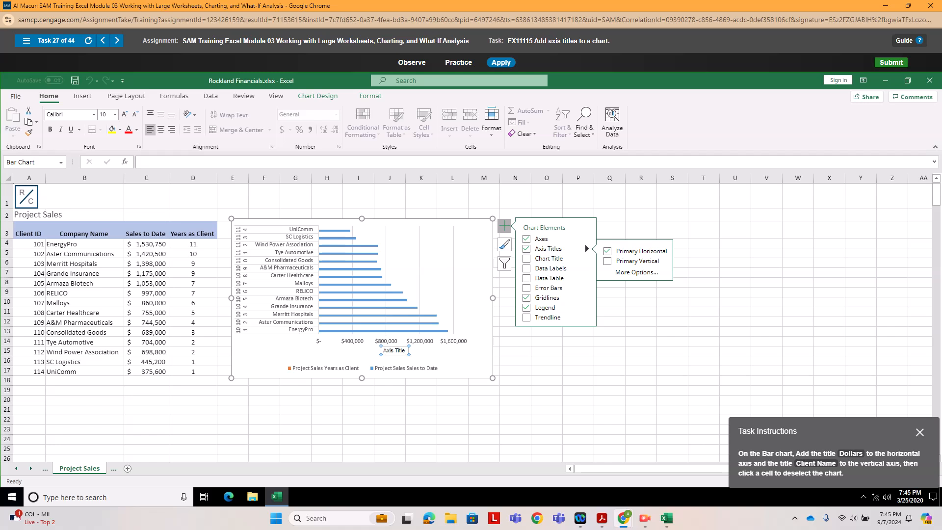
{"action": "left_click", "coordinate": [391, 350]}
{"action": "triple_click", "coordinate": [393, 351]}
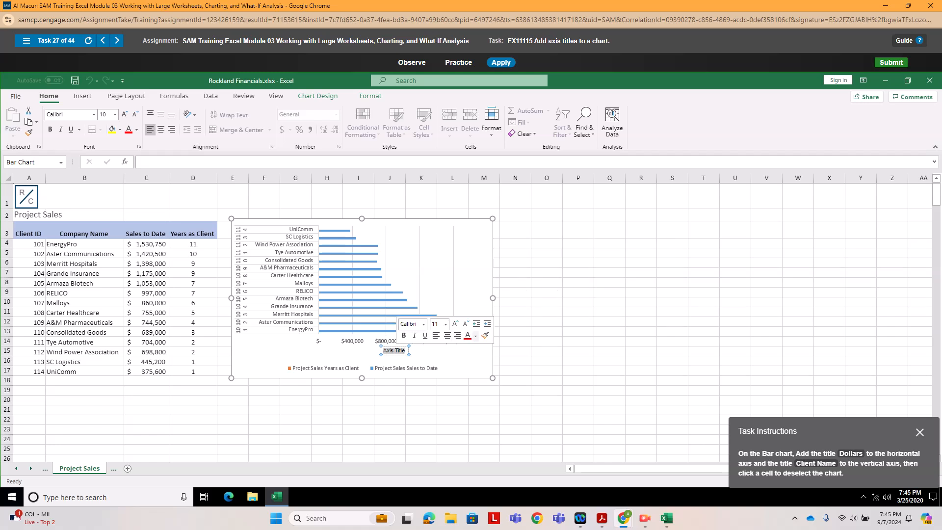
{"action": "type", "text": "Dollars"}
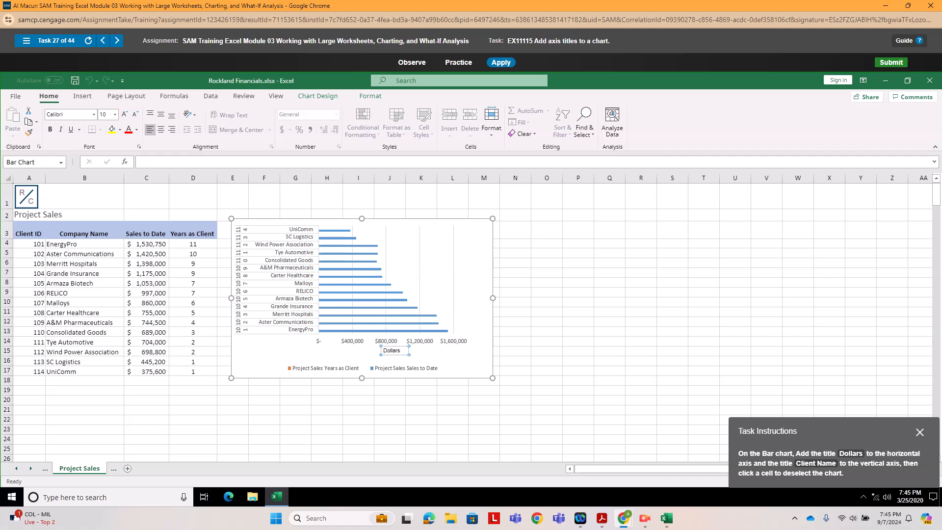
- Add the primary vertical axis title Client Name to the Bar chart and deselect the chart
{"action": "left_click", "coordinate": [427, 270]}
{"action": "left_click", "coordinate": [504, 226]}
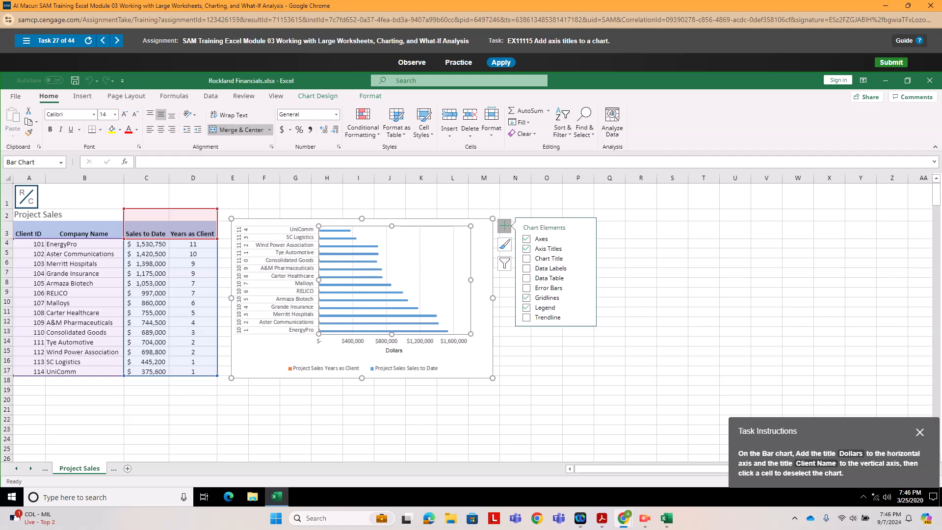
{"action": "left_click", "coordinate": [587, 248]}
{"action": "left_click", "coordinate": [608, 261]}
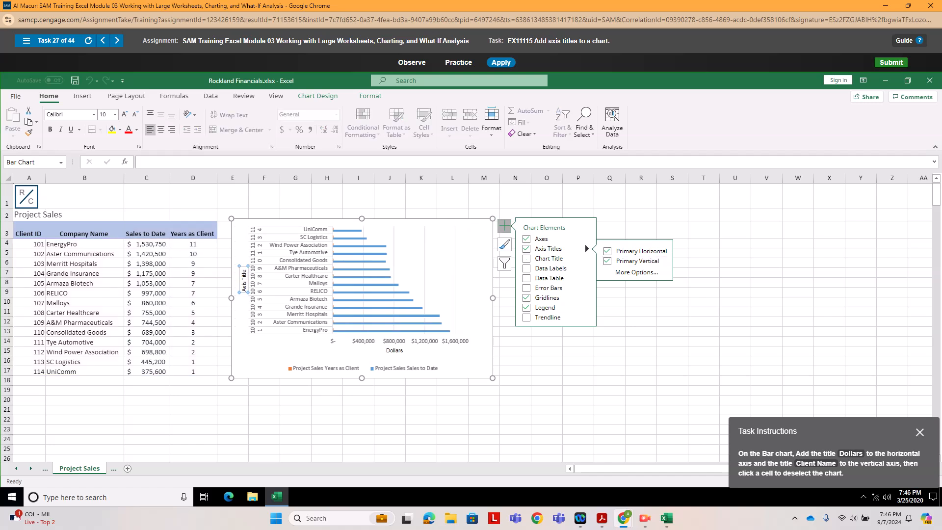
{"action": "left_click", "coordinate": [244, 279]}
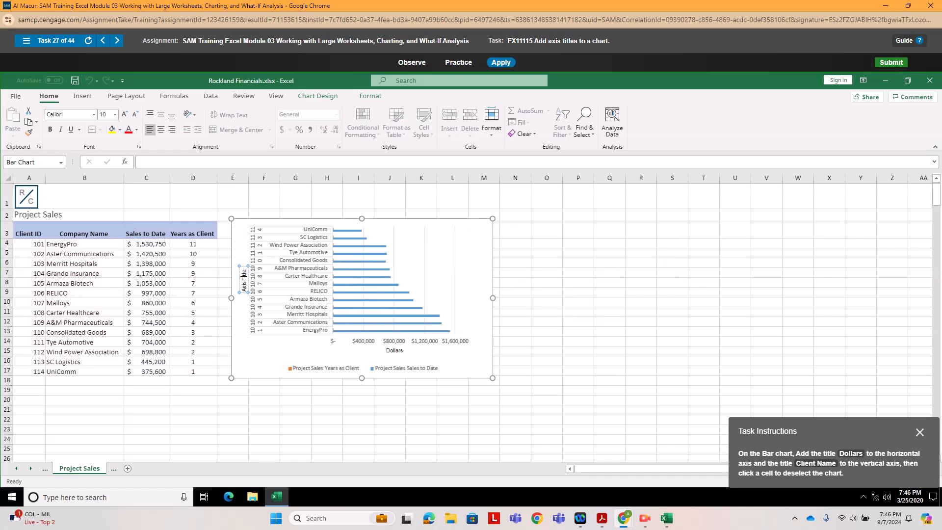
{"action": "double_click", "coordinate": [244, 277]}
{"action": "left_click", "coordinate": [244, 276]}
{"action": "triple_click", "coordinate": [243, 278]}
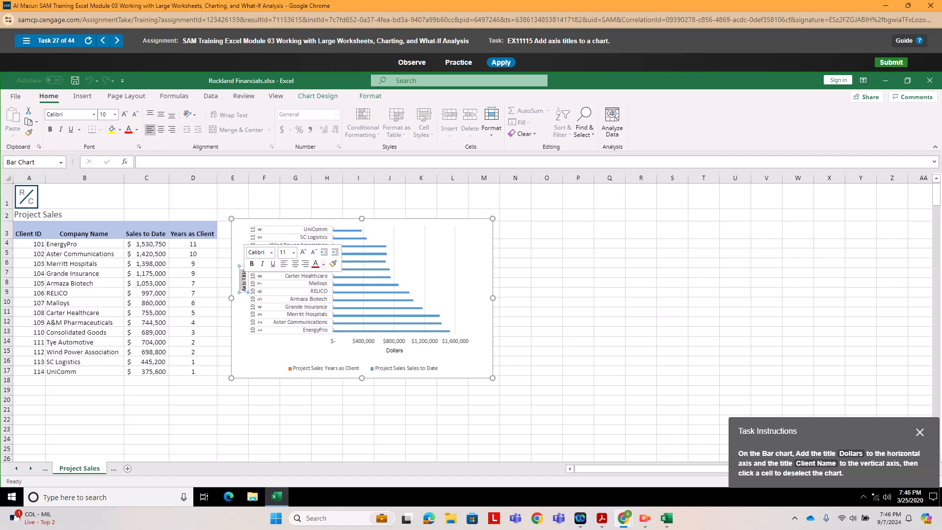
{"action": "type", "text": "Client"}
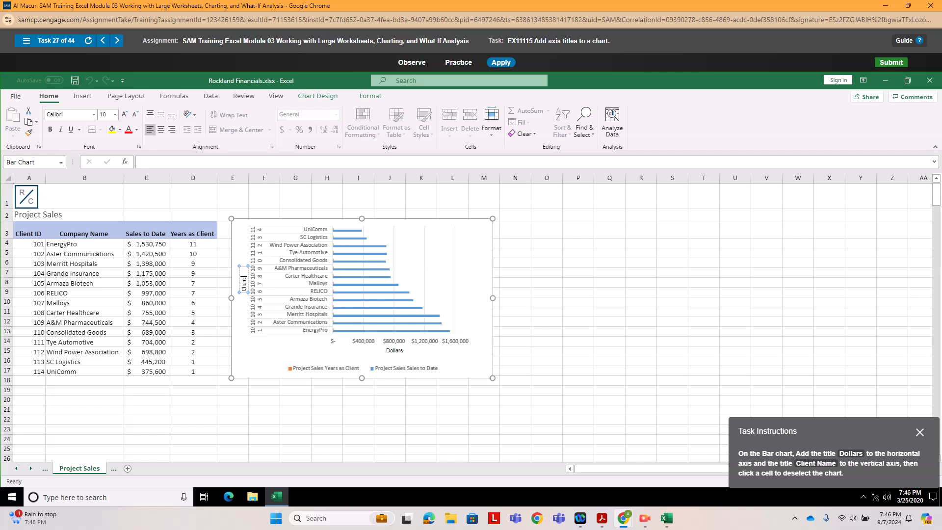
{"action": "type", "text": " Name"}
{"action": "left_click", "coordinate": [578, 302]}
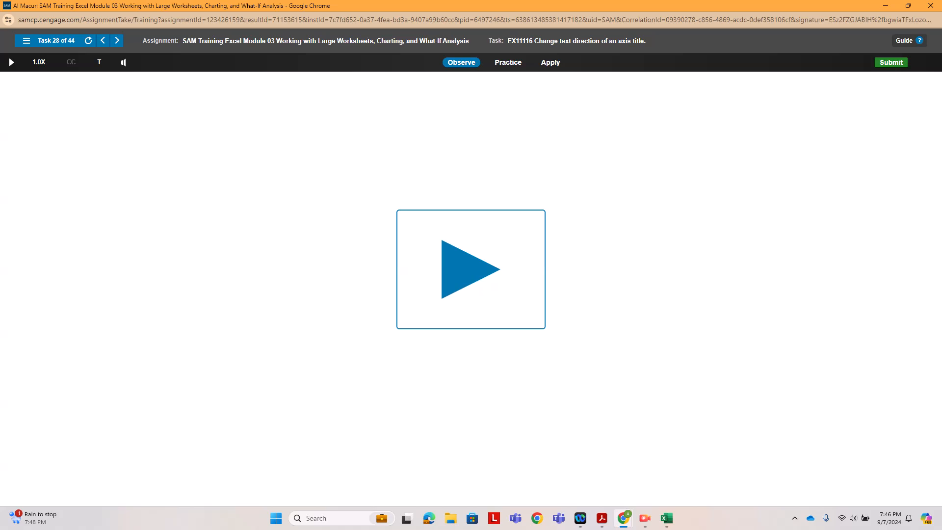
- Open task 28 in Apply mode and display the alignment settings of the vertical axis title Client Name
{"action": "left_click", "coordinate": [550, 63]}
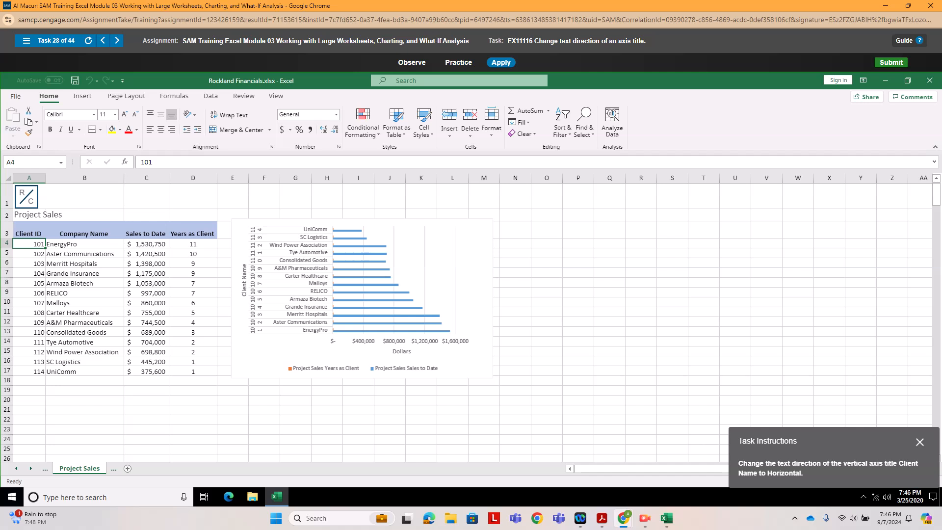
{"action": "left_click", "coordinate": [244, 280]}
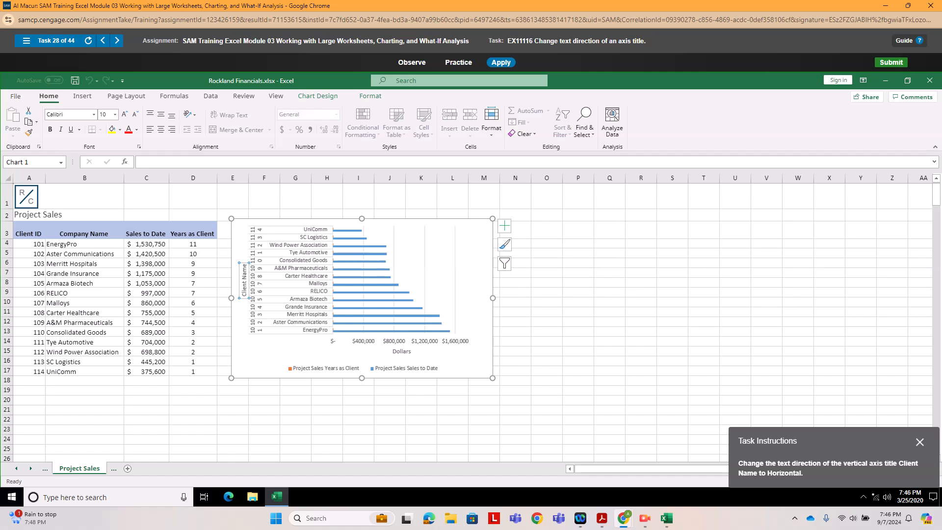
{"action": "right_click", "coordinate": [245, 281]}
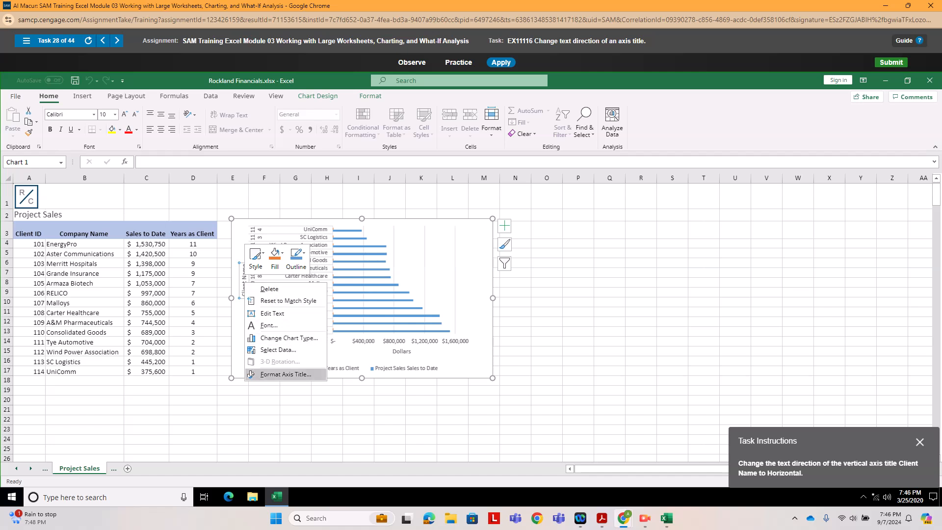
{"action": "left_click", "coordinate": [284, 375]}
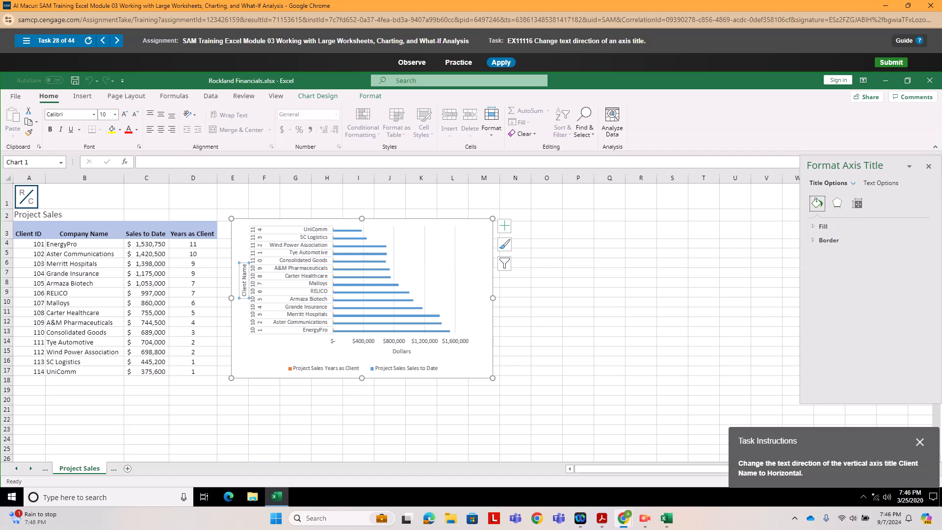
{"action": "left_click", "coordinate": [857, 203]}
{"action": "left_click", "coordinate": [834, 226]}
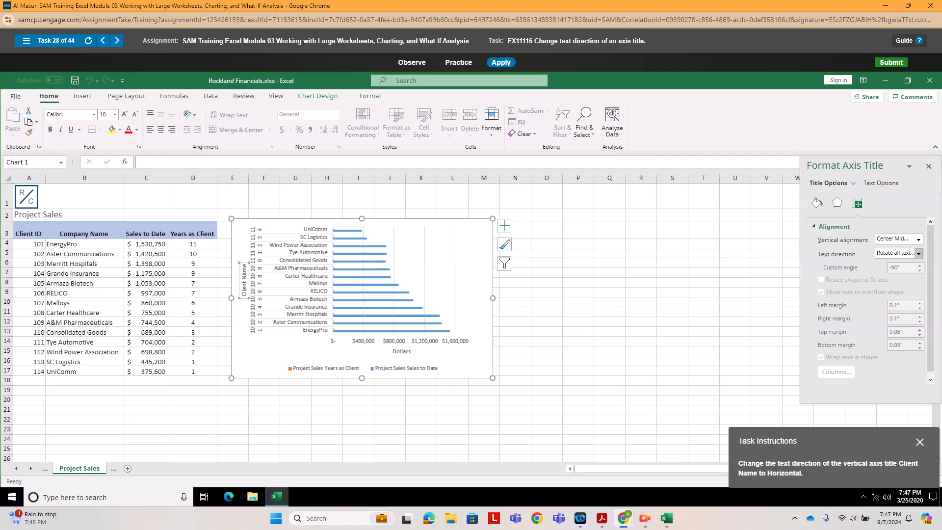
- Set the text direction of the Client Name axis title to Horizontal and close the axis title formatting settings
{"action": "left_click", "coordinate": [918, 239]}
{"action": "left_click", "coordinate": [918, 239]}
{"action": "left_click", "coordinate": [919, 253]}
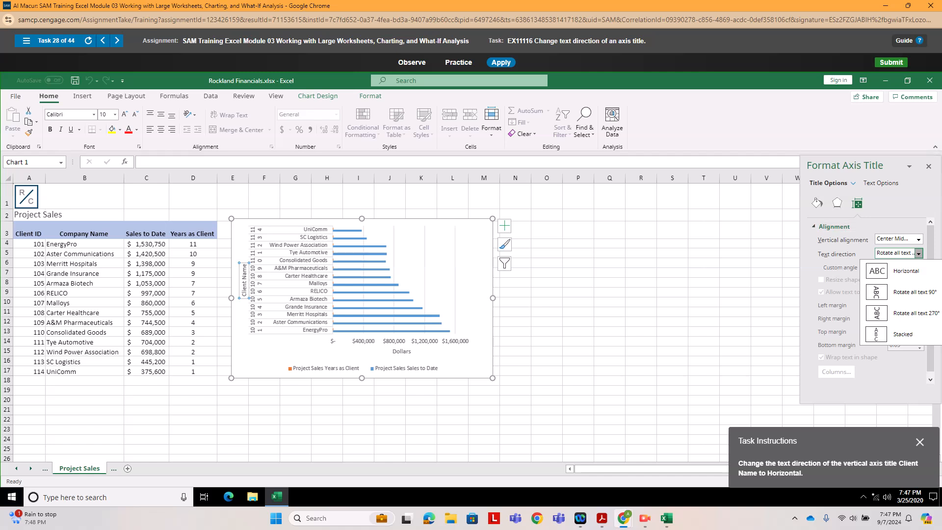
{"action": "left_click", "coordinate": [905, 270]}
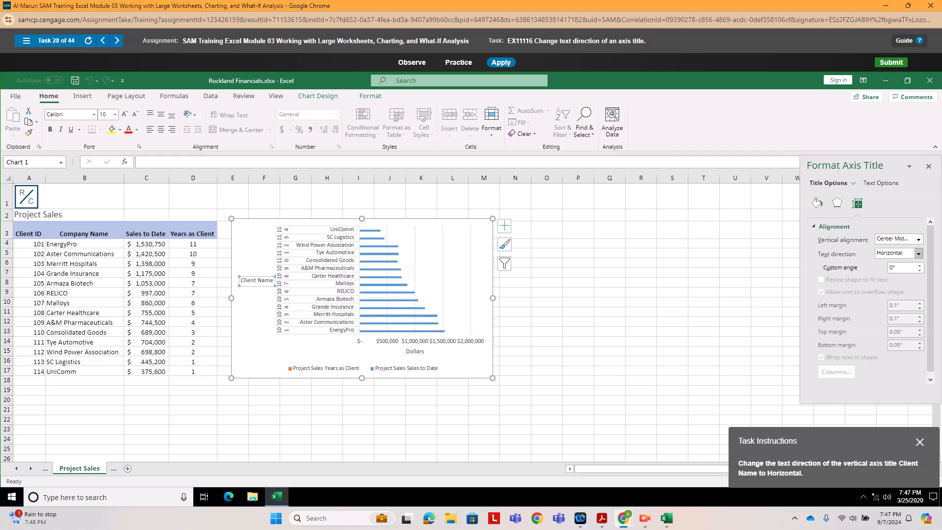
{"action": "left_click", "coordinate": [452, 275]}
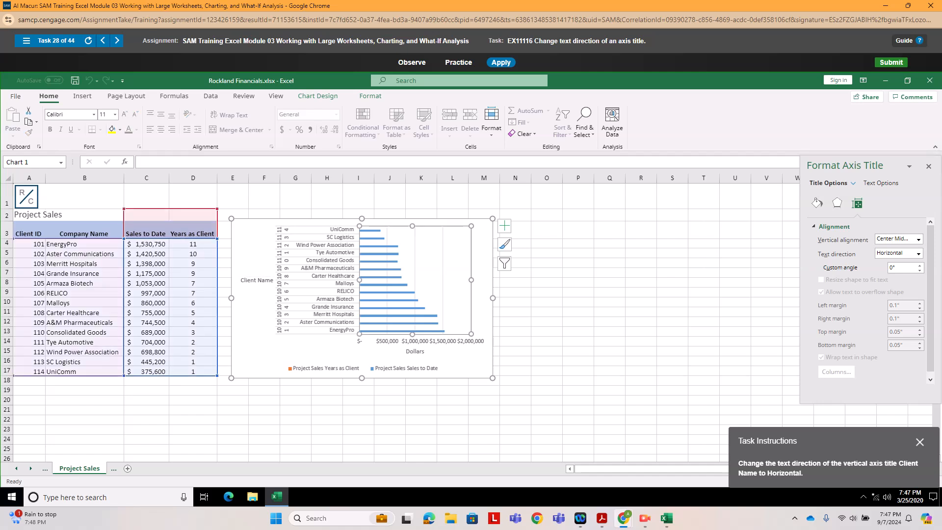
{"action": "left_click", "coordinate": [929, 167]}
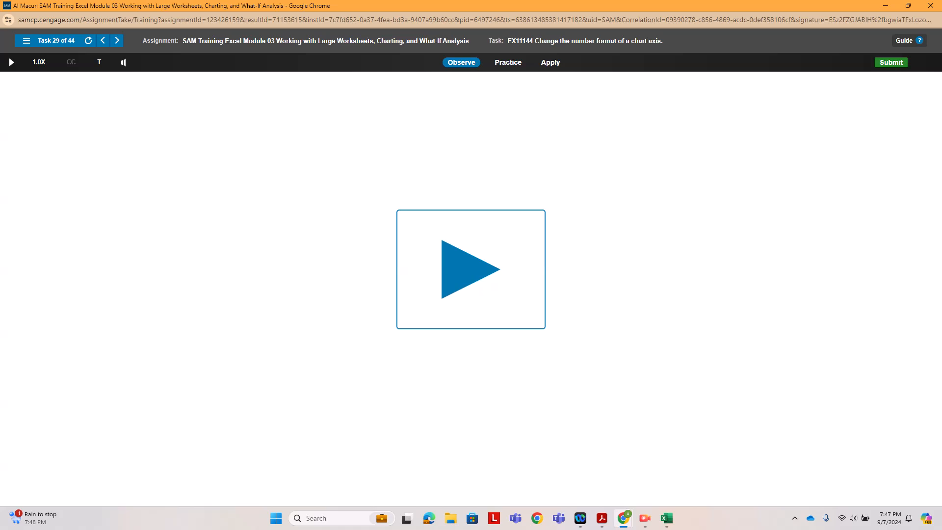
- Open task 29 in Apply mode, apply the Currency number format to the column chart's vertical axis and close the axis formatting settings
{"action": "left_click", "coordinate": [549, 62]}
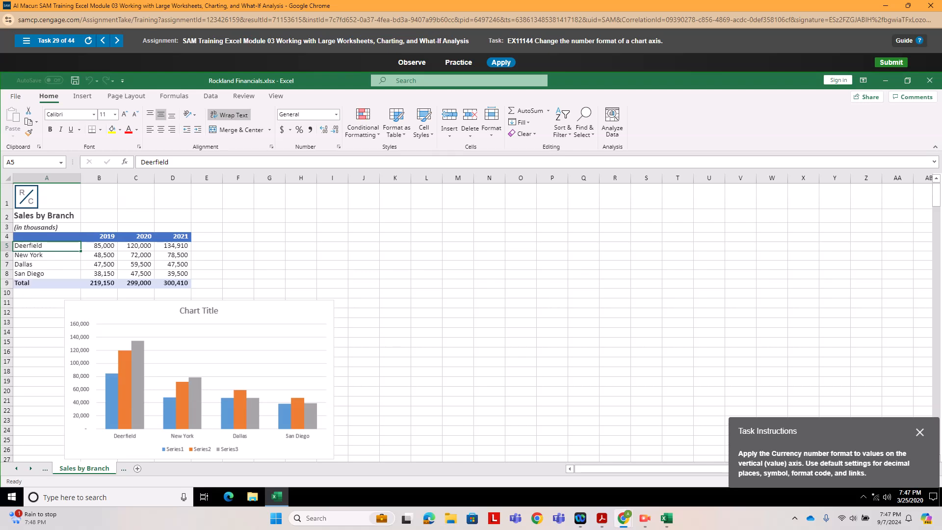
{"action": "left_click", "coordinate": [80, 376]}
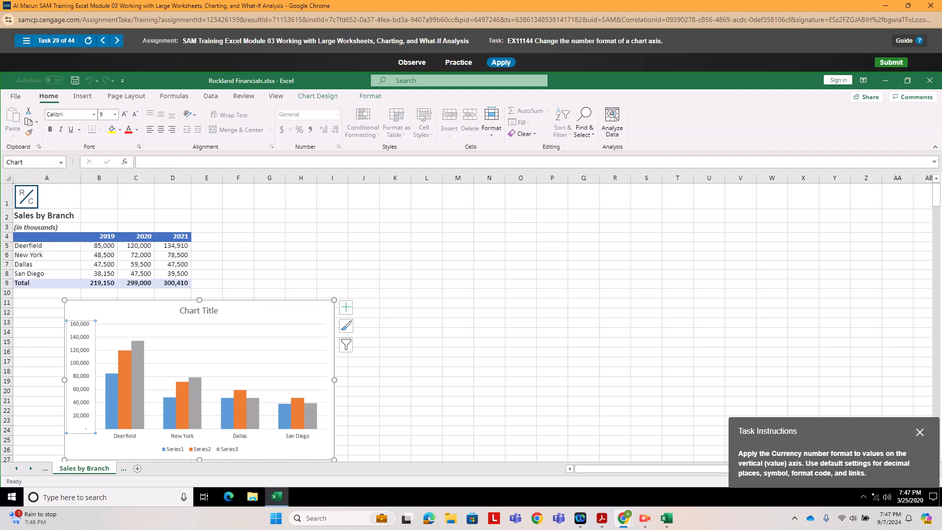
{"action": "right_click", "coordinate": [80, 376]}
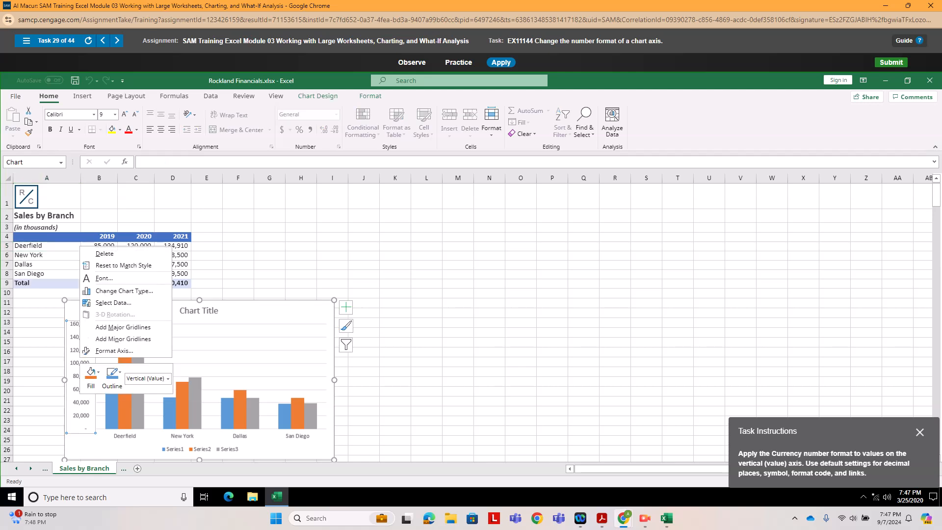
{"action": "left_click", "coordinate": [114, 350]}
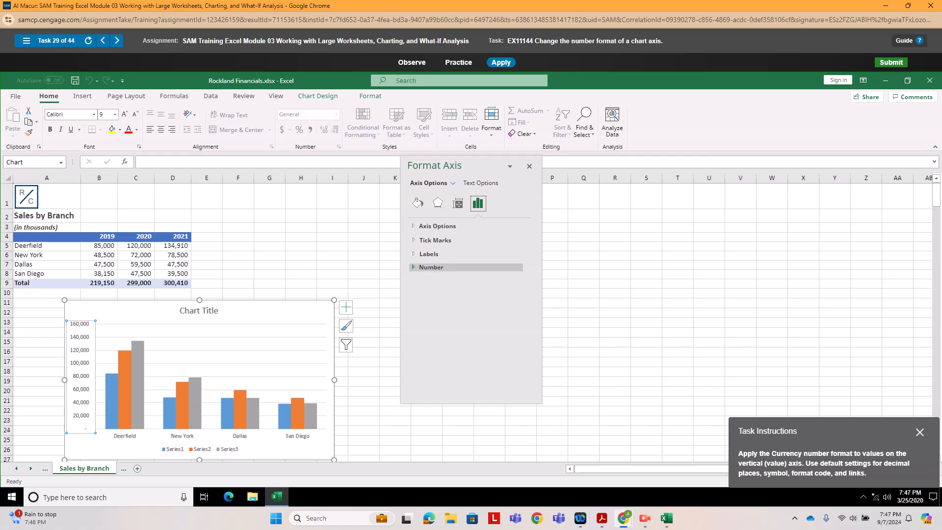
{"action": "left_click", "coordinate": [431, 267]}
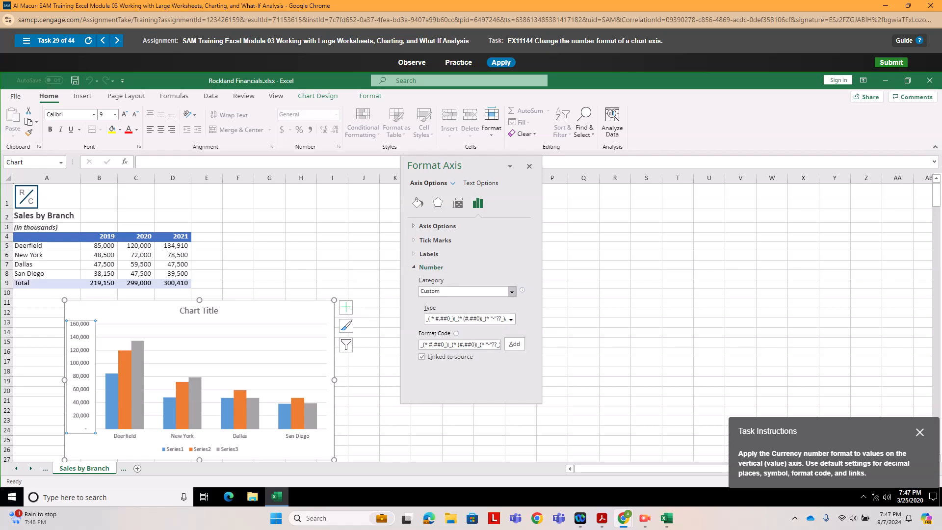
{"action": "left_click", "coordinate": [511, 291]}
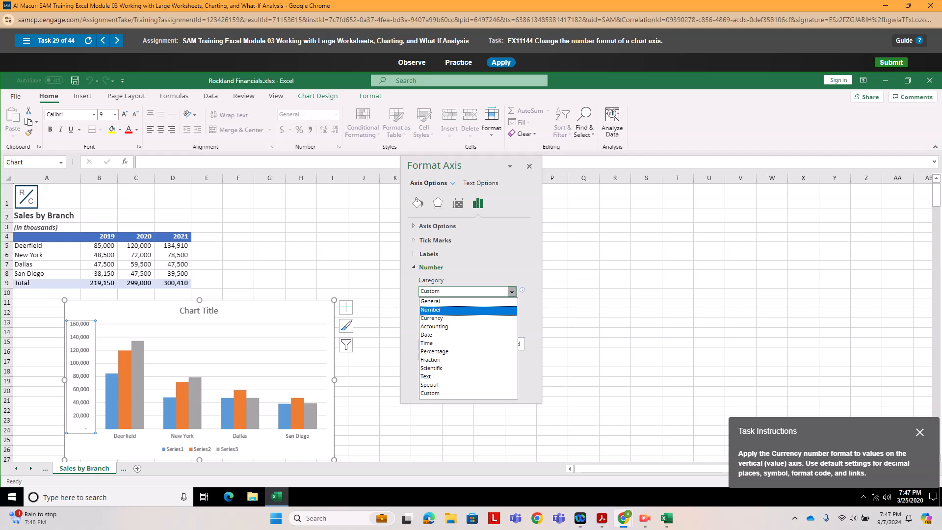
{"action": "left_click", "coordinate": [432, 317]}
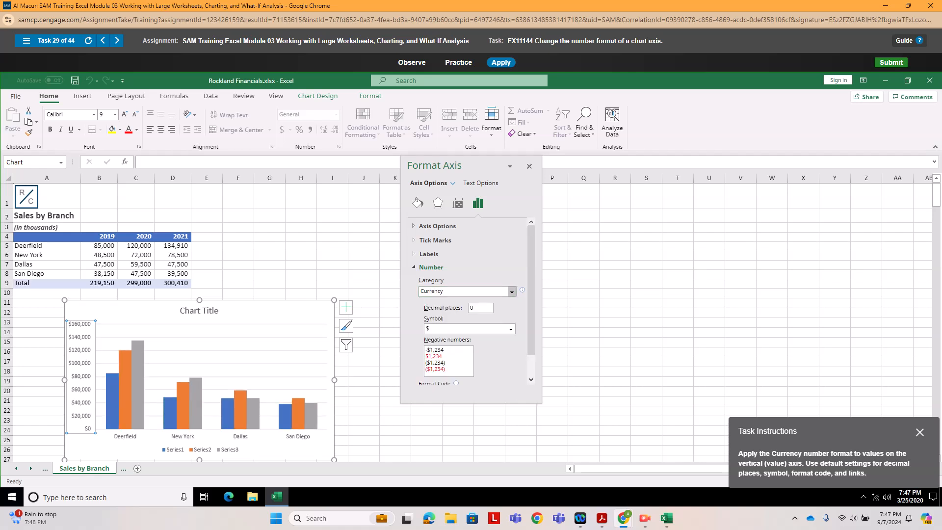
{"action": "left_click", "coordinate": [529, 166]}
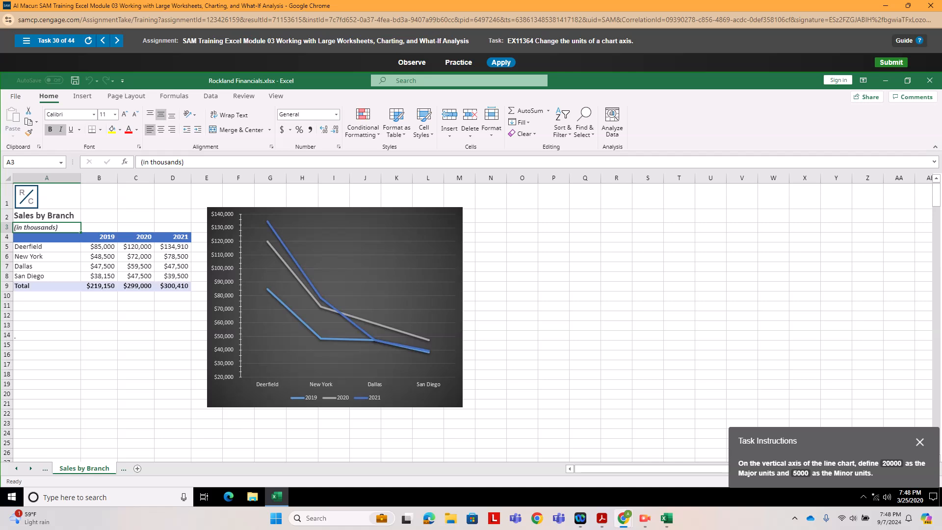
- Display the formatting options of the line chart's vertical axis for task 30
{"action": "right_click", "coordinate": [221, 307]}
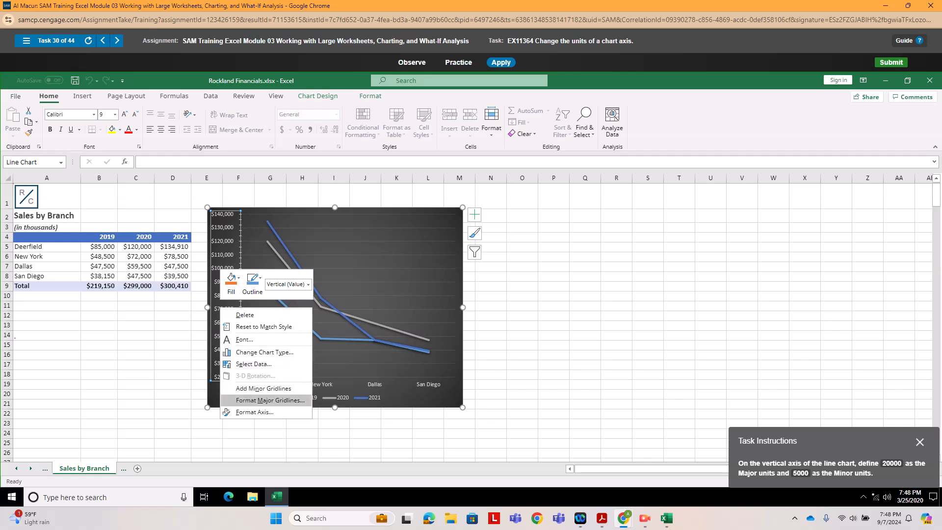
{"action": "left_click", "coordinate": [254, 412]}
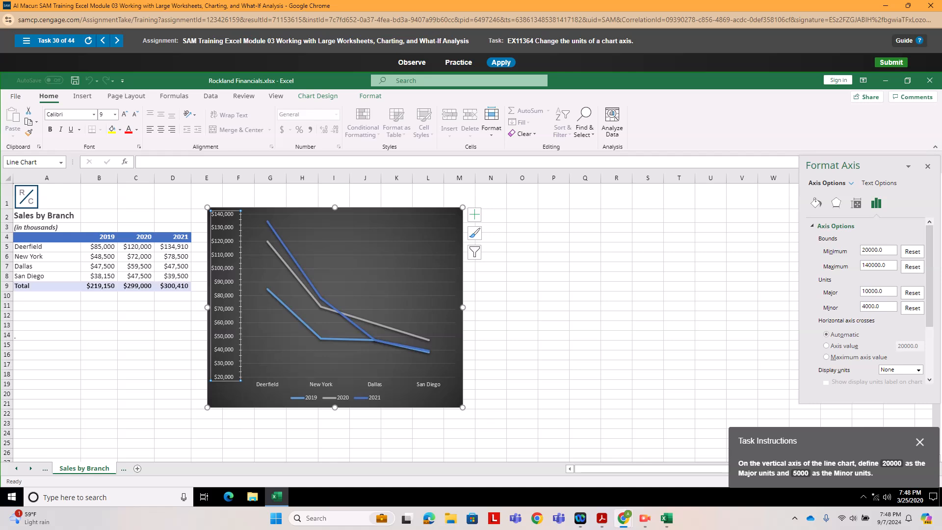
- Try to define 20000 as the Major units and 5000 as the Minor units of the line chart's vertical axis
{"action": "left_click_drag", "start_coordinate": [882, 291], "coordinate": [862, 291]}
{"action": "type", "text": "20000"}
{"action": "left_click_drag", "start_coordinate": [878, 291], "coordinate": [861, 291]}
{"action": "type", "text": "5000"}
{"action": "key", "text": "Return"}
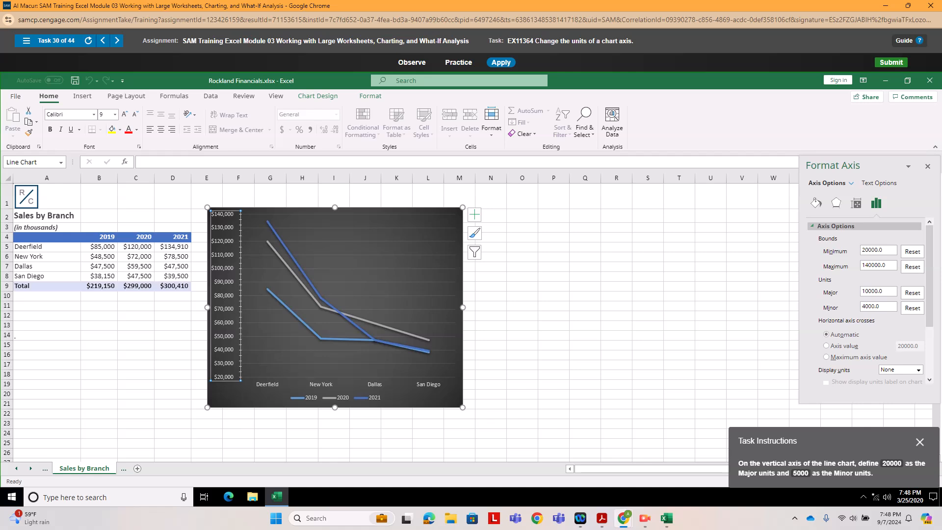
- Try to re-enter the line chart's vertical axis units, with 20000 for Minor and 5000 for Major
{"action": "left_click_drag", "start_coordinate": [880, 307], "coordinate": [860, 307]}
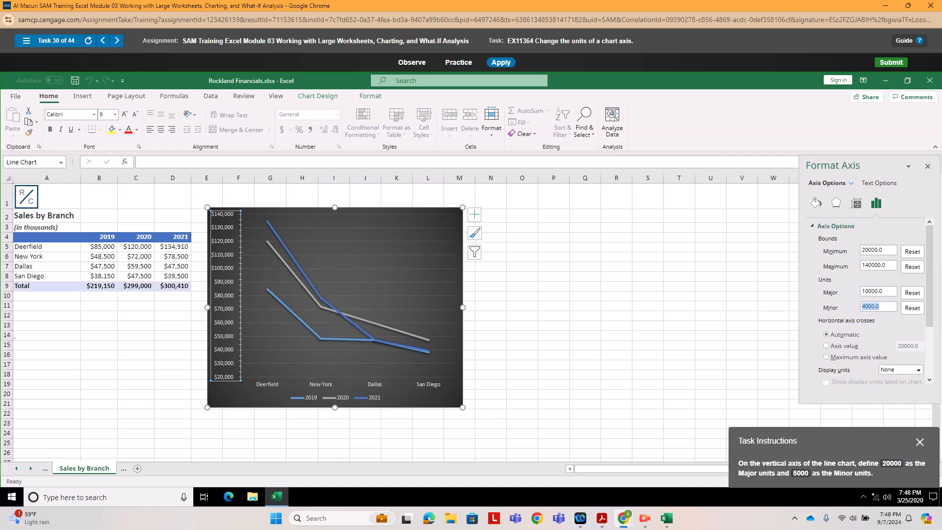
{"action": "type", "text": "20000"}
{"action": "key", "text": "Return"}
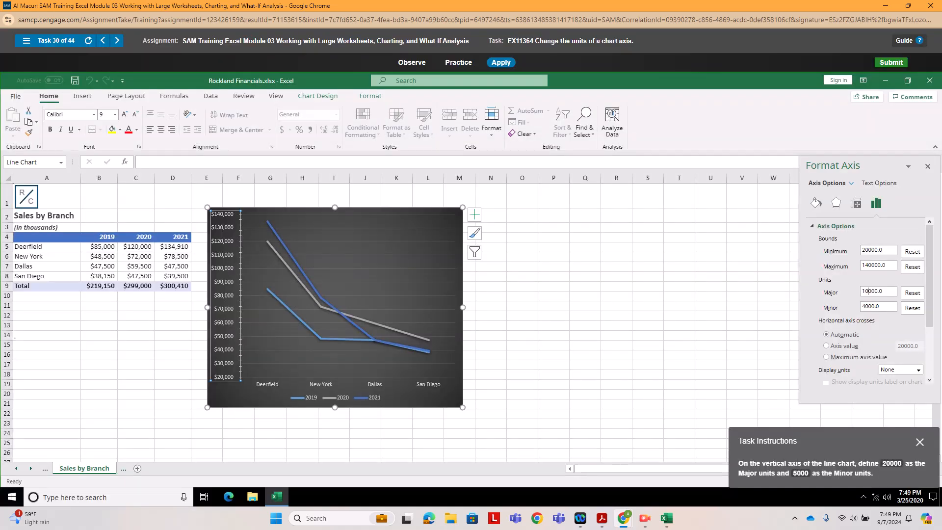
{"action": "double_click", "coordinate": [872, 291]}
{"action": "type", "text": "52"}
{"action": "key", "text": "BackSpace"}
{"action": "type", "text": "000"}
{"action": "key", "text": "Return"}
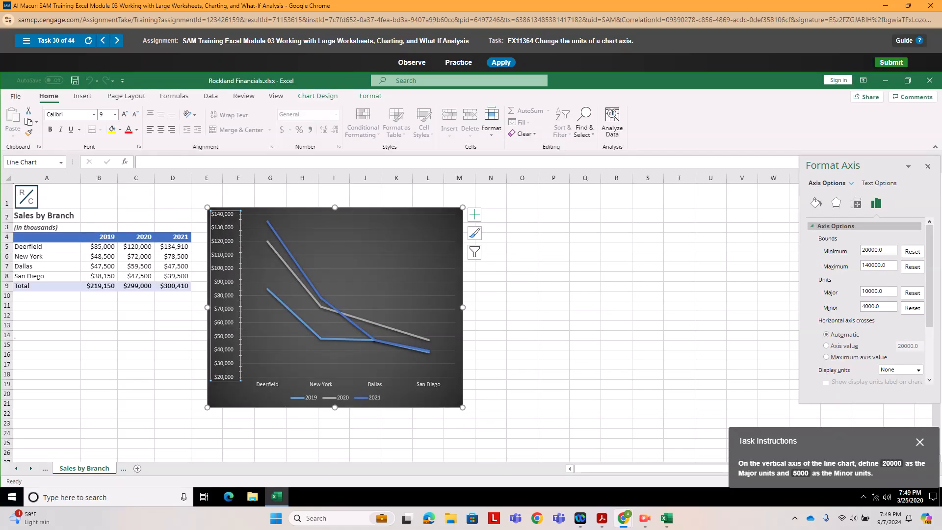
{"action": "left_click_drag", "start_coordinate": [883, 291], "coordinate": [860, 292]}
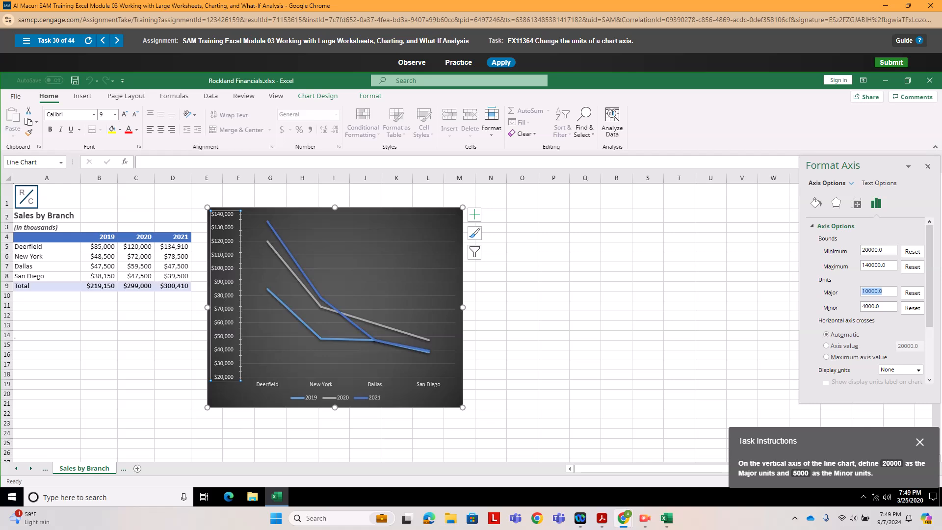
{"action": "type", "text": "5000"}
{"action": "key", "text": "Tab"}
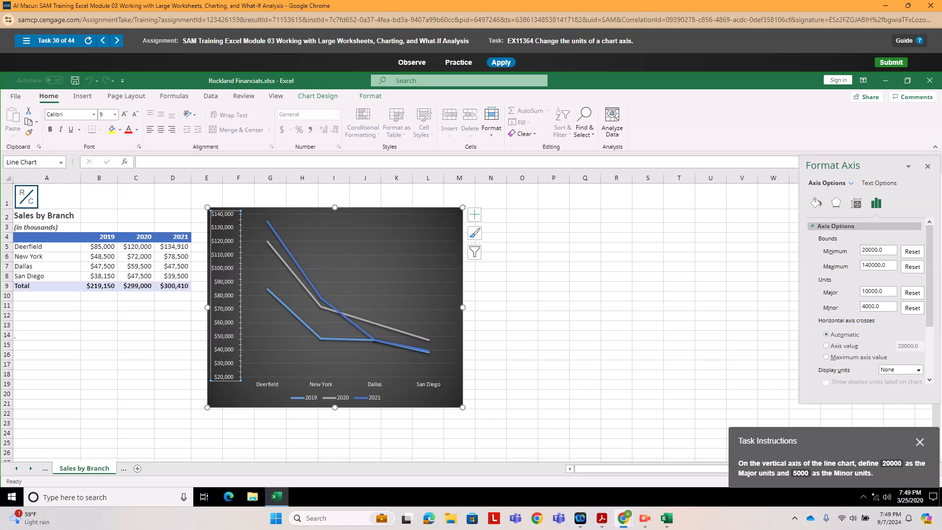
- Set the line chart's vertical axis units to 20000 for Major and 5000 for Minor
{"action": "left_click", "coordinate": [878, 291]}
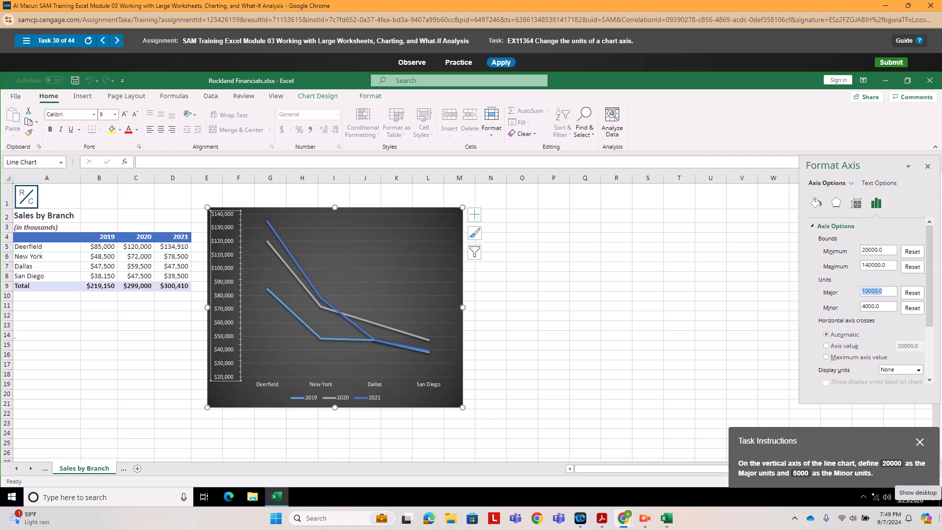
{"action": "type", "text": "20000"}
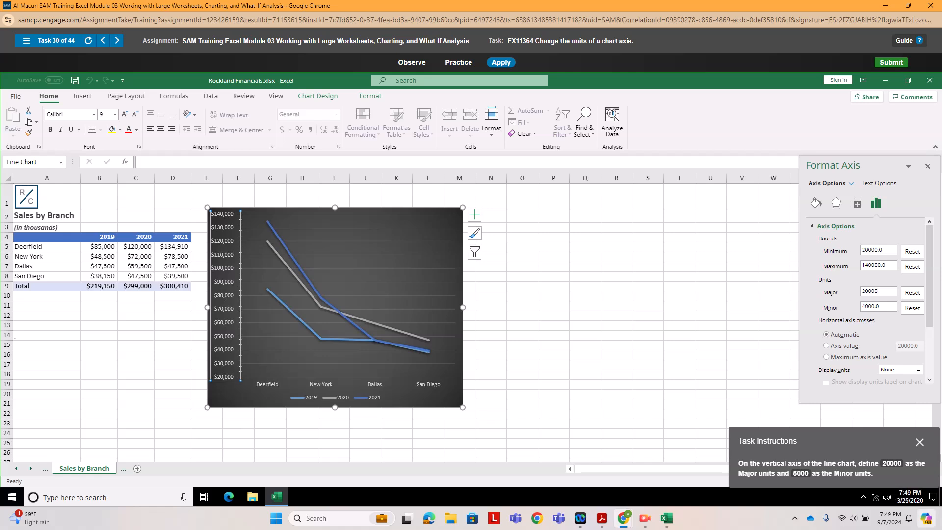
{"action": "left_click", "coordinate": [862, 306]}
{"action": "left_click", "coordinate": [865, 307]}
{"action": "key", "text": "Delete"}
{"action": "key", "text": "BackSpace"}
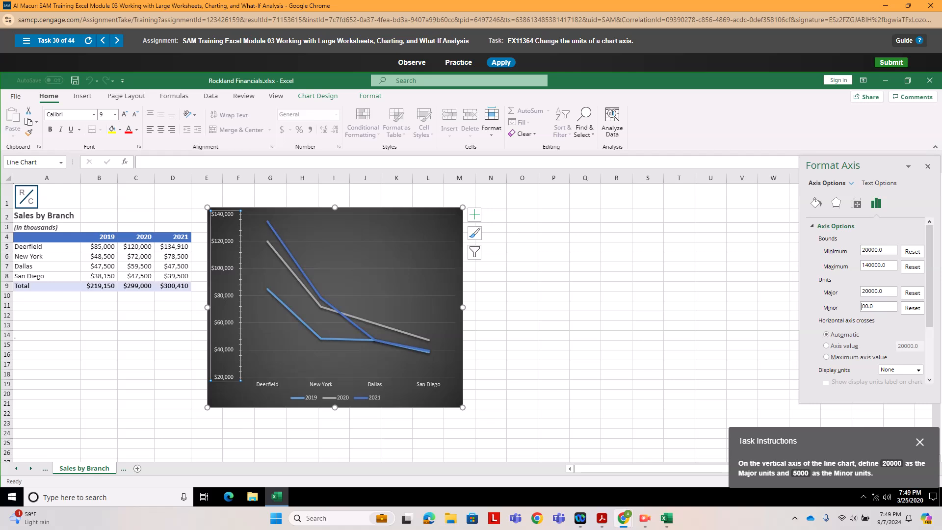
{"action": "type", "text": "500"}
{"action": "key", "text": "BackSpace"}
{"action": "left_click", "coordinate": [927, 166]}
{"action": "left_click", "coordinate": [912, 293]}
{"action": "left_click_drag", "start_coordinate": [881, 307], "coordinate": [860, 307]}
{"action": "type", "text": "5000"}
{"action": "key", "text": "Return"}
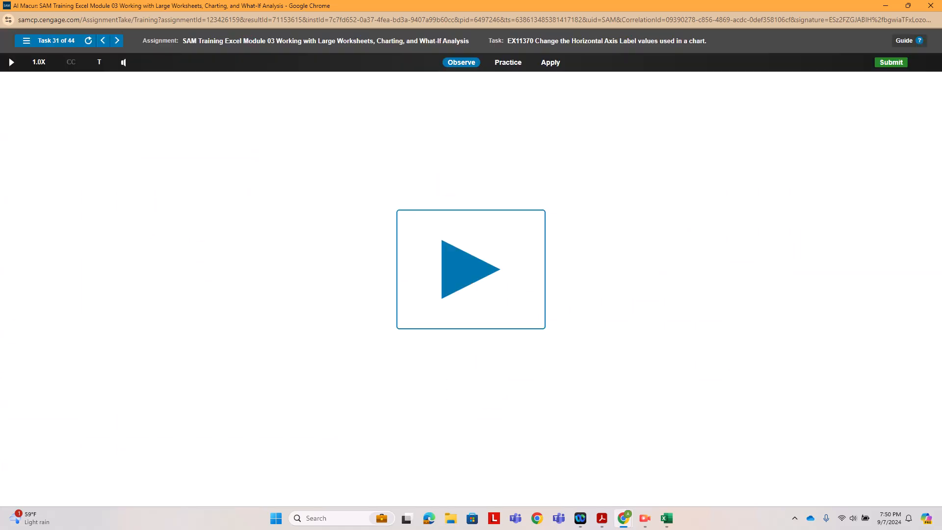
- Open task 31 in Apply mode and define range A5:A8 as the horizontal axis labels of the Clustered Column chart
{"action": "left_click", "coordinate": [550, 63]}
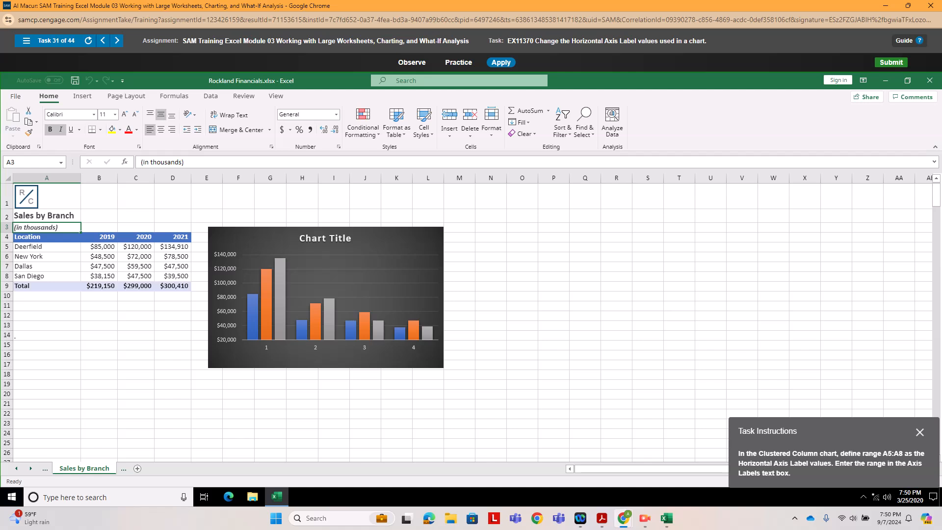
{"action": "left_click", "coordinate": [340, 347]}
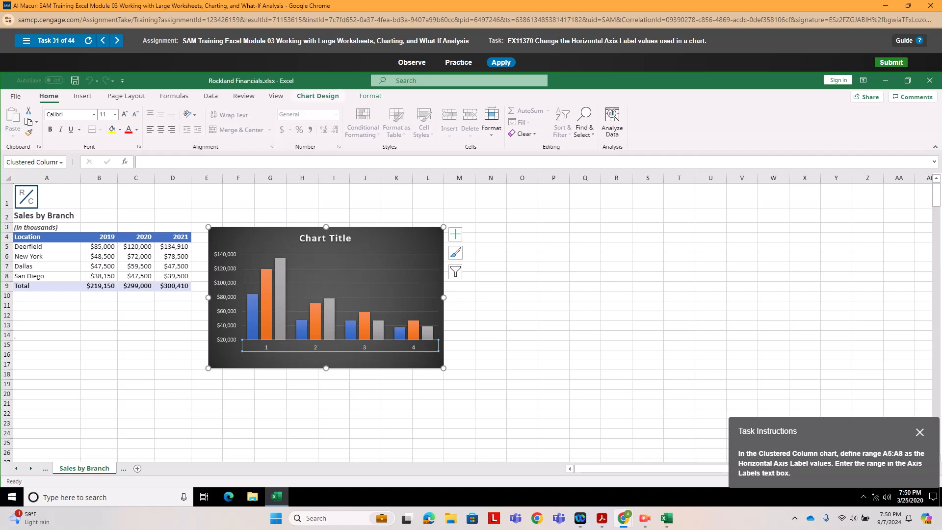
{"action": "left_click", "coordinate": [317, 96]}
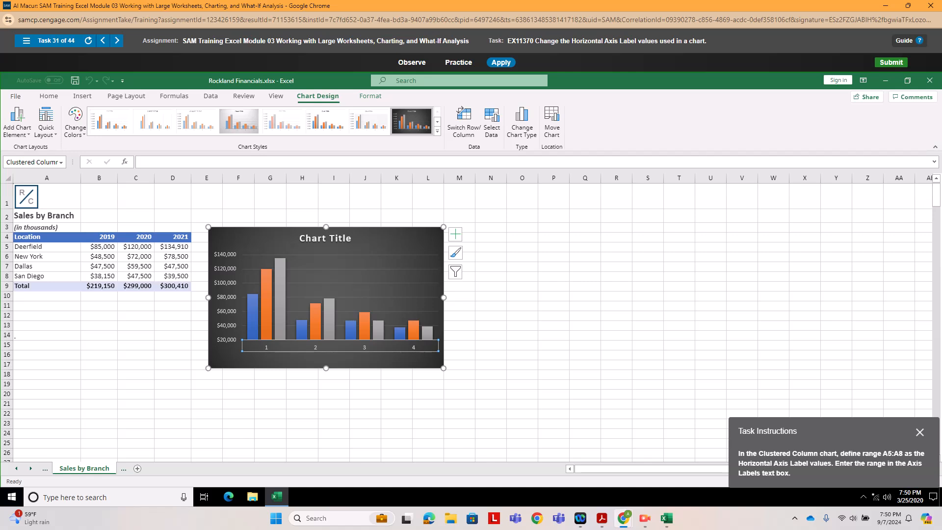
{"action": "left_click", "coordinate": [491, 120]}
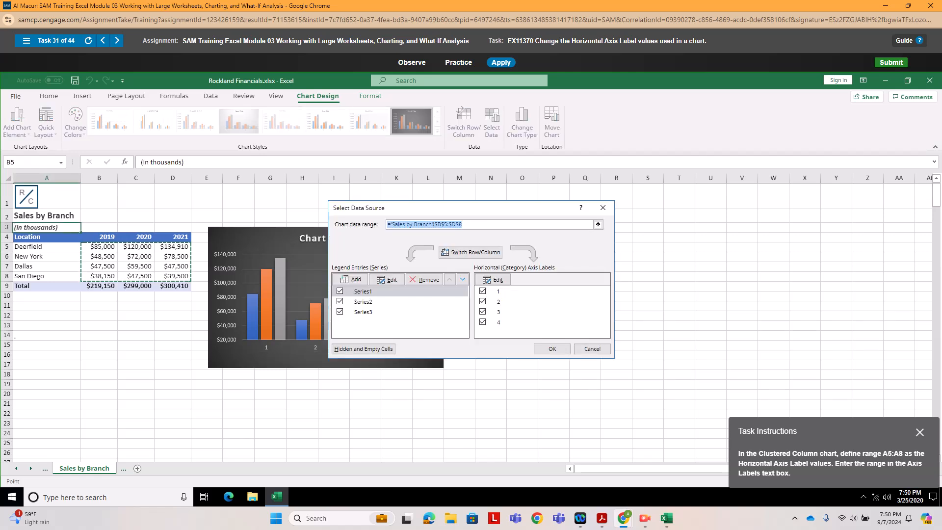
{"action": "left_click", "coordinate": [495, 279]}
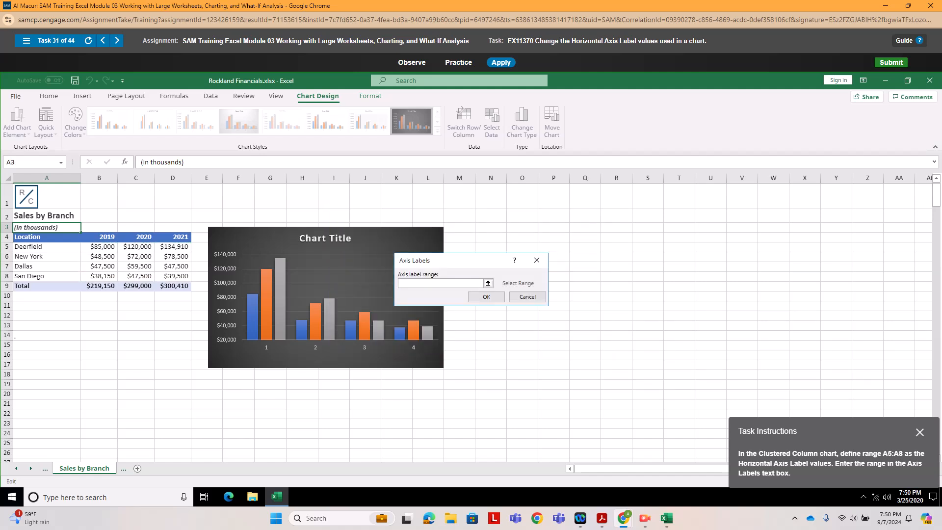
{"action": "left_click_drag", "start_coordinate": [30, 246], "coordinate": [29, 276]}
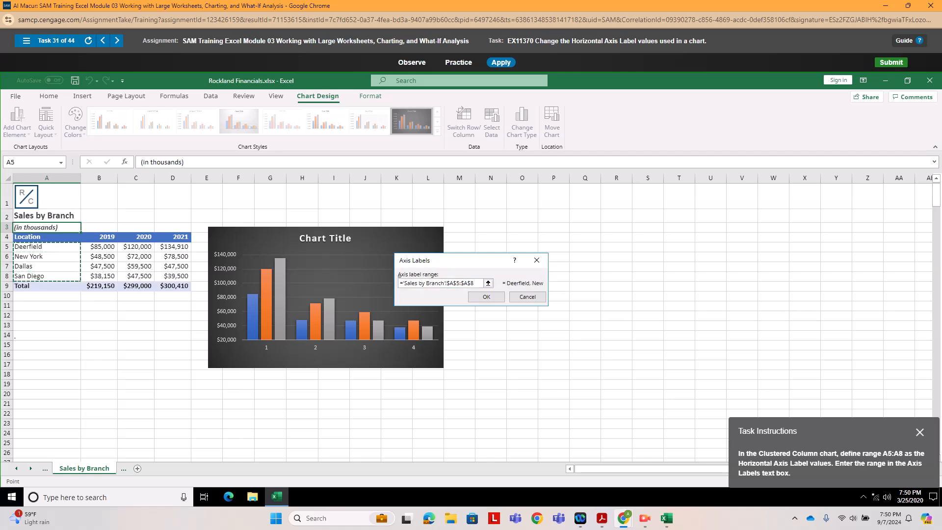
{"action": "left_click", "coordinate": [486, 296]}
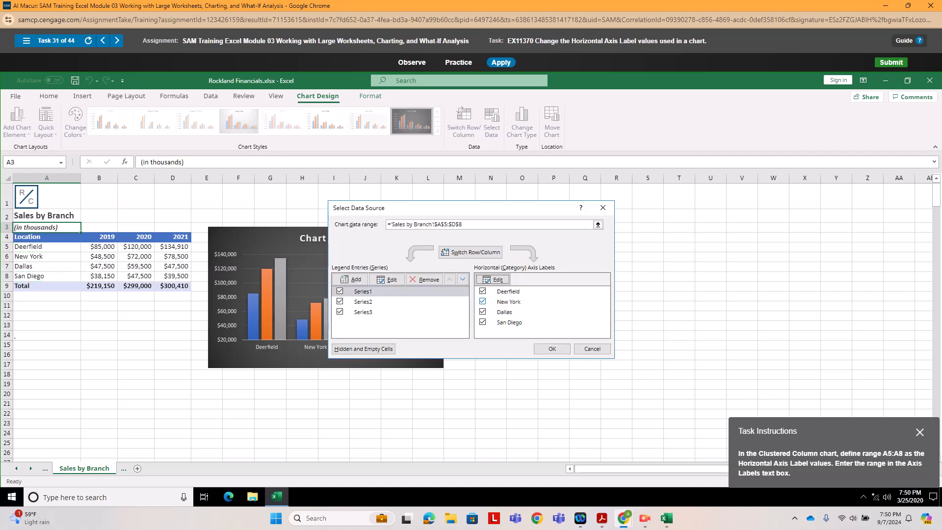
{"action": "left_click", "coordinate": [551, 349]}
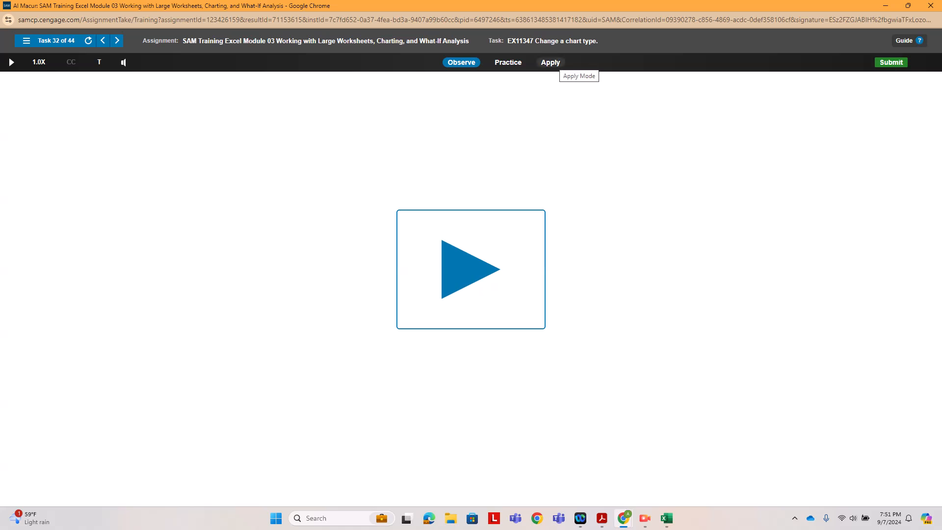
- Open task 32 in Apply mode and change the Pie chart to the Clustered Column chart with all blue data bars
{"action": "left_click", "coordinate": [550, 62]}
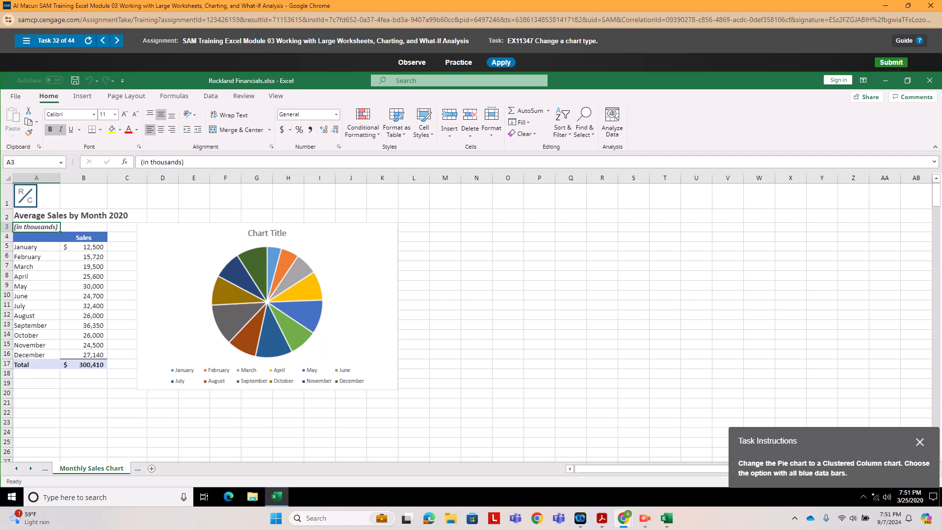
{"action": "left_click", "coordinate": [354, 243]}
{"action": "right_click", "coordinate": [354, 243]}
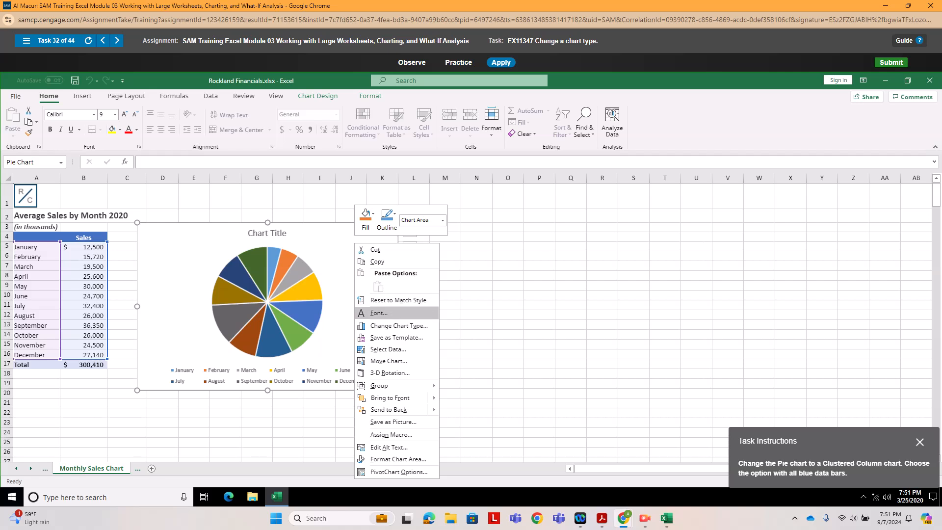
{"action": "left_click", "coordinate": [398, 325]}
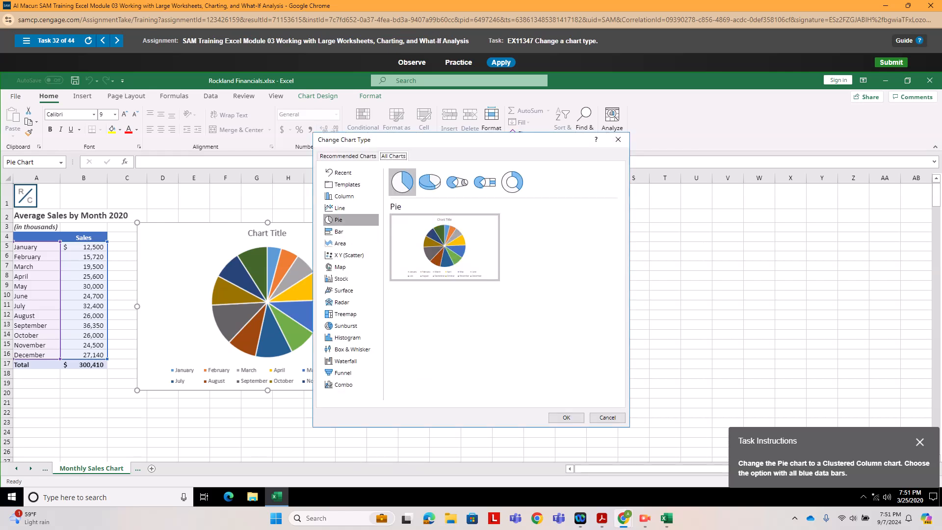
{"action": "left_click", "coordinate": [344, 196]}
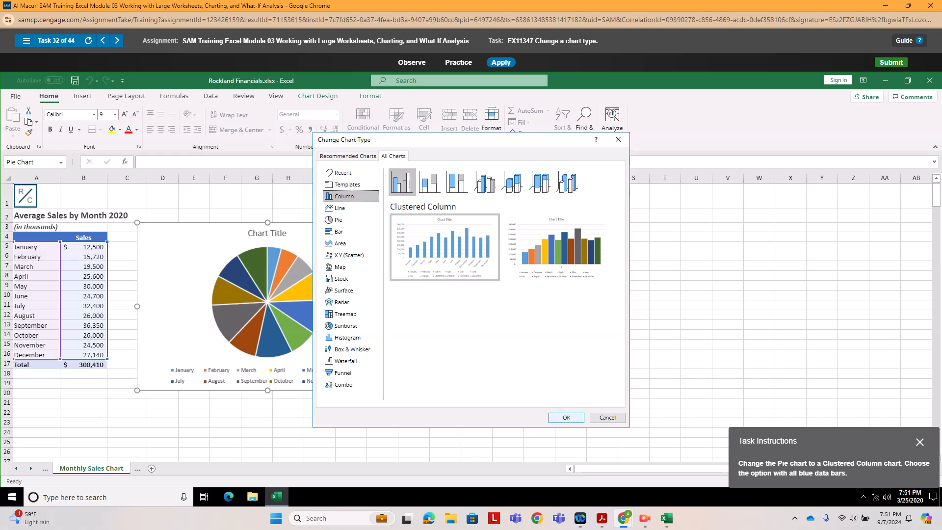
{"action": "key", "text": "Return"}
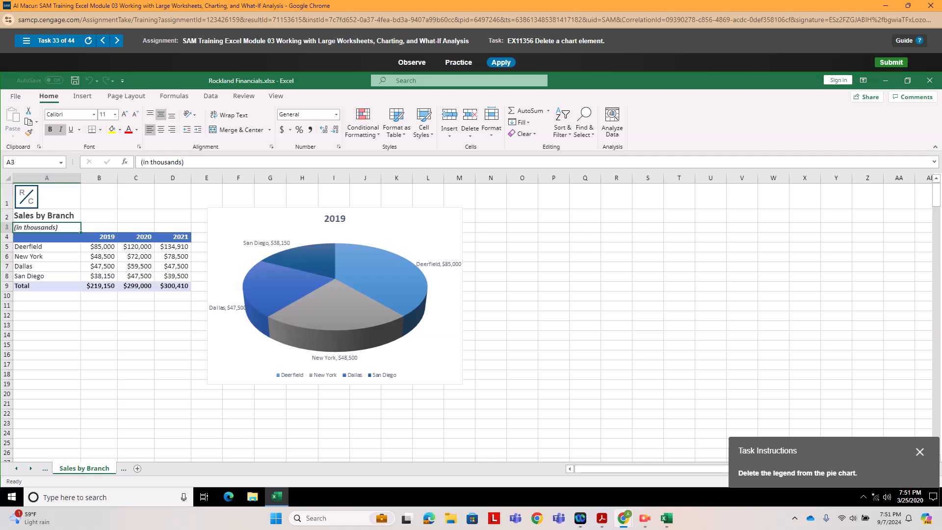
- Remove the legend from the 2019 pie chart
{"action": "left_click", "coordinate": [335, 296]}
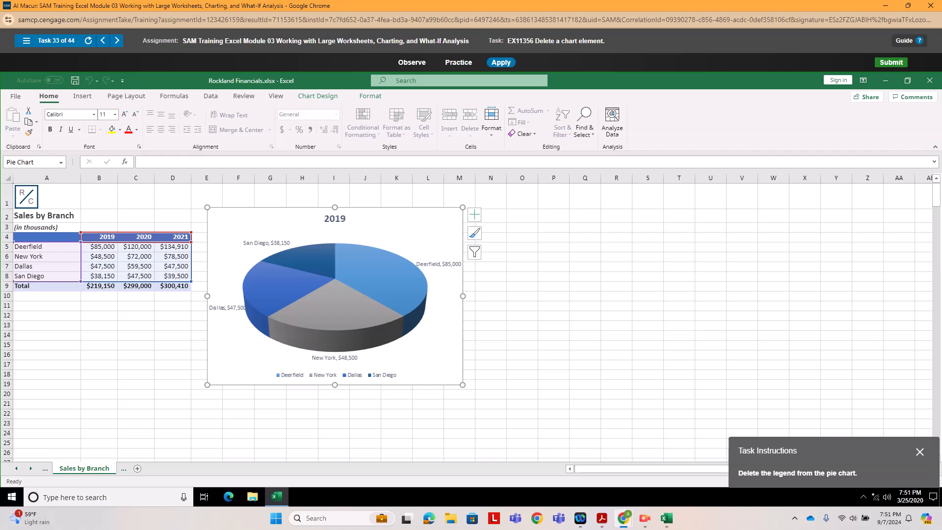
{"action": "left_click", "coordinate": [475, 215]}
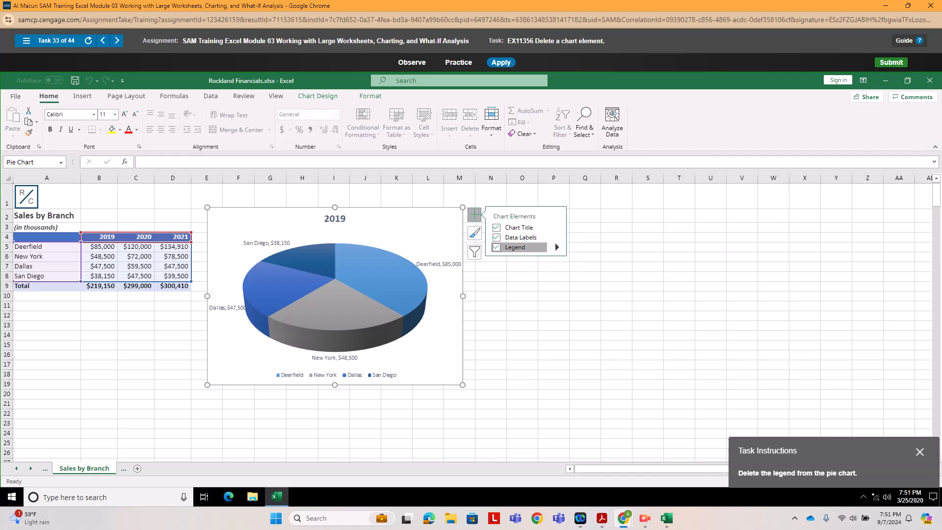
{"action": "left_click", "coordinate": [496, 247]}
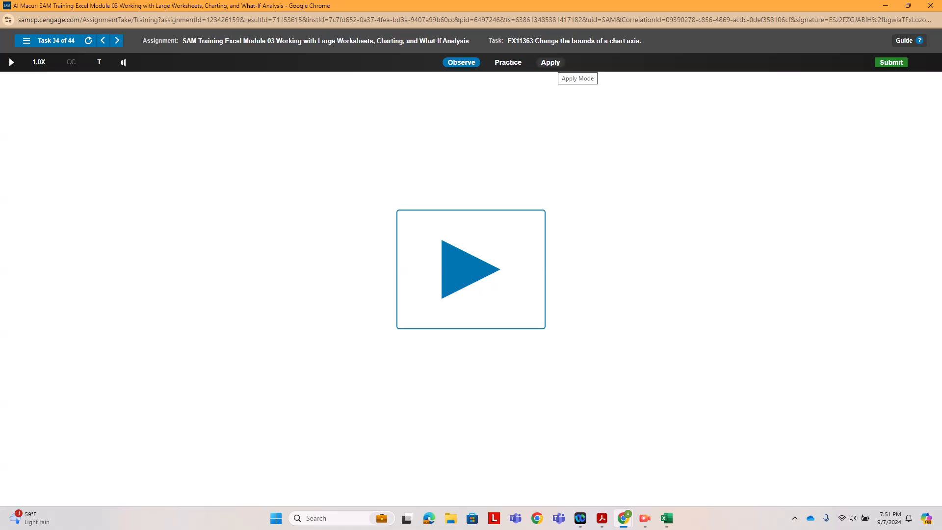
- Open task 34 in Apply mode and set the line chart's vertical axis bounds to 20000 Minimum and 140000 Maximum
{"action": "left_click", "coordinate": [551, 63]}
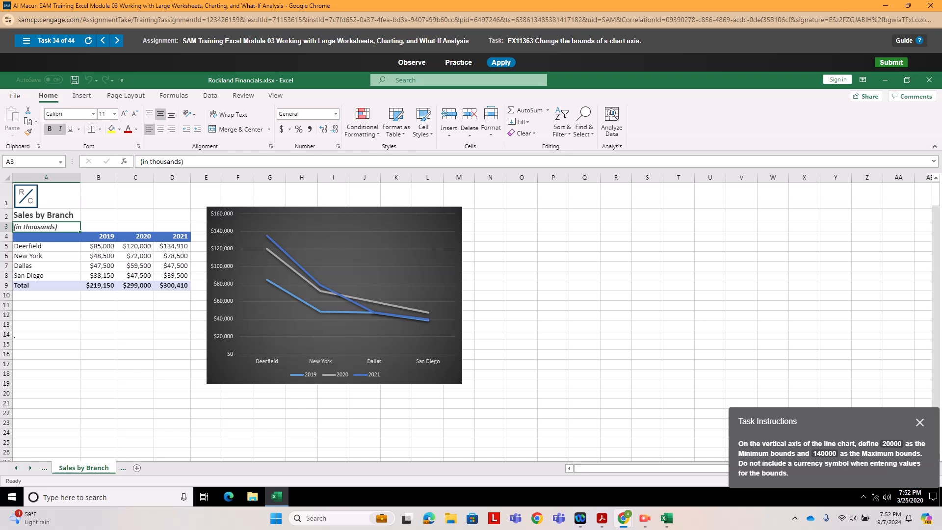
{"action": "right_click", "coordinate": [224, 301]}
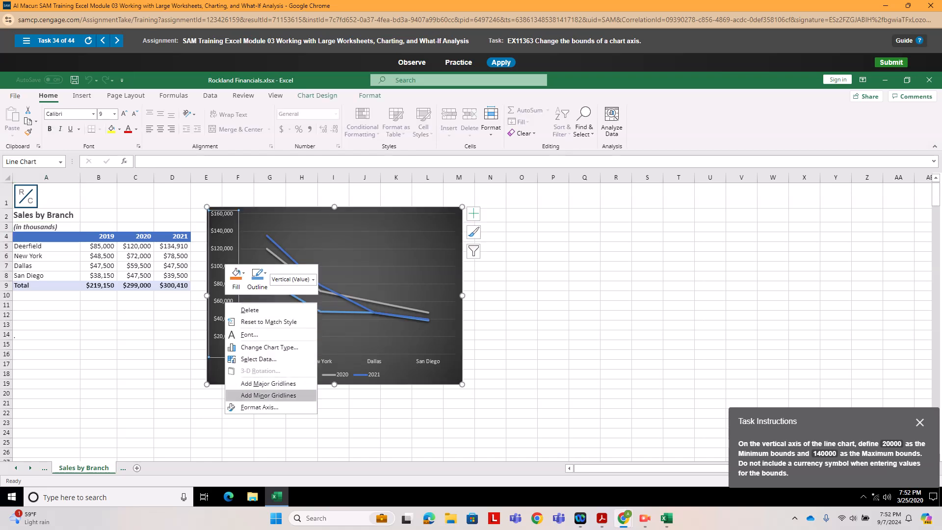
{"action": "left_click", "coordinate": [259, 407]}
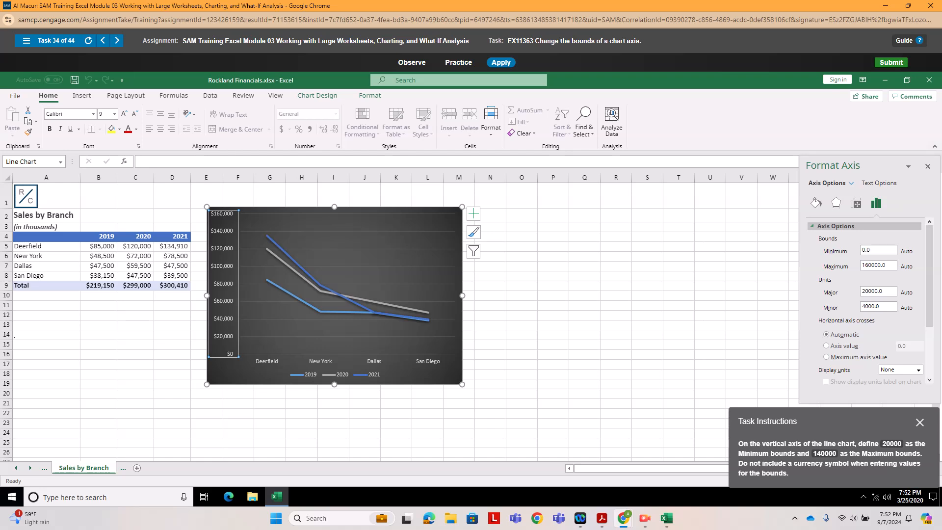
{"action": "double_click", "coordinate": [866, 250]}
{"action": "type", "text": "20000"}
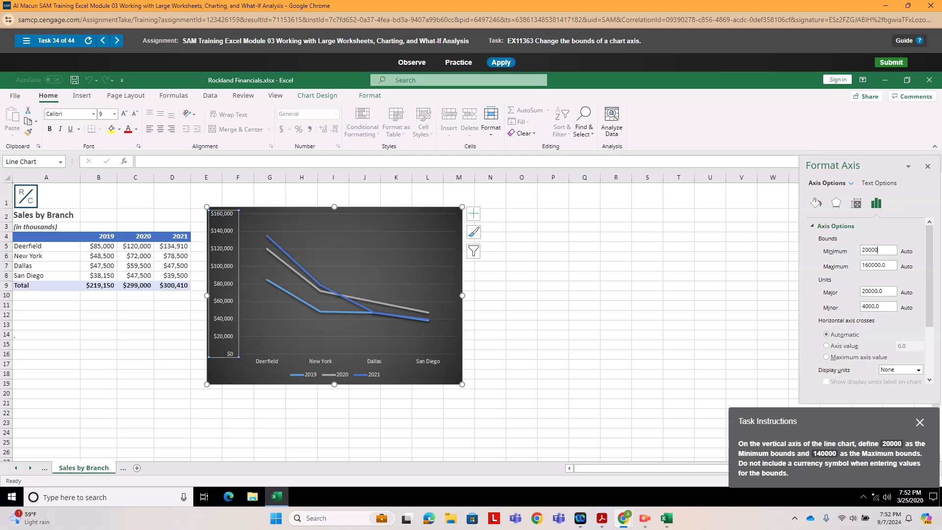
{"action": "key", "text": "Tab"}
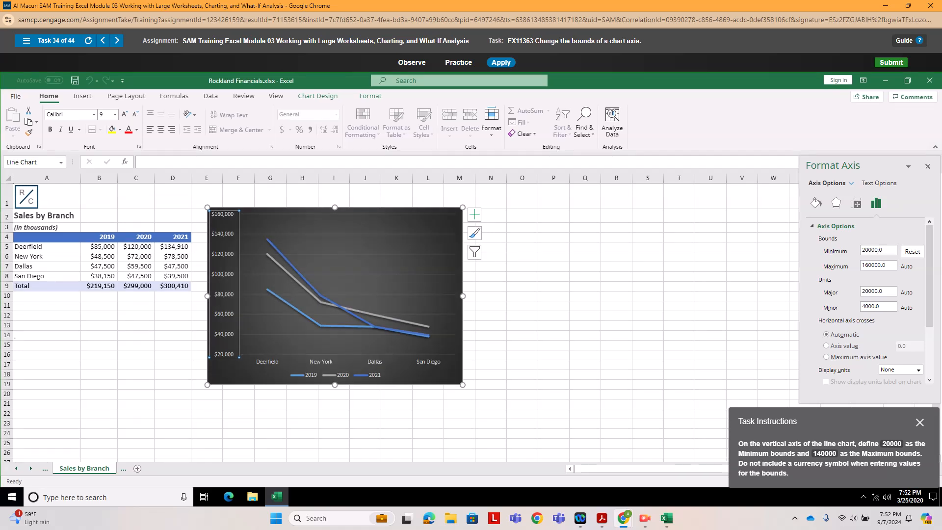
{"action": "double_click", "coordinate": [882, 265]}
{"action": "type", "text": "140000"}
{"action": "key", "text": "Return"}
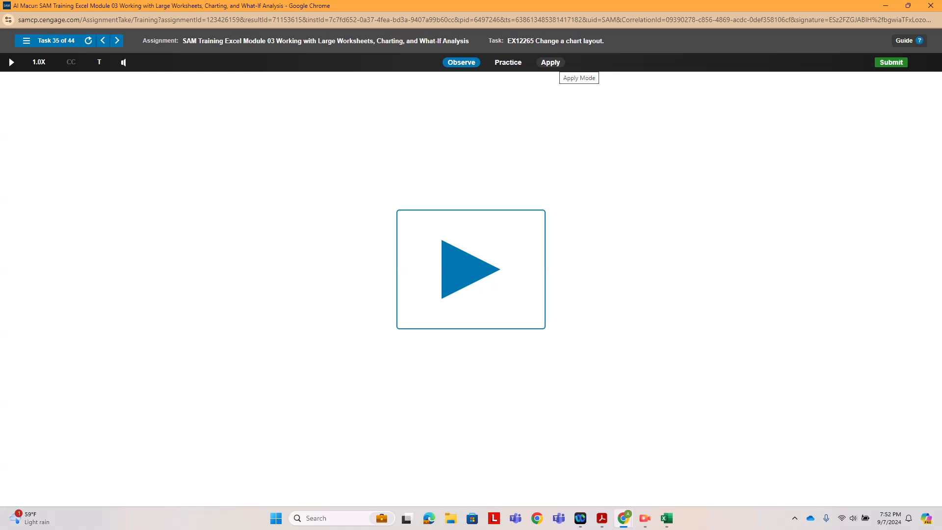
- Open task 35 in Apply mode and change the Column chart's quick layout to Layout 2
{"action": "left_click", "coordinate": [550, 62]}
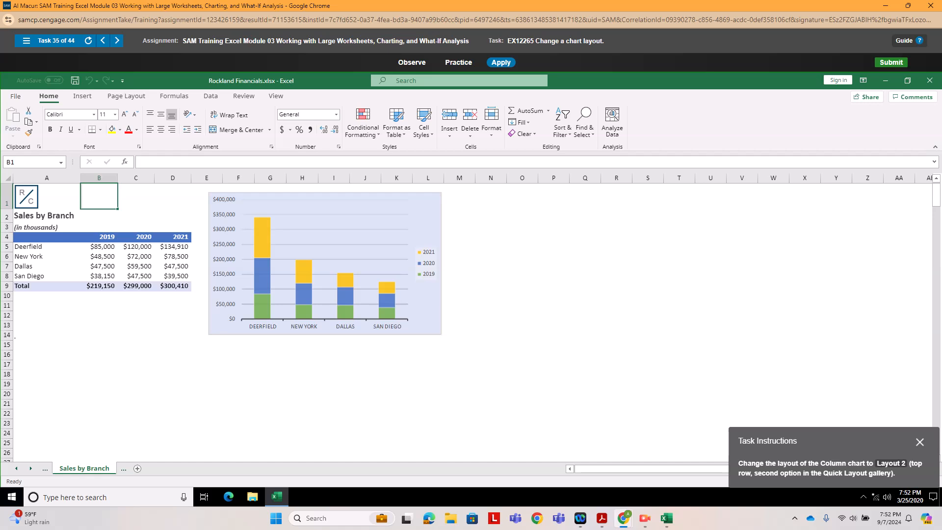
{"action": "double_click", "coordinate": [423, 216]}
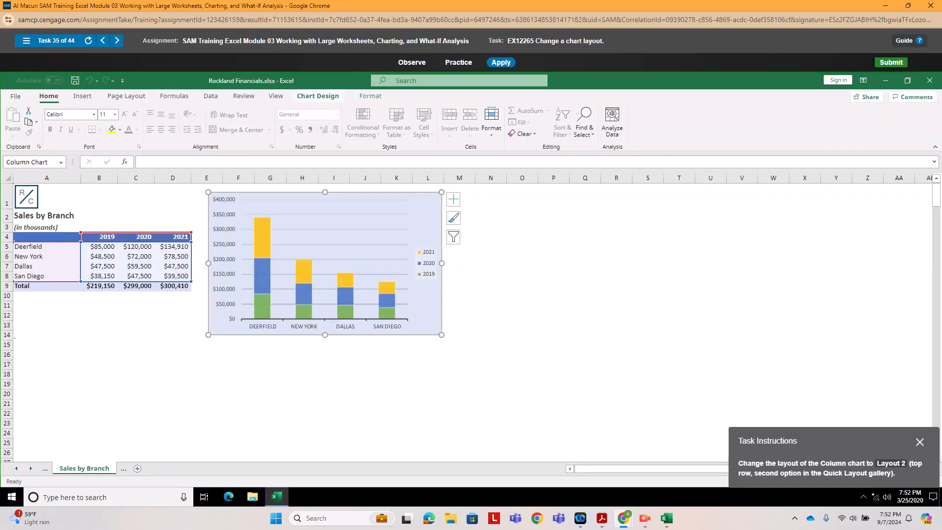
{"action": "left_click", "coordinate": [318, 96]}
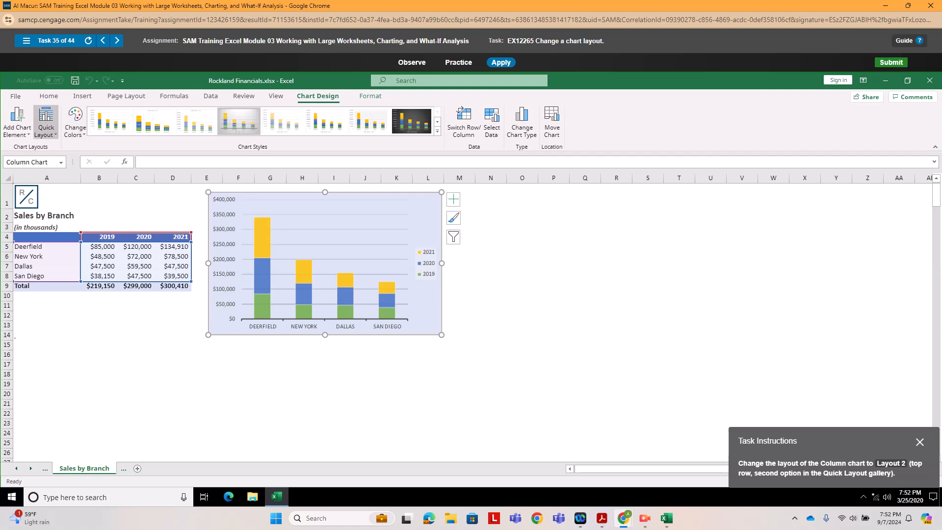
{"action": "left_click", "coordinate": [46, 120]}
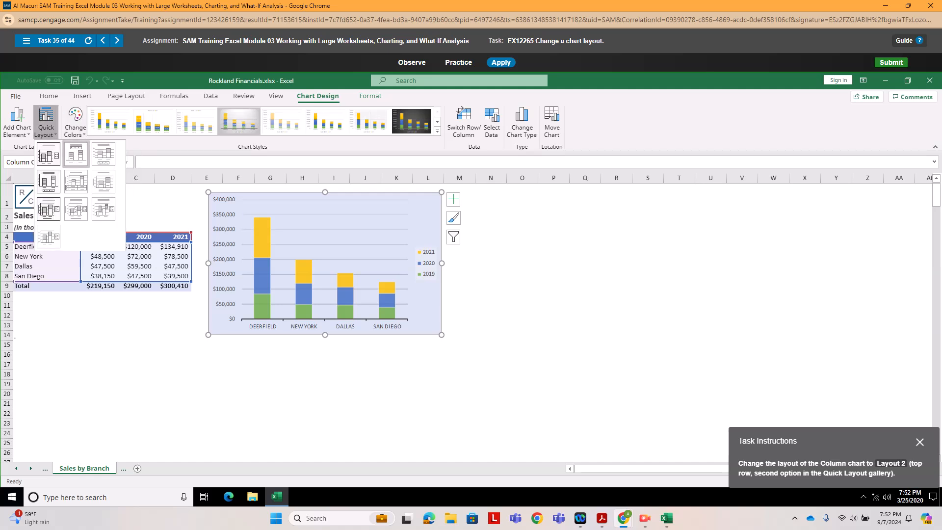
{"action": "left_click", "coordinate": [76, 155]}
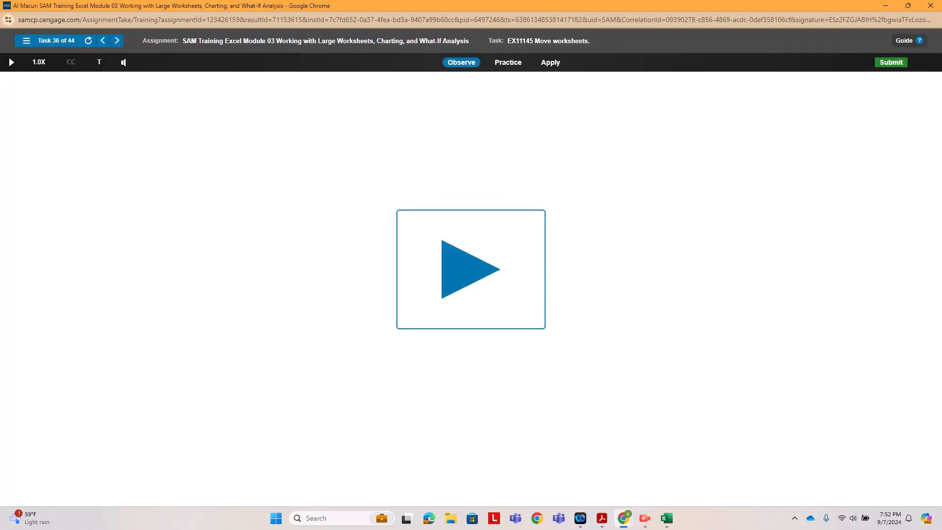
- Open task 36 in Apply mode and move the 3-Year Sales Forecast worksheet to the end of the workbook
{"action": "left_click", "coordinate": [550, 62]}
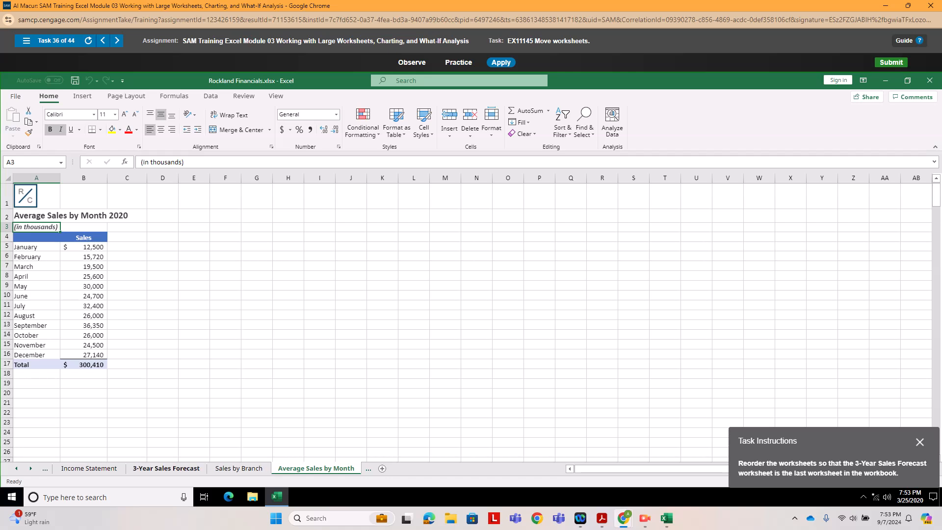
{"action": "left_click", "coordinate": [166, 469]}
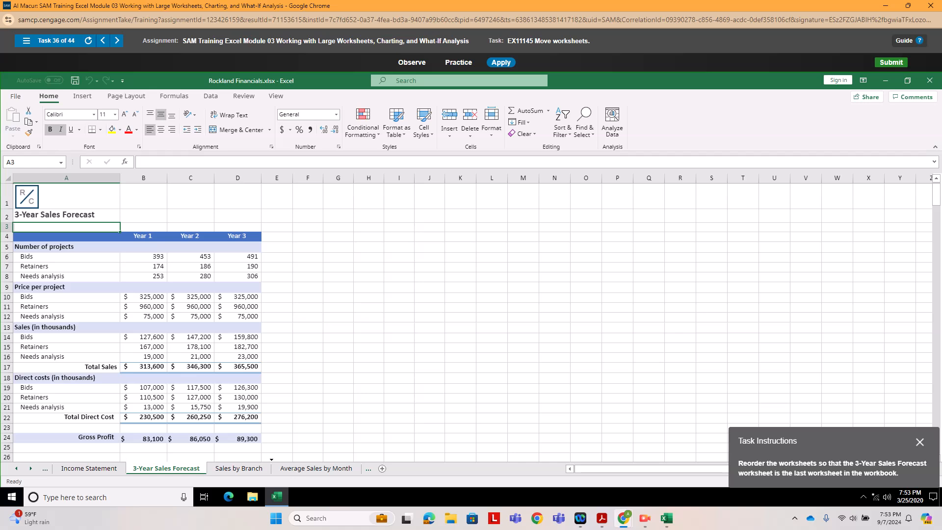
{"action": "left_click_drag", "start_coordinate": [166, 469], "coordinate": [354, 469]}
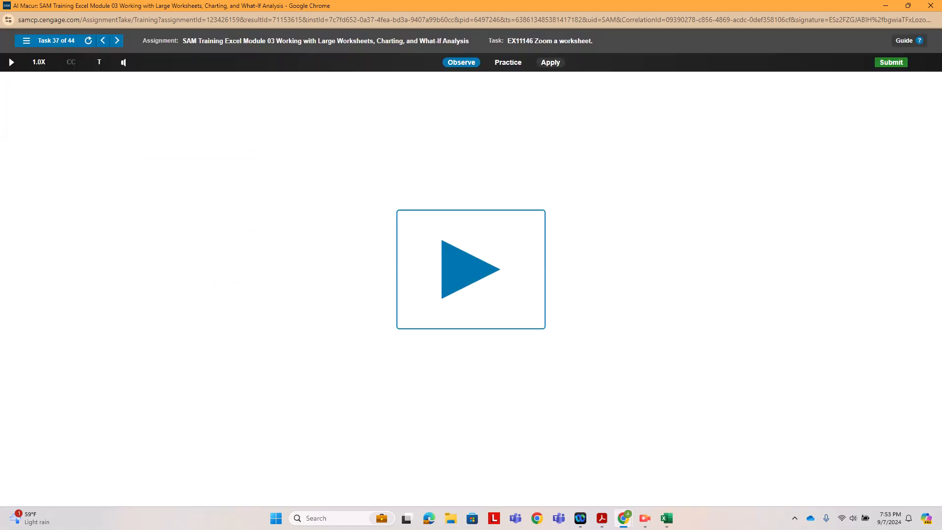
- Open task 37 in Apply mode and set the worksheet's zoom level to 100%
{"action": "left_click", "coordinate": [550, 63]}
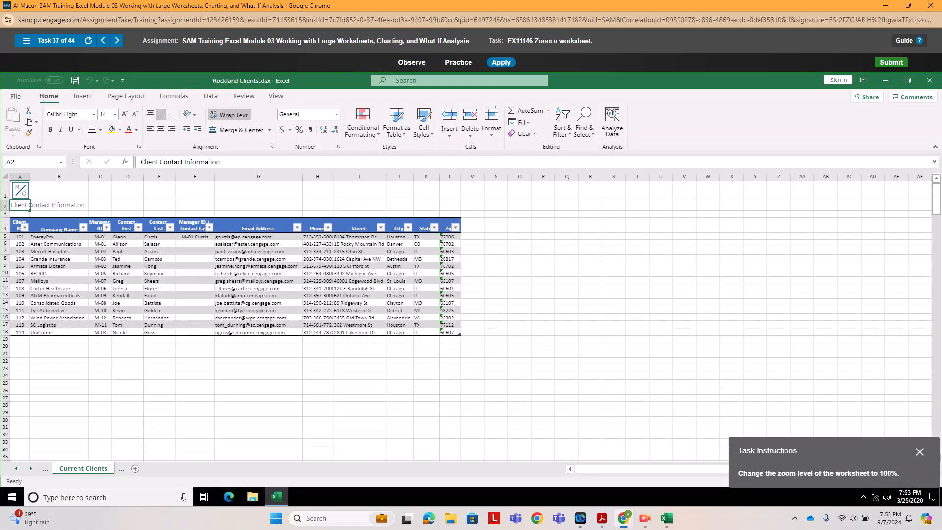
{"action": "left_click", "coordinate": [275, 96]}
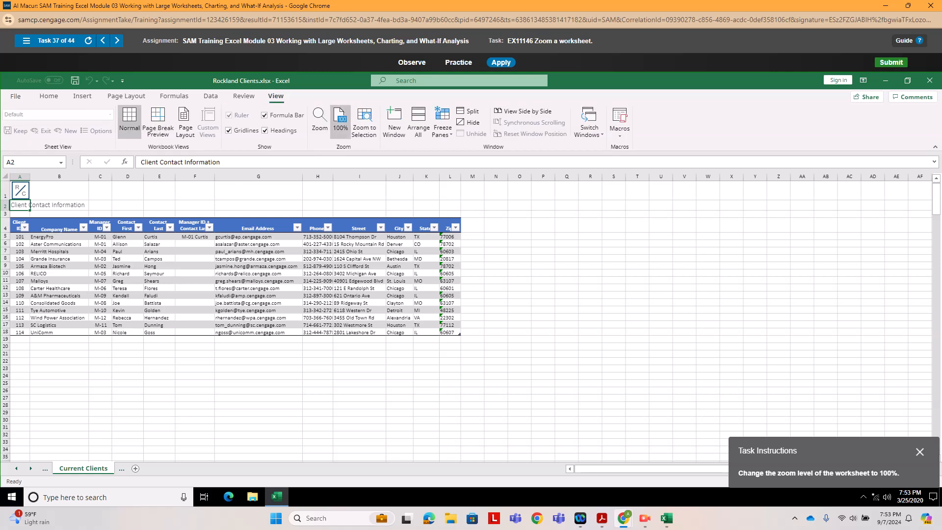
{"action": "left_click", "coordinate": [340, 122]}
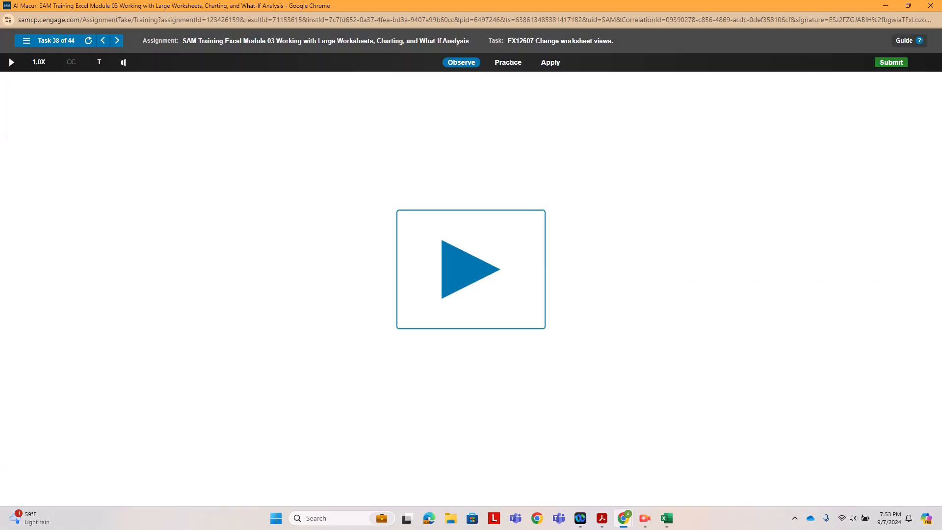
- Open task 38 in Apply mode and switch the Current Clients worksheet to Page Layout view
{"action": "left_click", "coordinate": [550, 62]}
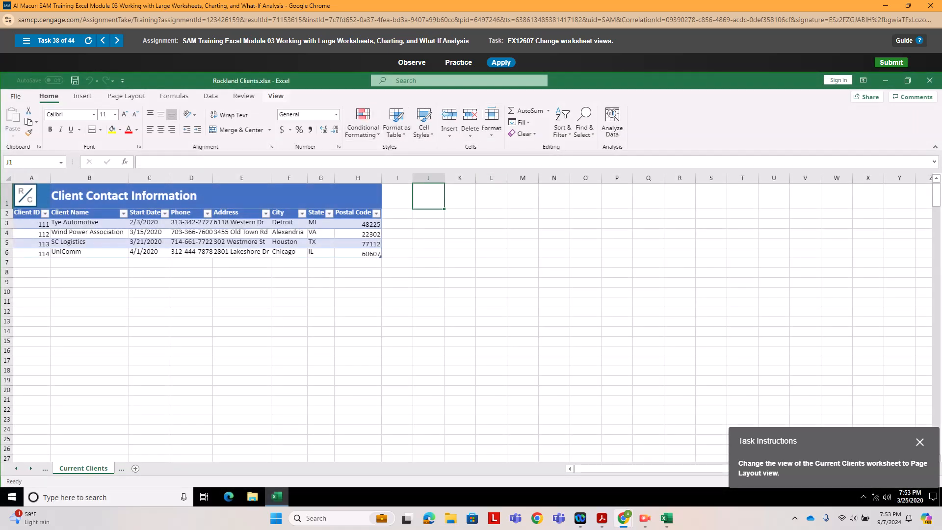
{"action": "left_click", "coordinate": [276, 96]}
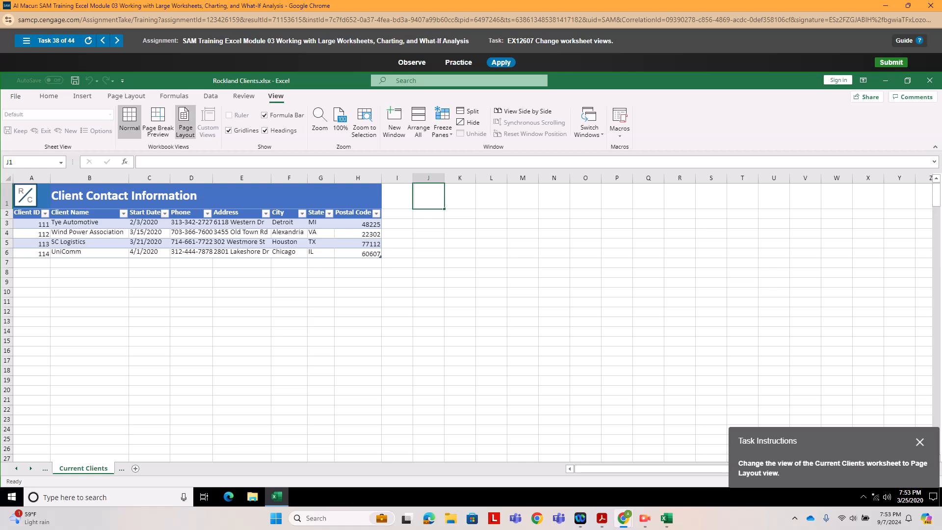
{"action": "left_click", "coordinate": [185, 121]}
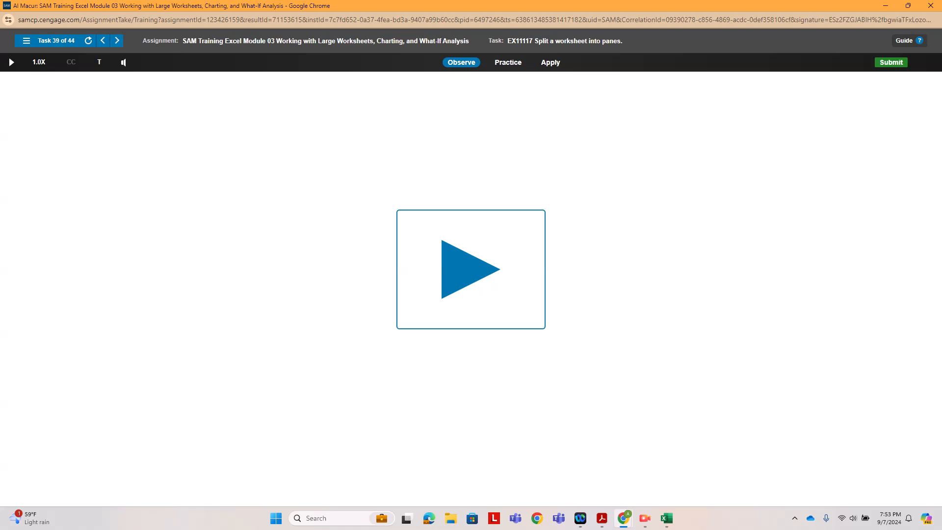
- Open task 39 in Apply mode and split the 3-Year Sales Forecast worksheet into four panes at cell B12
{"action": "left_click", "coordinate": [550, 63]}
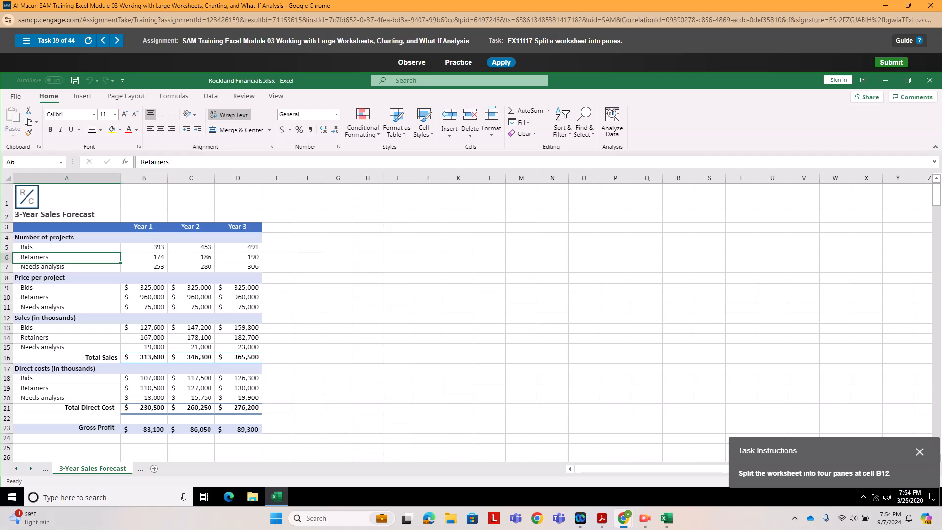
{"action": "left_click", "coordinate": [144, 318]}
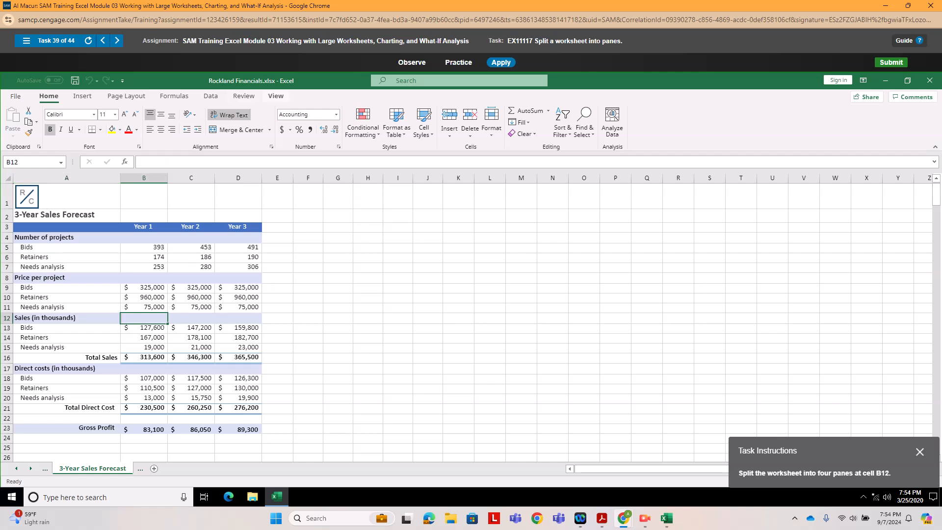
{"action": "left_click", "coordinate": [276, 95]}
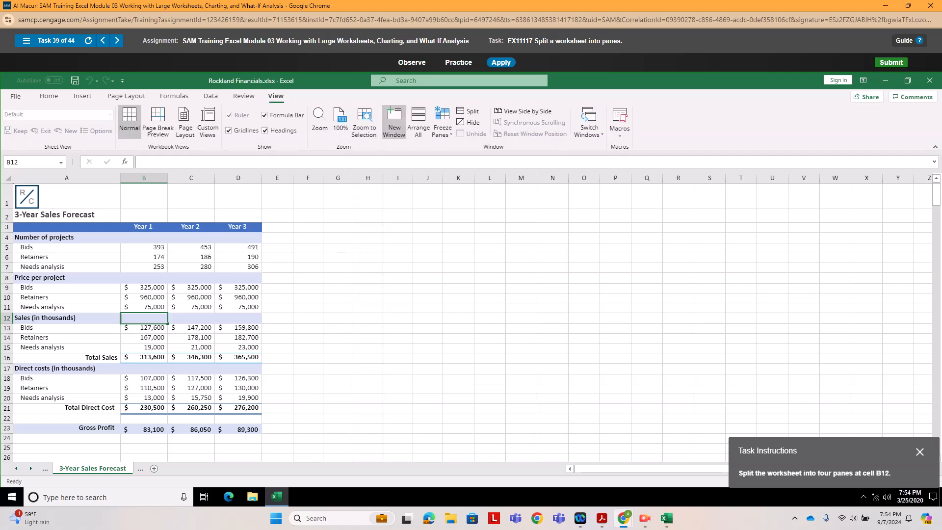
{"action": "left_click", "coordinate": [469, 111]}
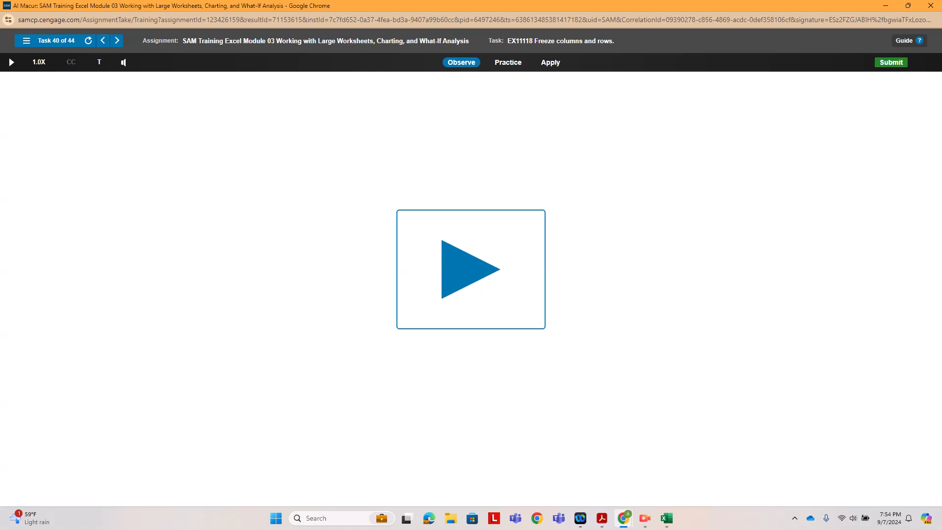
- Open task 40, on freezing columns and rows, in Apply mode
{"action": "left_click", "coordinate": [551, 62]}
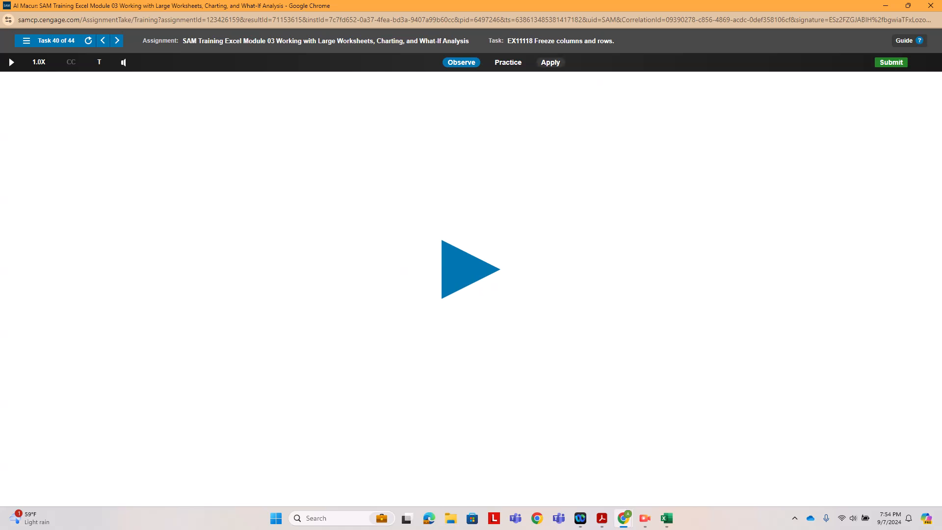
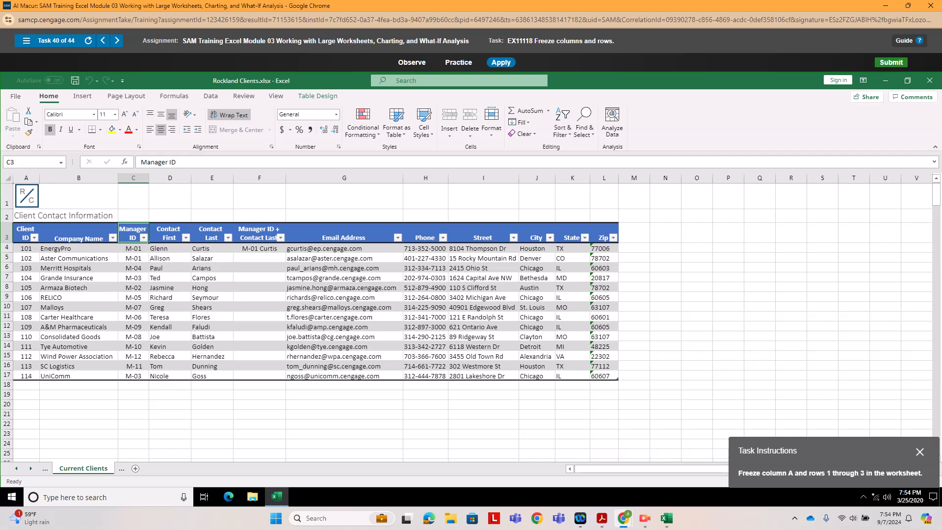
- Try to freeze the panes of the Current Clients worksheet at cell B3
{"action": "left_click", "coordinate": [79, 232]}
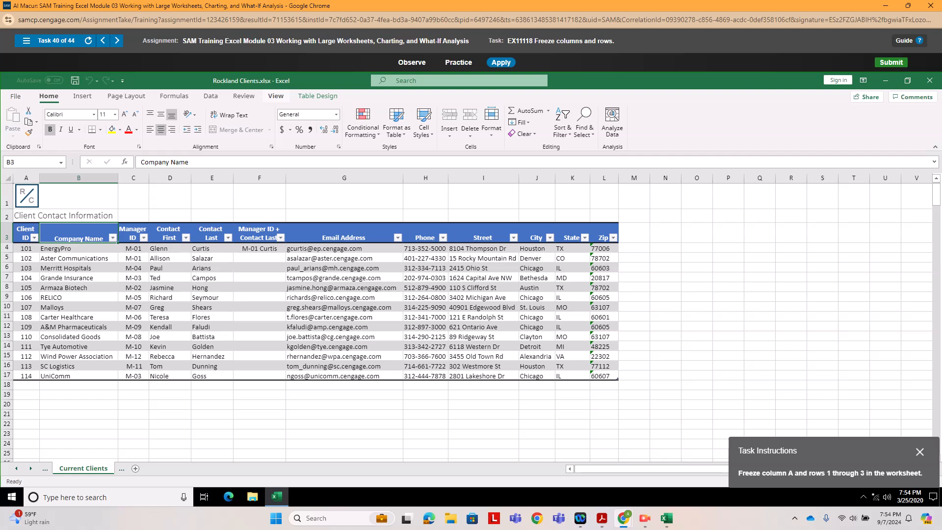
{"action": "left_click", "coordinate": [275, 96]}
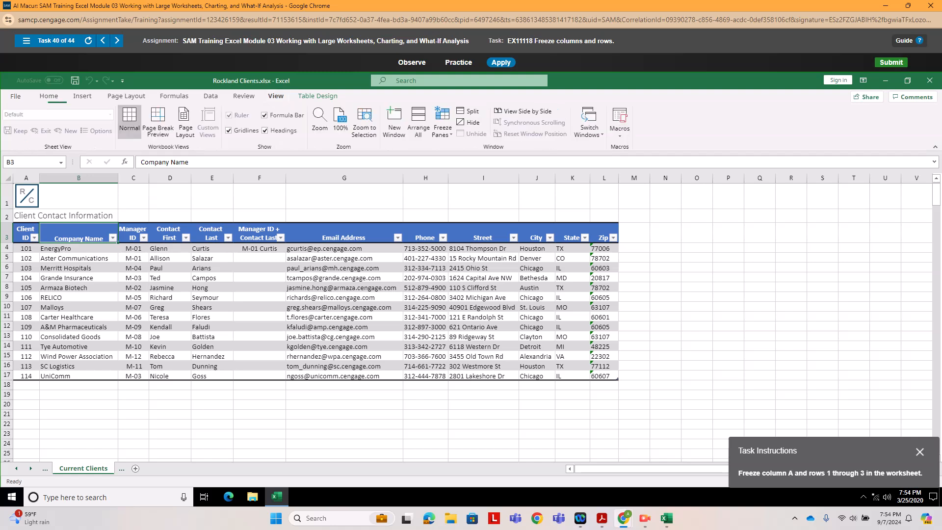
{"action": "left_click", "coordinate": [442, 125]}
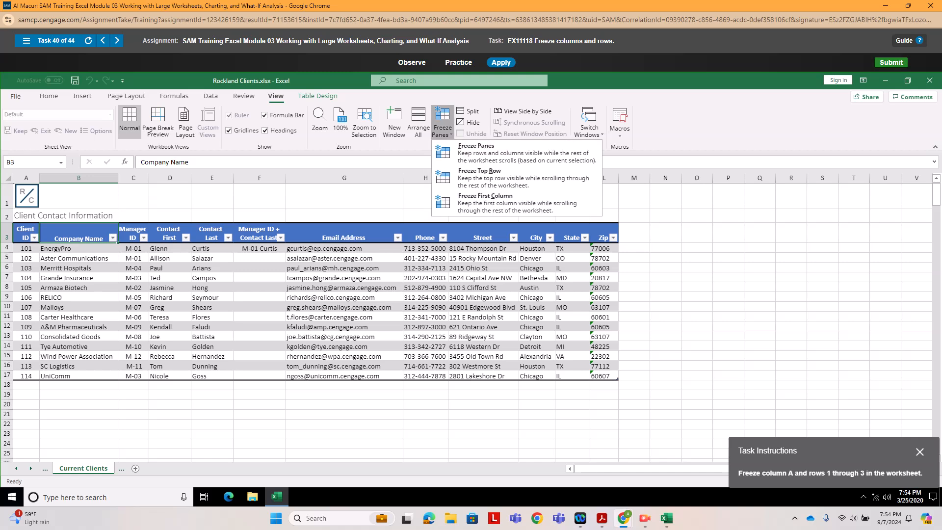
{"action": "left_click", "coordinate": [476, 150]}
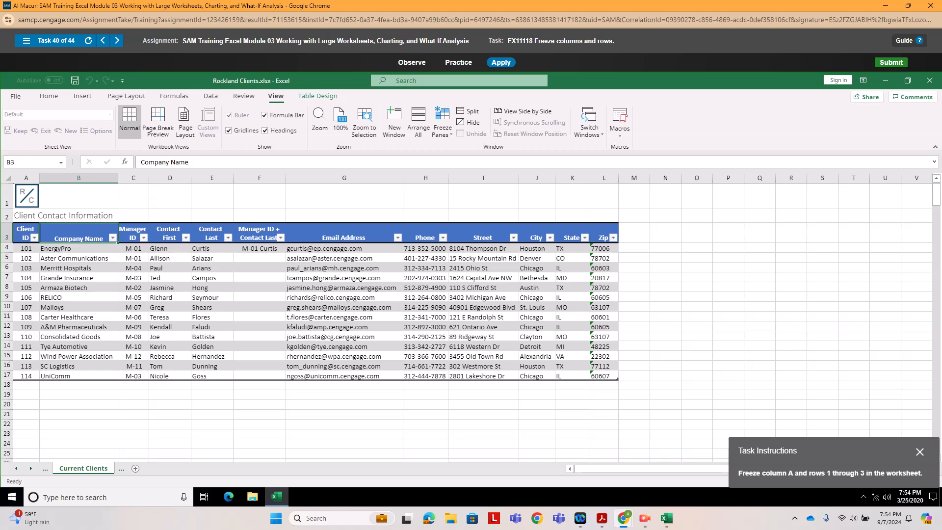
- Freeze column A and rows 1 through 3 of the Current Clients worksheet, using cell B4 as the freeze point
{"action": "left_click", "coordinate": [78, 248]}
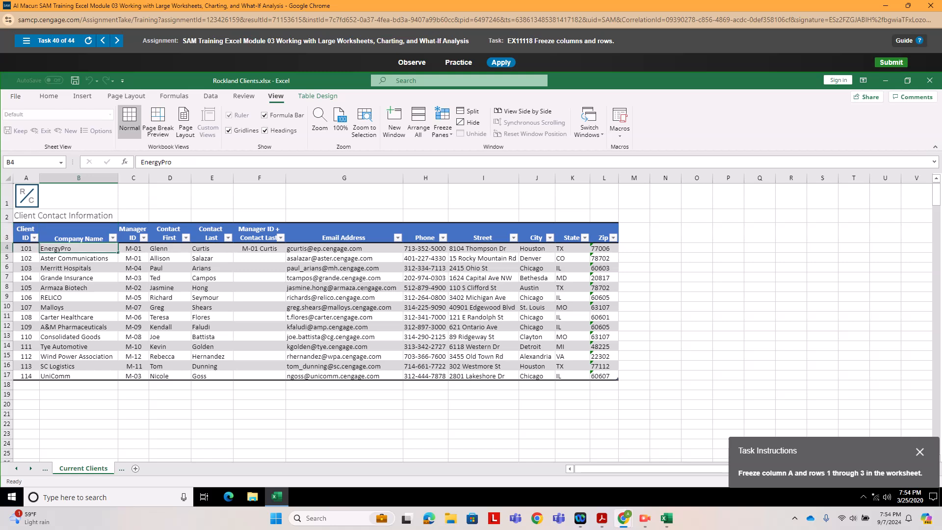
{"action": "left_click", "coordinate": [442, 123]}
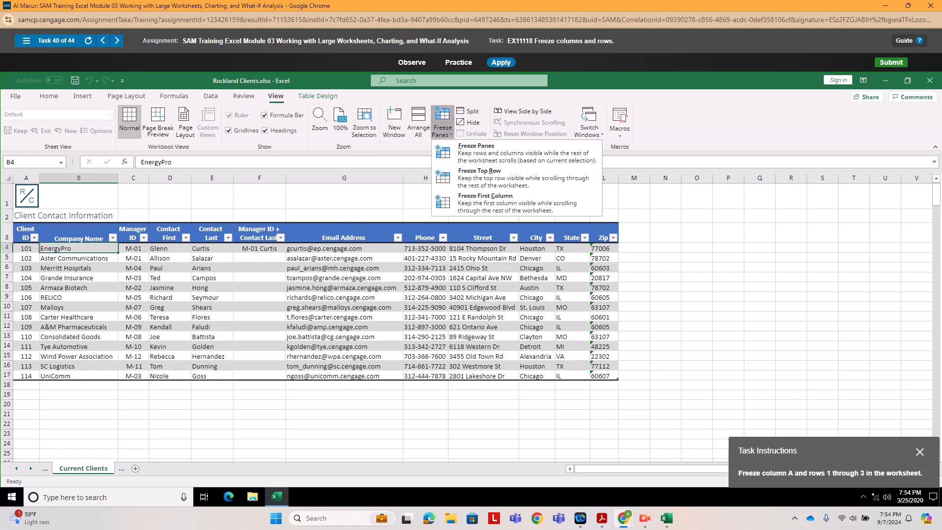
{"action": "left_click", "coordinate": [476, 150]}
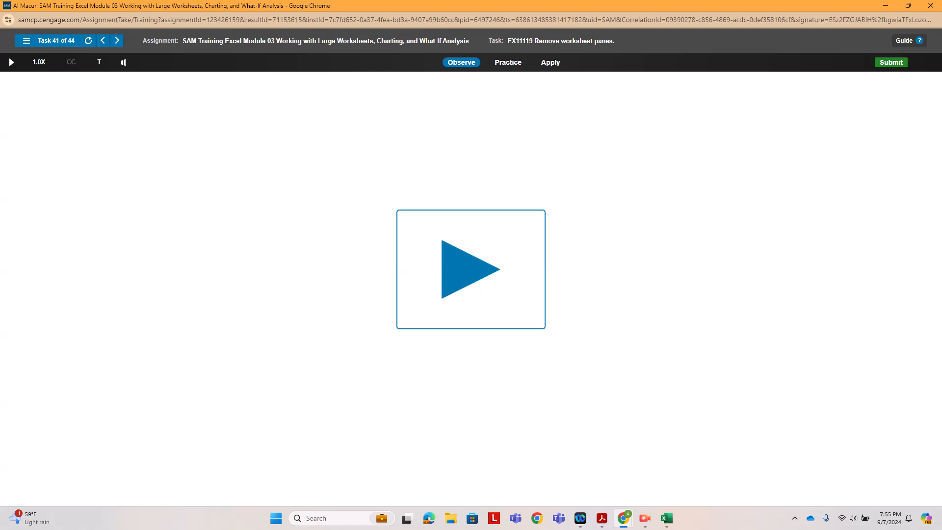
- Open task 41, on removing worksheet panes, in Apply mode
{"action": "left_click", "coordinate": [27, 41]}
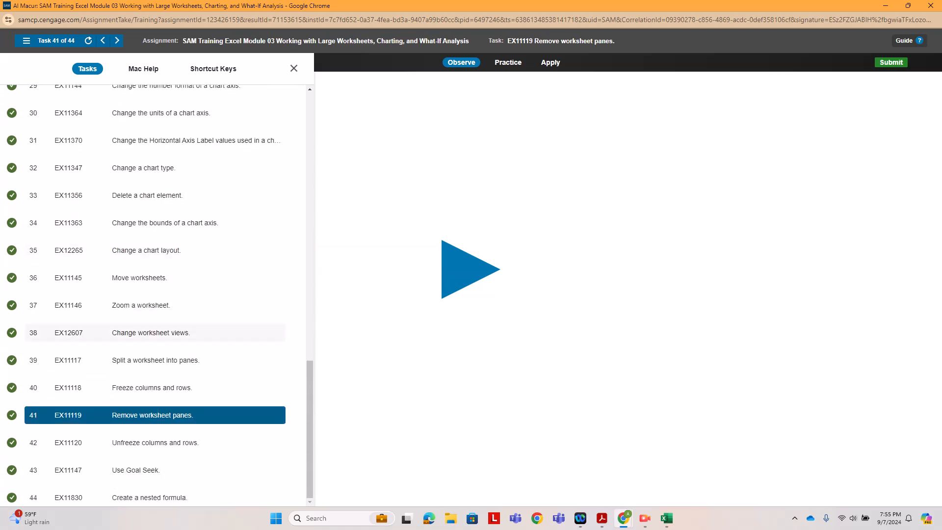
{"action": "left_click", "coordinate": [14, 415]}
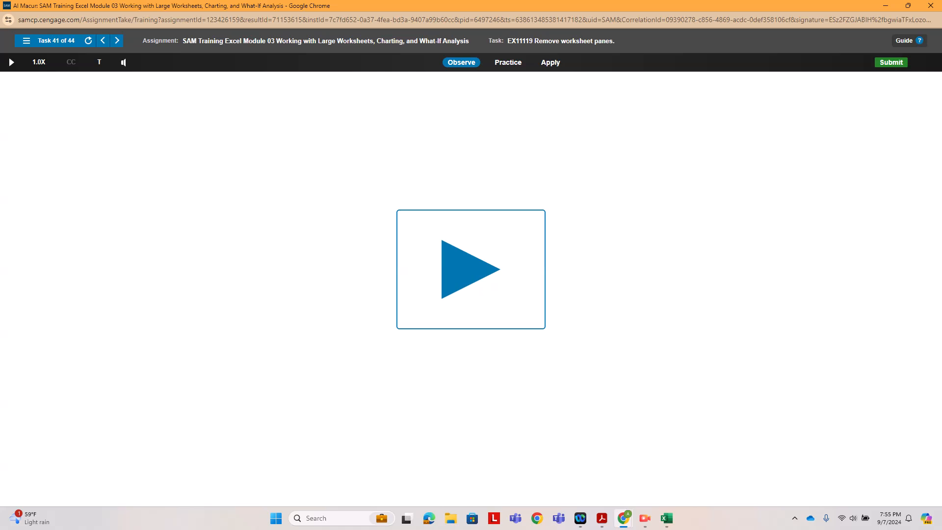
{"action": "left_click", "coordinate": [11, 62]}
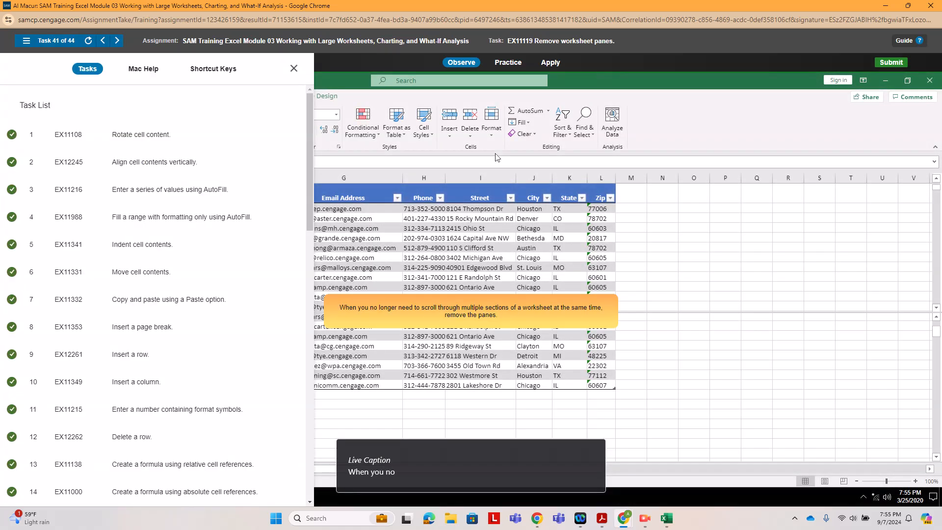
{"action": "left_click", "coordinate": [550, 62]}
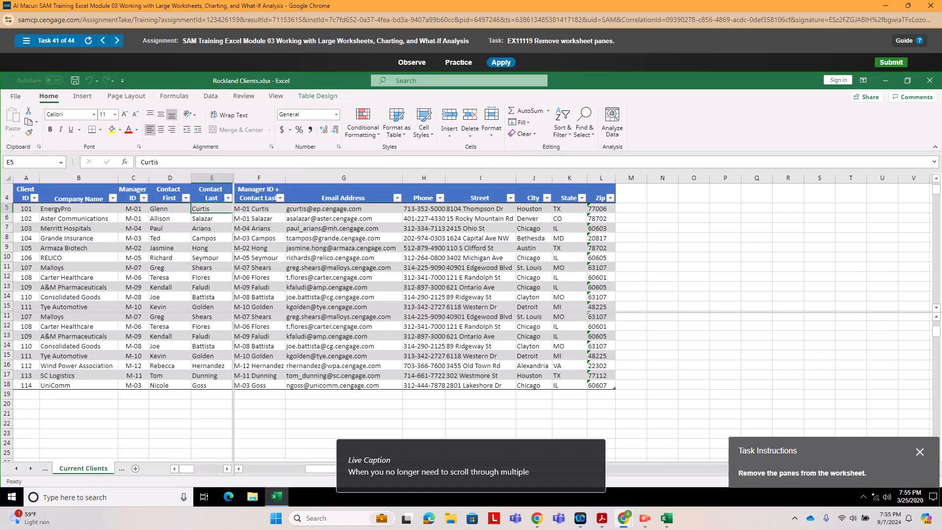
- Return to task 40, on freezing columns and rows, and open it in Apply mode
{"action": "left_click", "coordinate": [56, 41]}
{"action": "scroll", "coordinate": [155, 295], "scroll_direction": "down", "scroll_amount": 10}
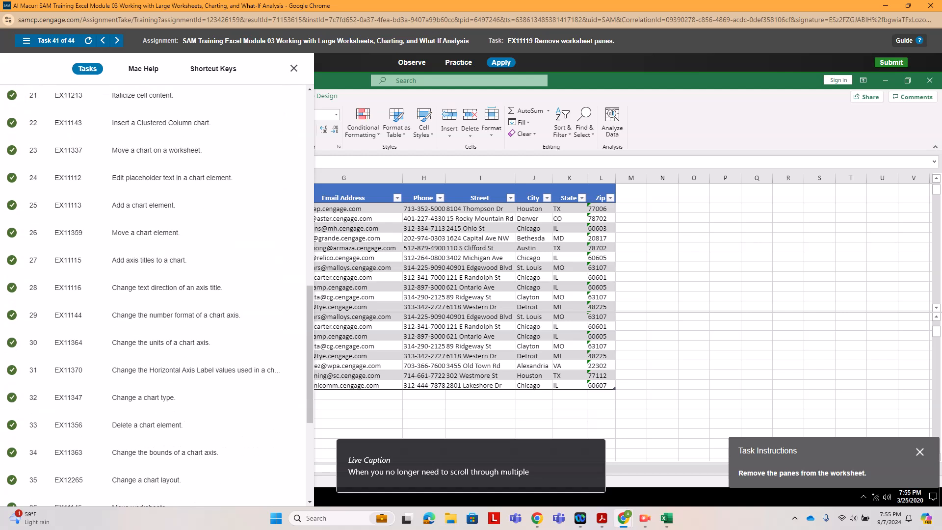
{"action": "scroll", "coordinate": [155, 305], "scroll_direction": "down", "scroll_amount": 3}
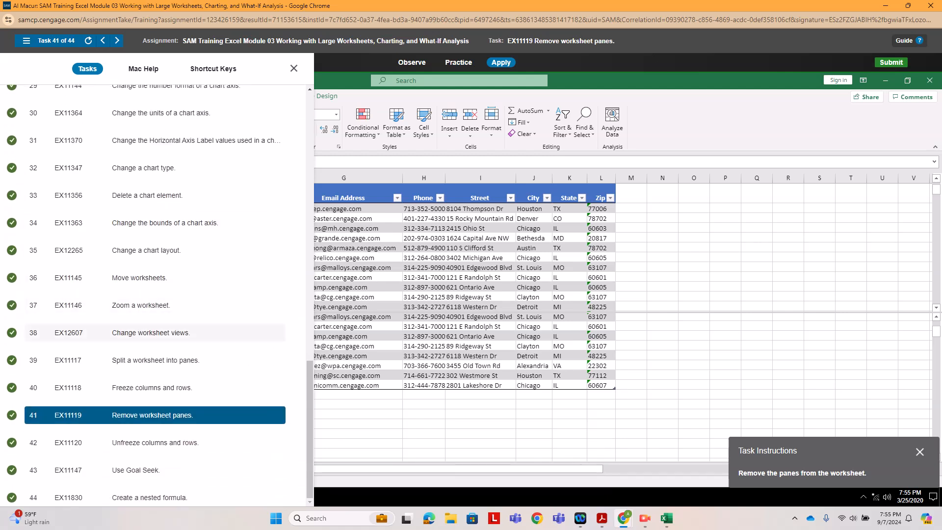
{"action": "left_click", "coordinate": [152, 388]}
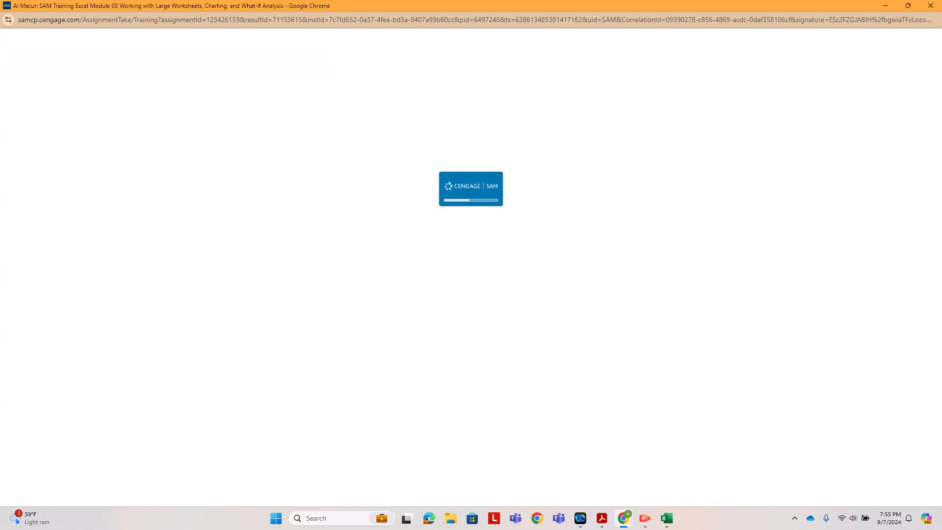
{"action": "left_click", "coordinate": [551, 63]}
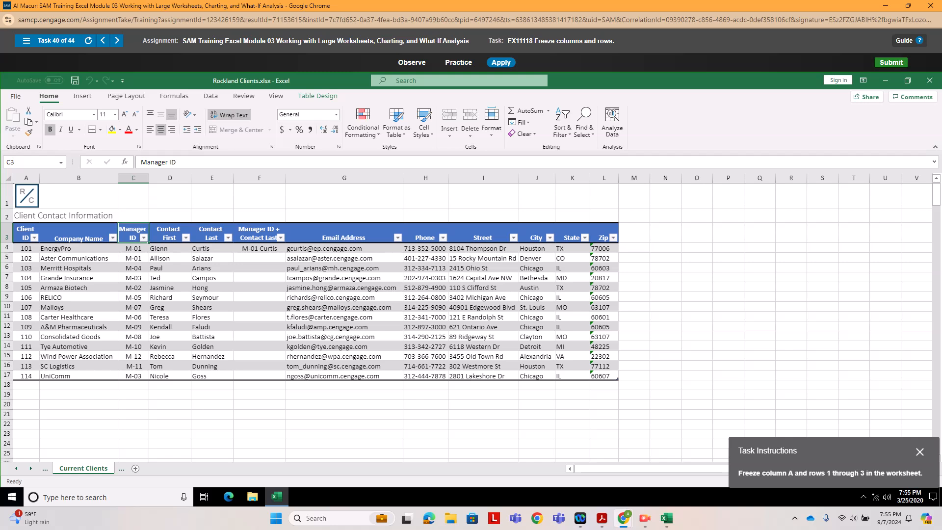
- Freeze the Current Clients panes at cell B4 again, covering column A and rows 1 through 3
{"action": "left_click", "coordinate": [78, 249]}
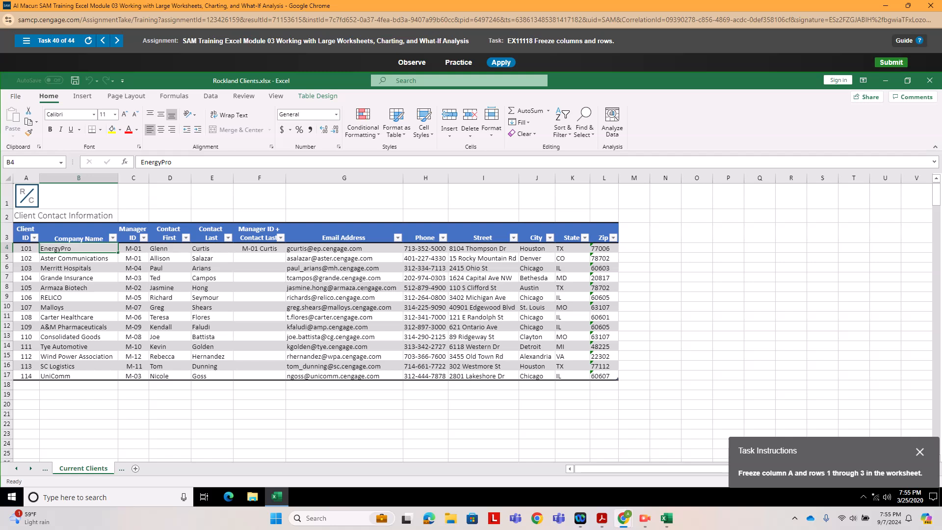
{"action": "left_click", "coordinate": [275, 96]}
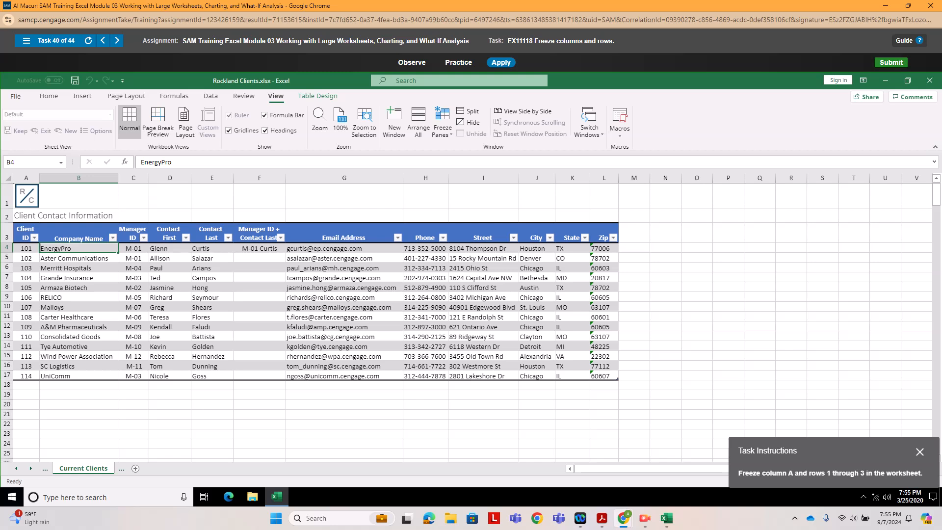
{"action": "left_click", "coordinate": [468, 112]}
{"action": "left_click", "coordinate": [442, 122]}
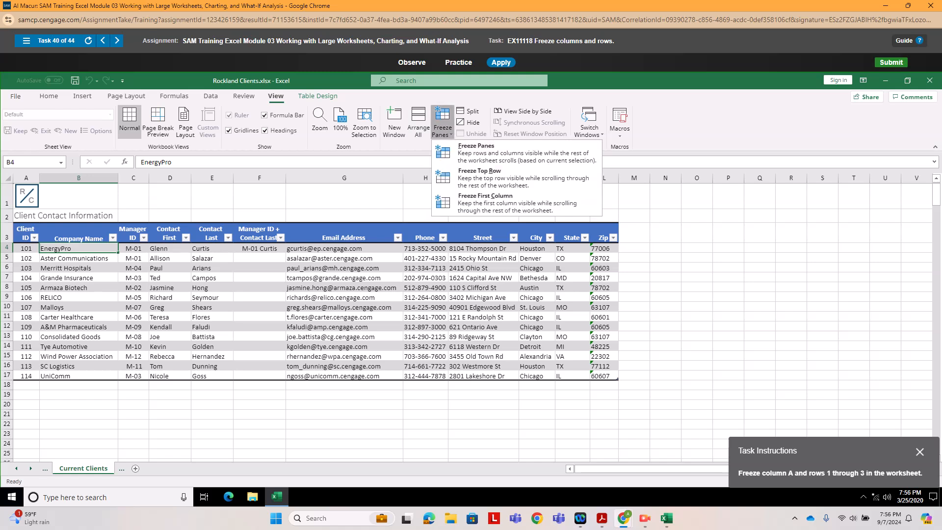
{"action": "left_click", "coordinate": [474, 152]}
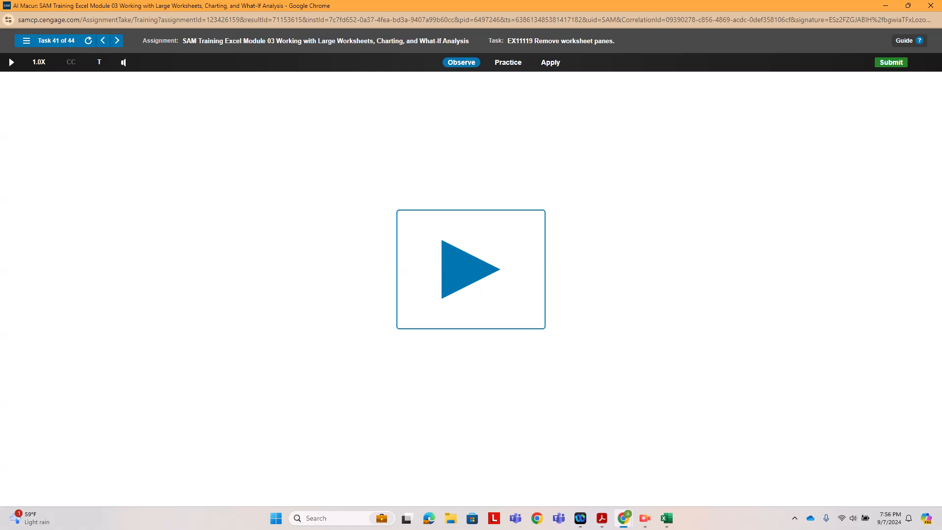
- Open task 41 in Apply mode and remove the split panes from the Current Clients worksheet
{"action": "left_click", "coordinate": [550, 62]}
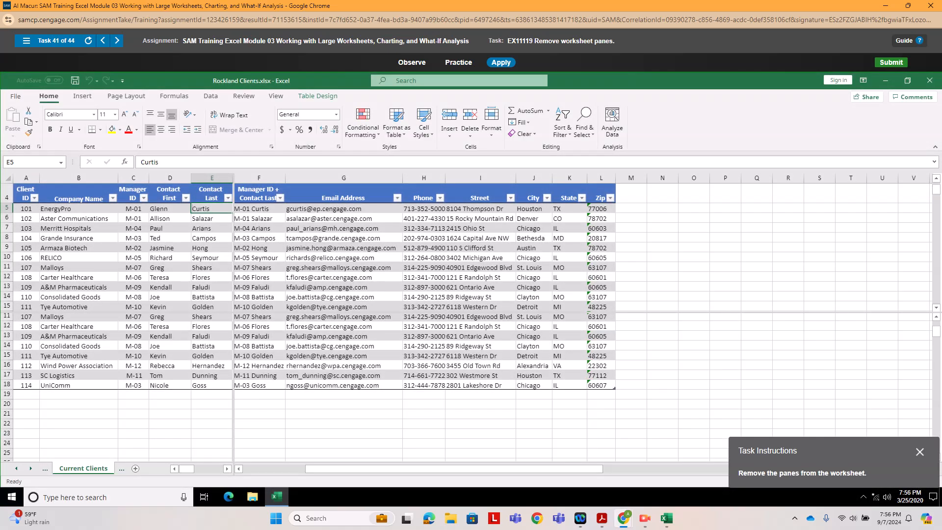
{"action": "left_click", "coordinate": [275, 96]}
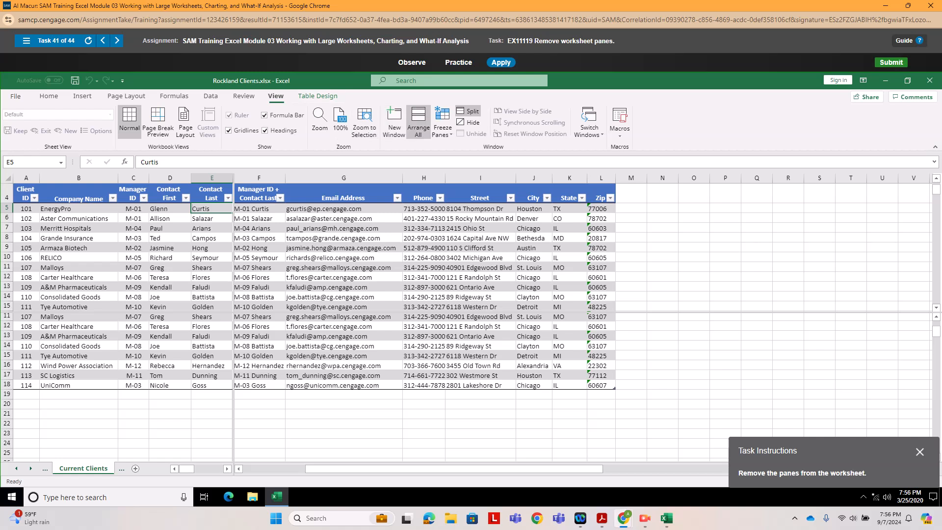
{"action": "left_click", "coordinate": [442, 125]}
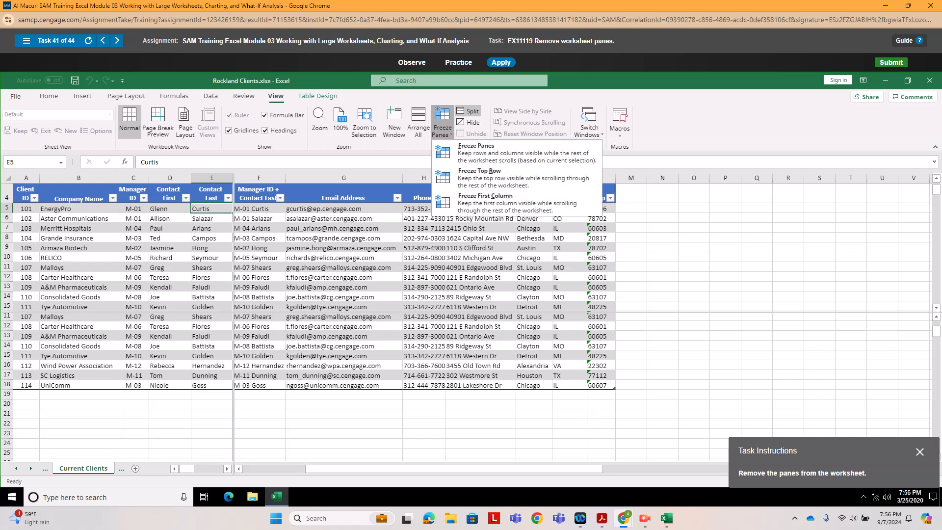
{"action": "left_click", "coordinate": [468, 111]}
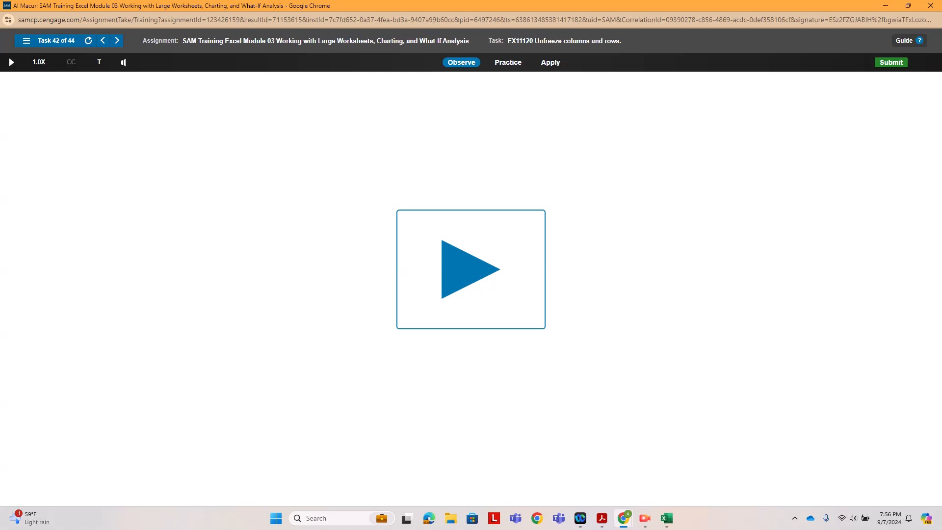
- Reopen task 41 from the task list in Apply mode and turn off the worksheet split again
{"action": "left_click", "coordinate": [27, 41]}
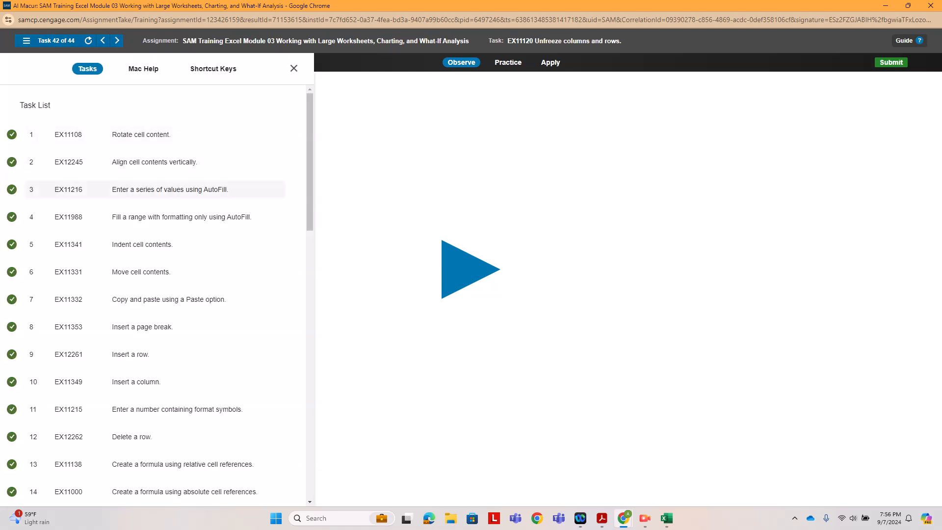
{"action": "scroll", "coordinate": [196, 235], "scroll_direction": "down", "scroll_amount": 7}
{"action": "scroll", "coordinate": [196, 236], "scroll_direction": "down", "scroll_amount": 10}
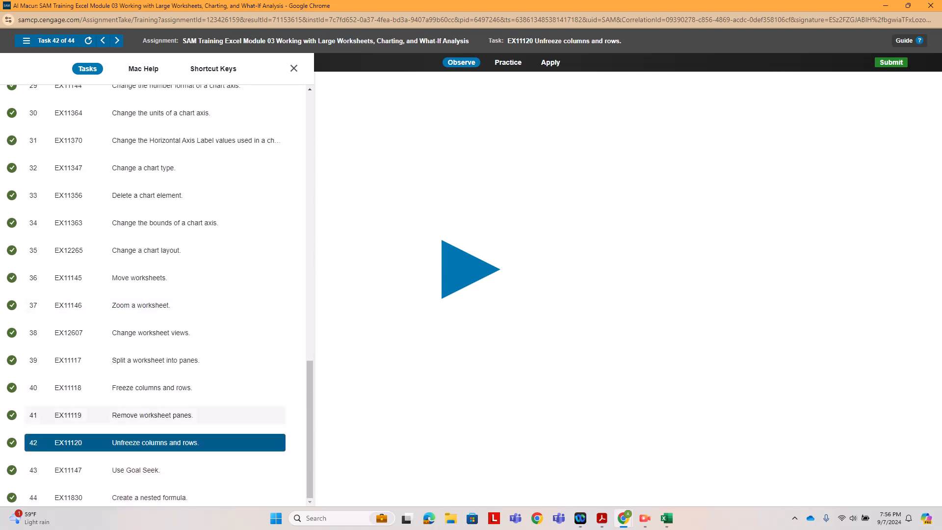
{"action": "left_click", "coordinate": [34, 415]}
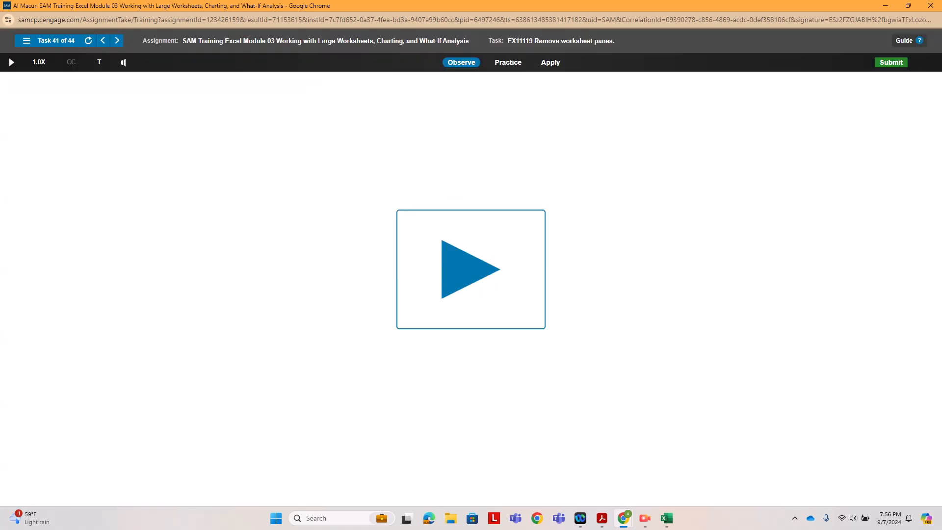
{"action": "left_click", "coordinate": [550, 62]}
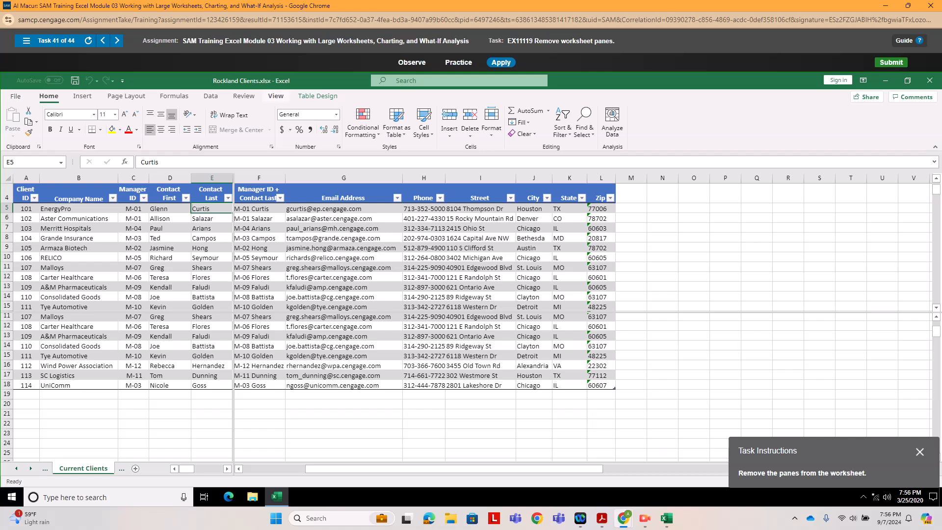
{"action": "left_click", "coordinate": [276, 96]}
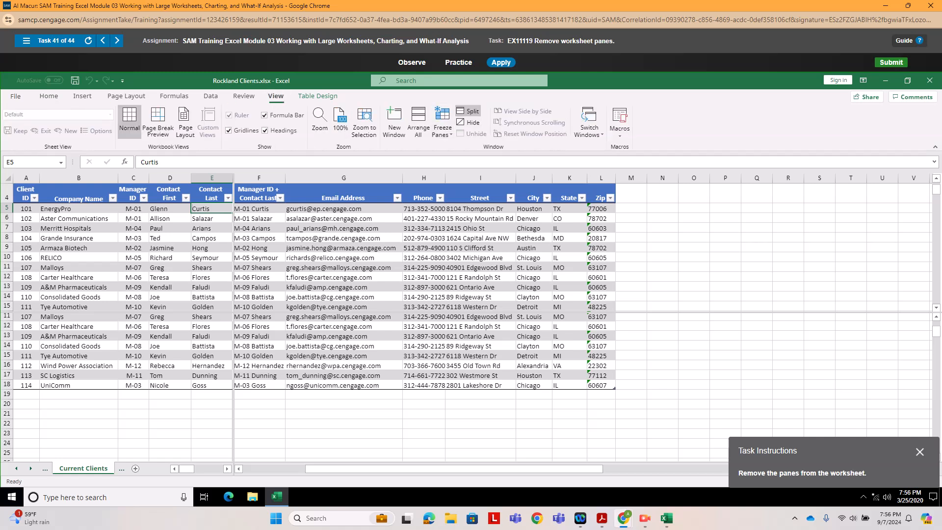
{"action": "left_click", "coordinate": [468, 112]}
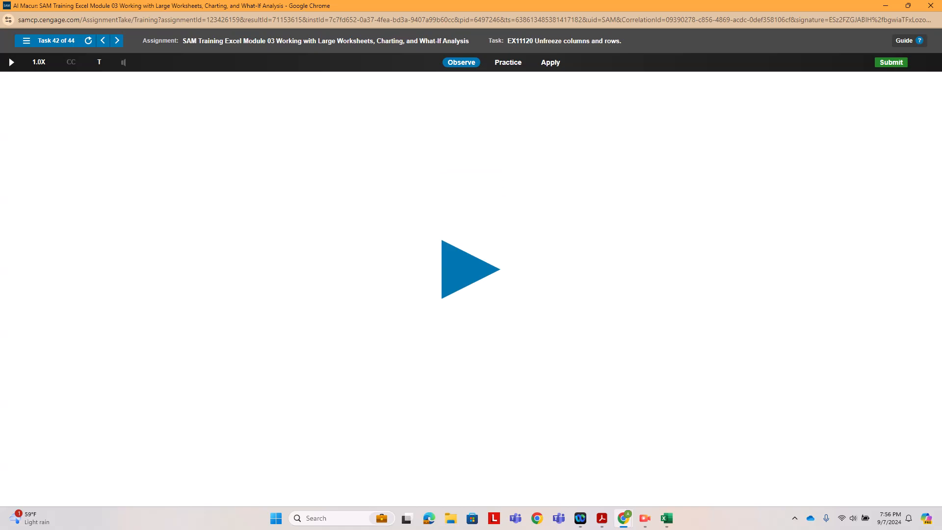
- Open task 42 in Apply mode and unfreeze the rows and columns of the Current Clients worksheet
{"action": "left_click", "coordinate": [549, 63]}
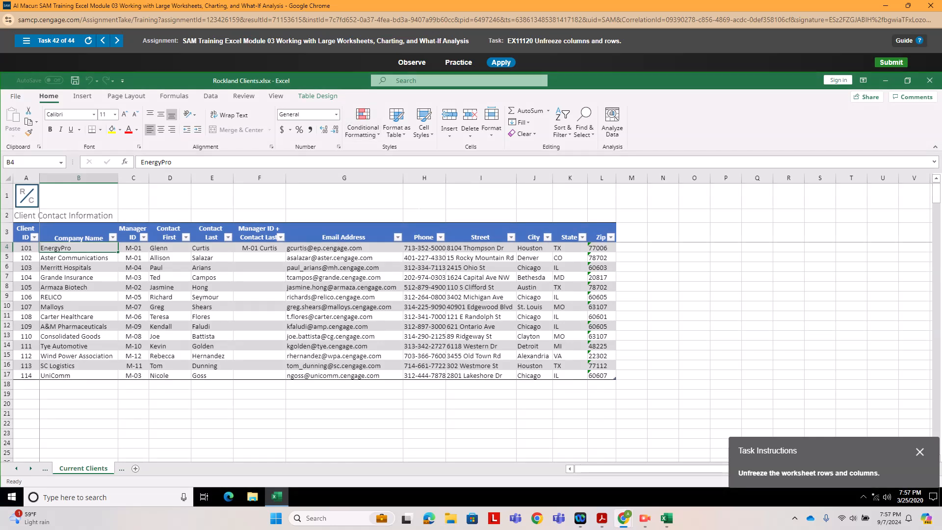
{"action": "left_click", "coordinate": [276, 96]}
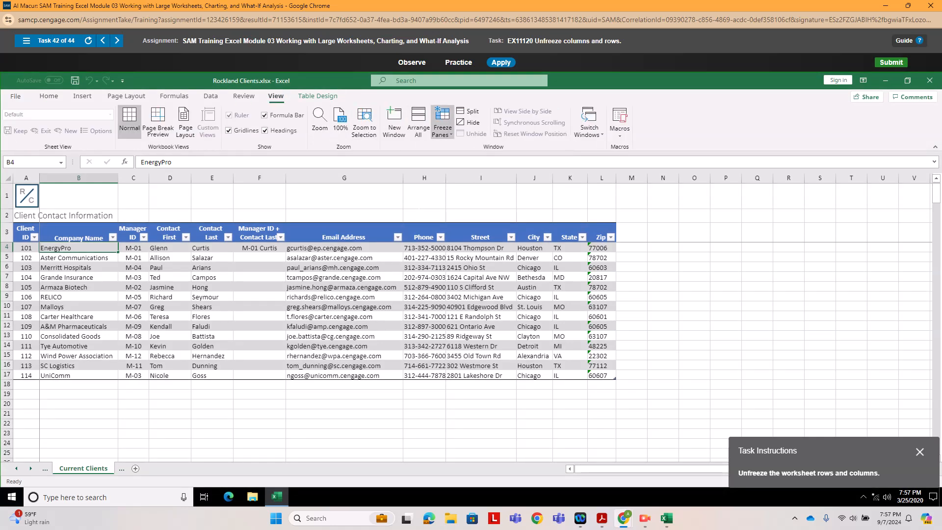
{"action": "left_click", "coordinate": [443, 123]}
{"action": "left_click", "coordinate": [490, 152]}
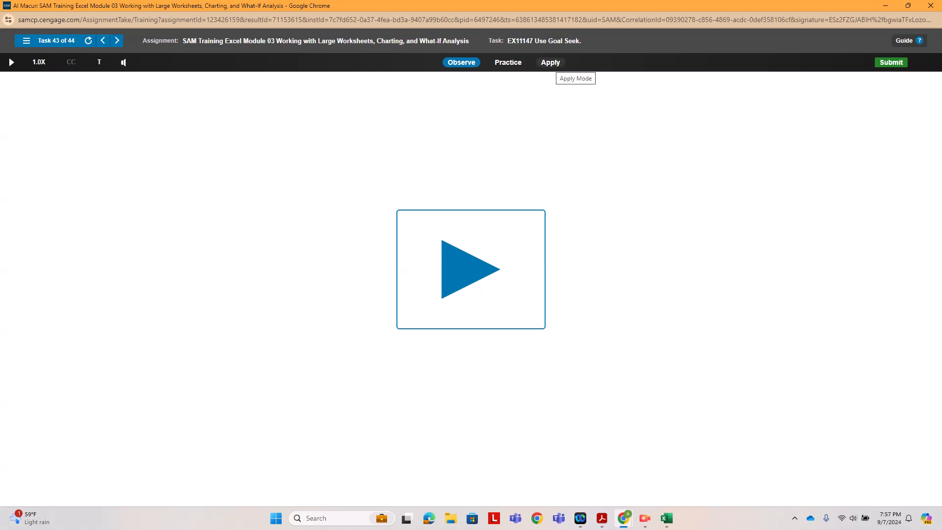
- Open task 43 in Apply mode and use Goal Seek to set cell B20 to 1000 by changing cell B5, accepting the solution
{"action": "left_click", "coordinate": [550, 63]}
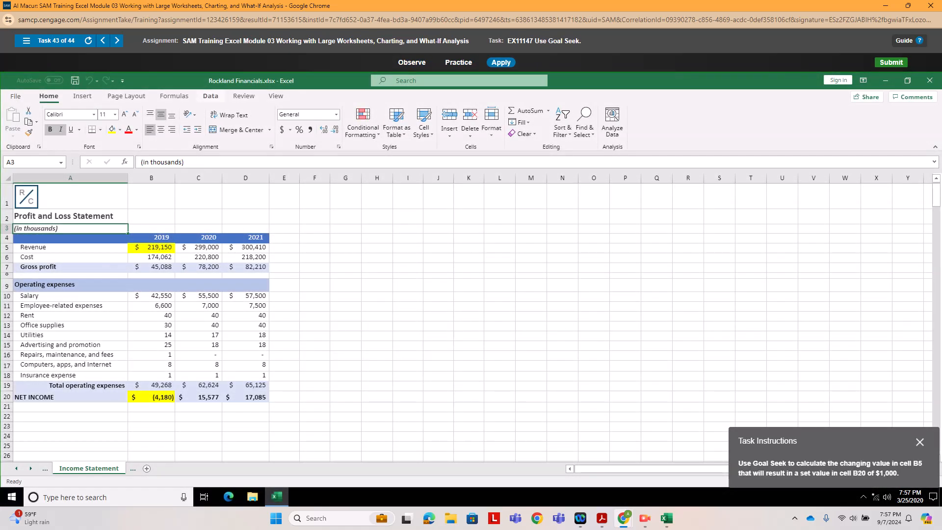
{"action": "left_click", "coordinate": [210, 96]}
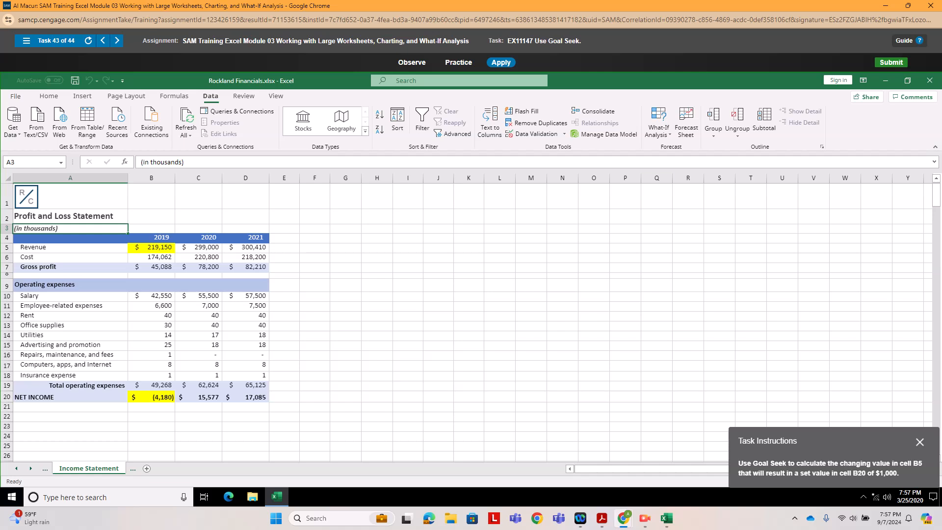
{"action": "left_click", "coordinate": [658, 127]}
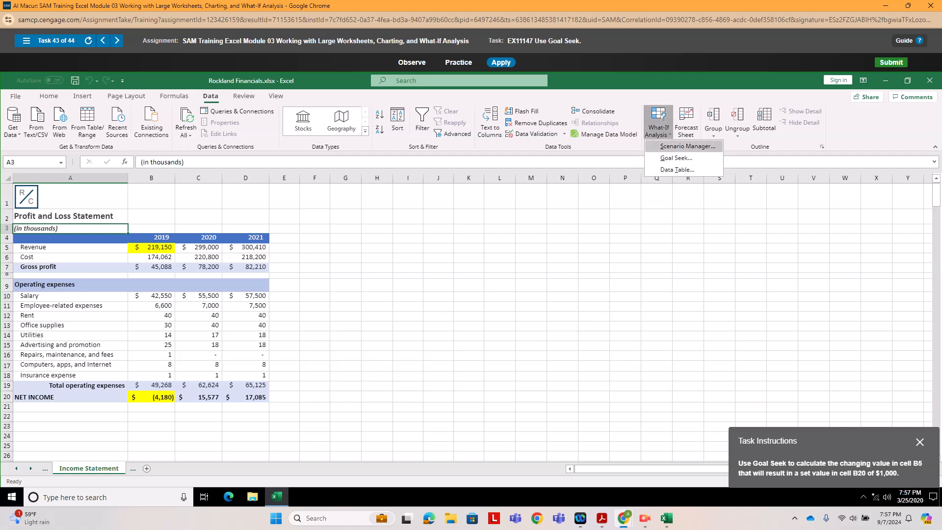
{"action": "left_click", "coordinate": [674, 158]}
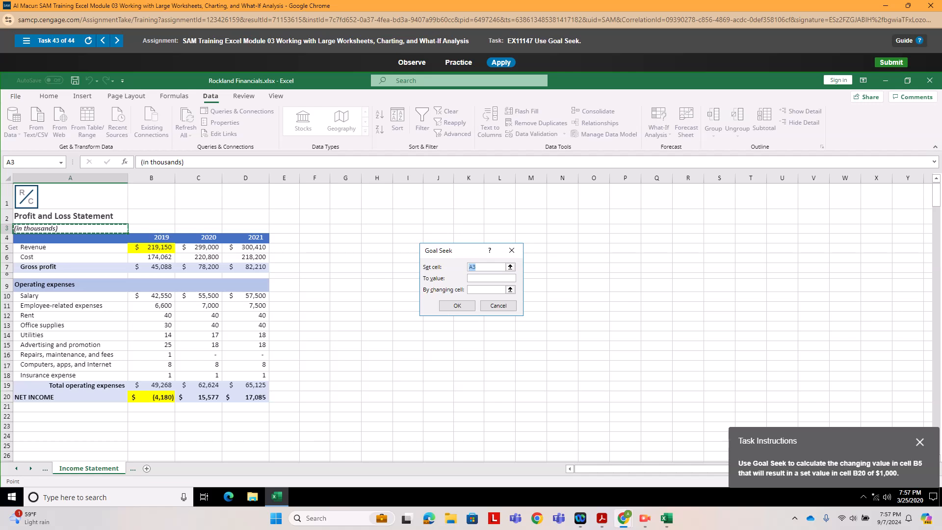
{"action": "left_click", "coordinate": [486, 289]}
{"action": "left_click", "coordinate": [151, 248]}
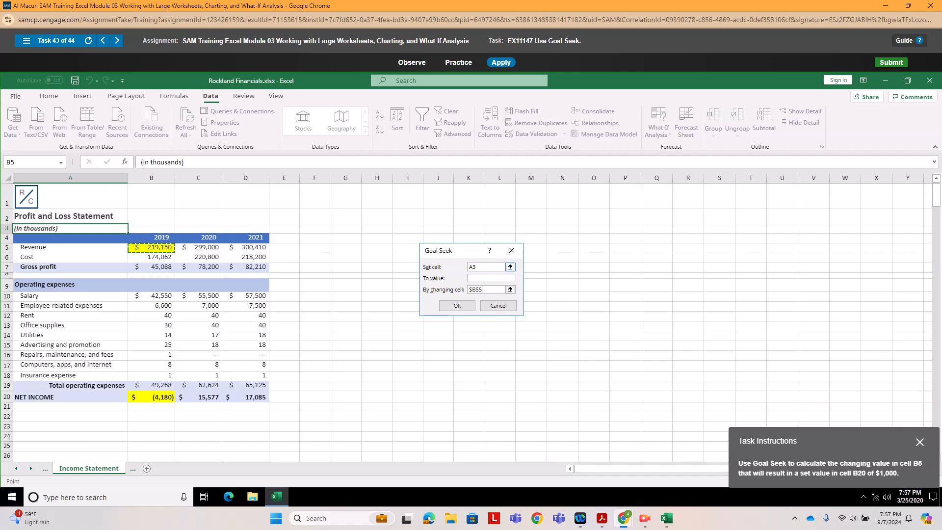
{"action": "double_click", "coordinate": [473, 267]}
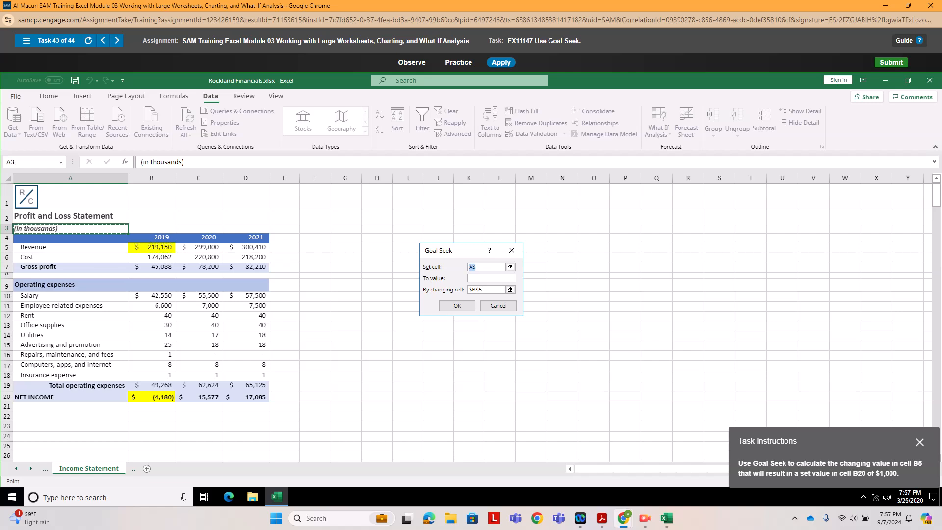
{"action": "left_click", "coordinate": [151, 396]}
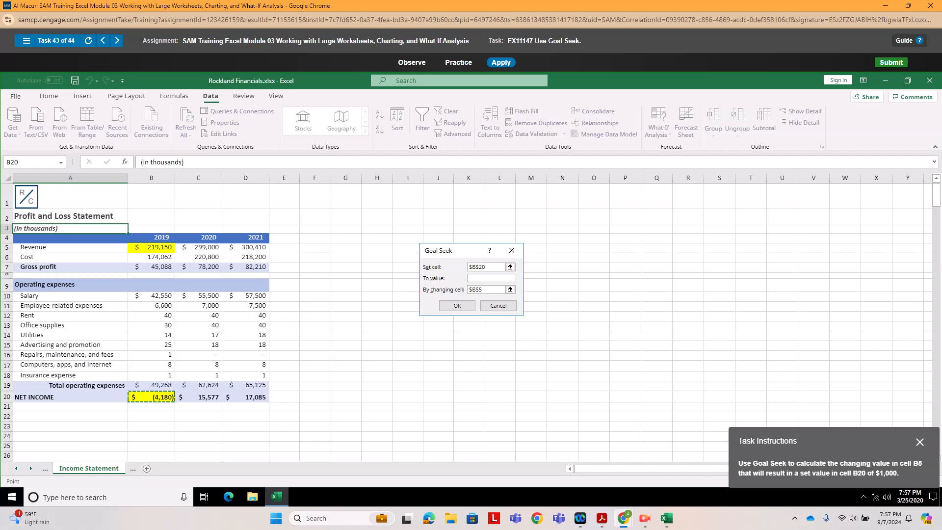
{"action": "left_click", "coordinate": [491, 278]}
{"action": "type", "text": "1000"}
{"action": "left_click", "coordinate": [457, 305]}
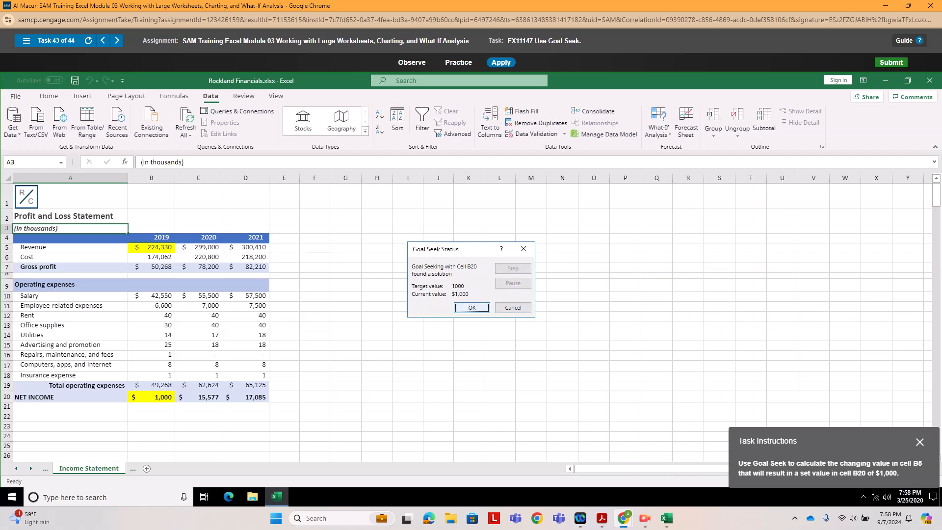
{"action": "left_click", "coordinate": [457, 306]}
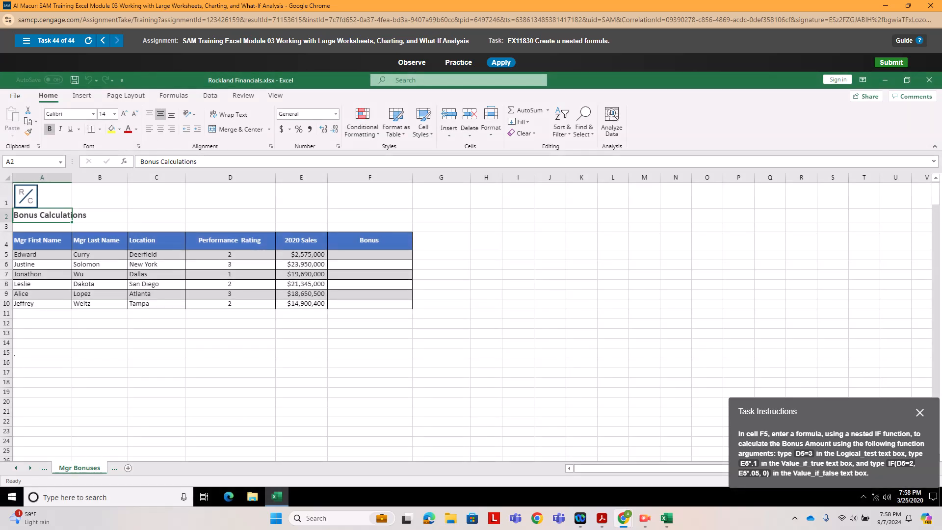
- Insert an IF function in cell F5 with logical test D5=3, true value E5*.1 and false value IF(D5=2,E5*.05, 0)
{"action": "left_click", "coordinate": [369, 254]}
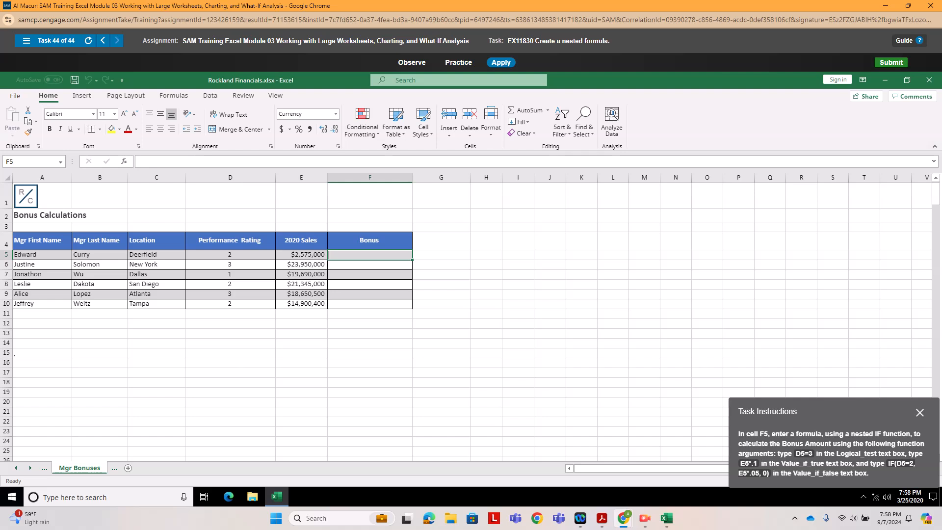
{"action": "key", "text": "shift+F3"}
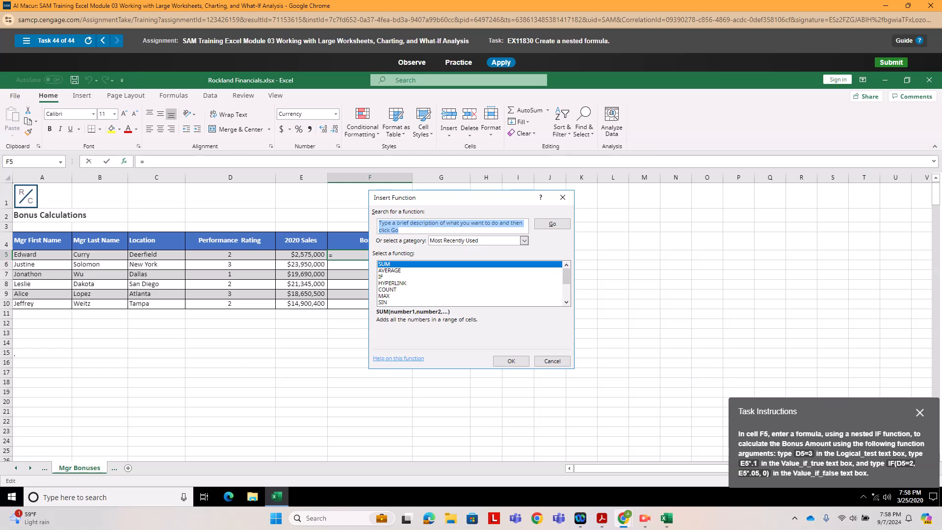
{"action": "double_click", "coordinate": [380, 277]}
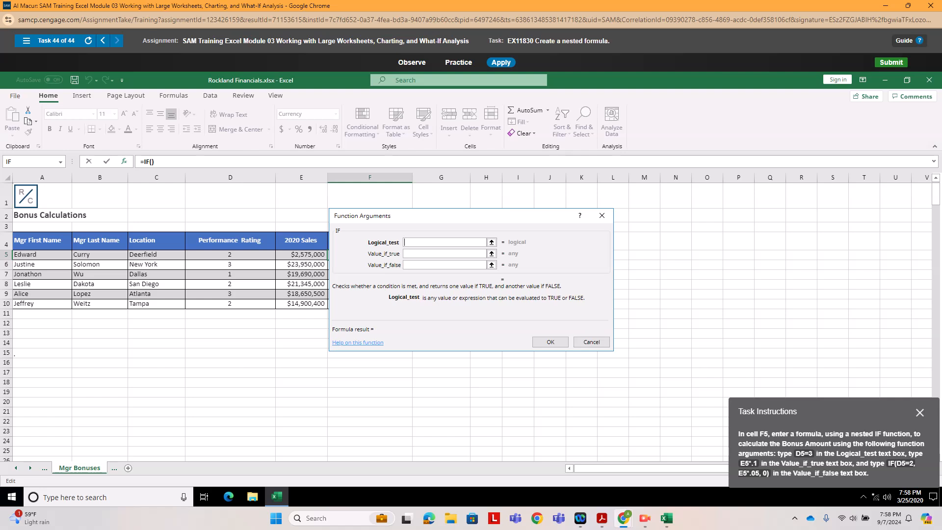
{"action": "type", "text": "d5=3"}
{"action": "left_click", "coordinate": [444, 254]}
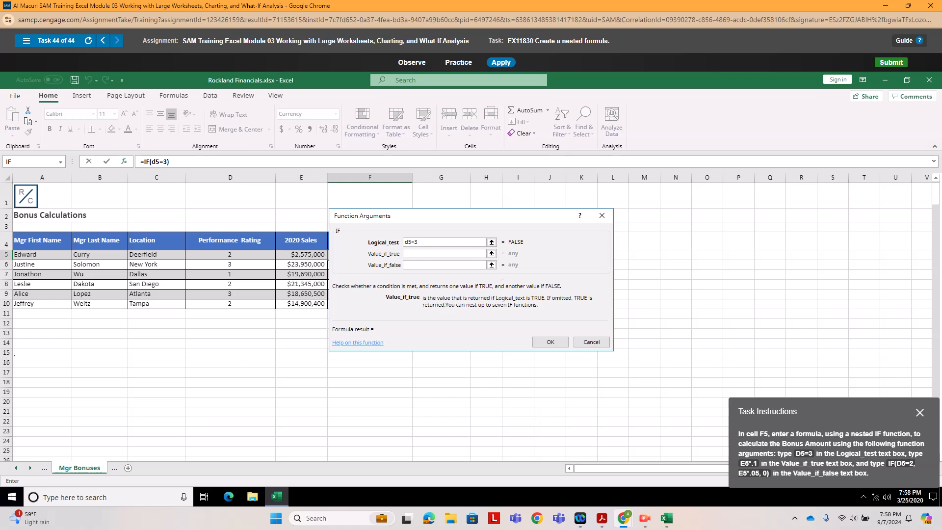
{"action": "type", "text": "E5*.1"}
{"action": "key", "text": "Tab"}
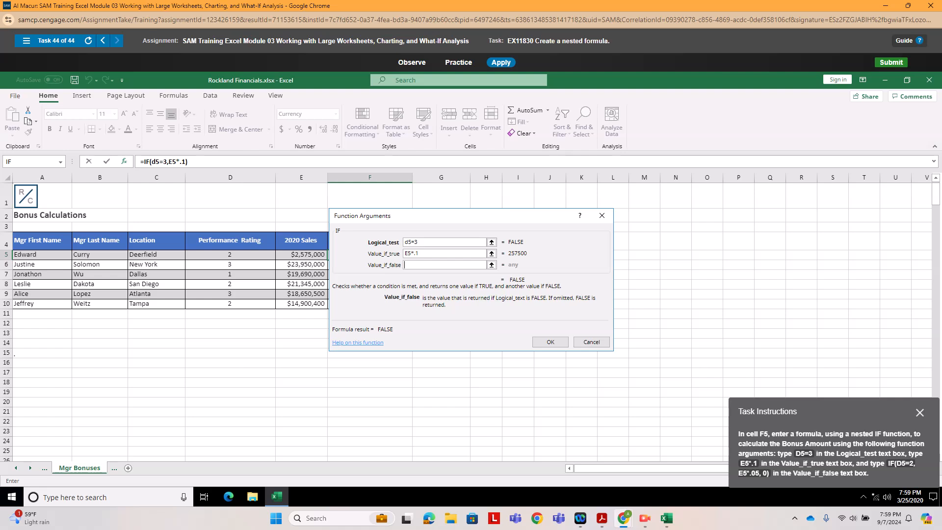
{"action": "type", "text": "IF(D5=2,E5"}
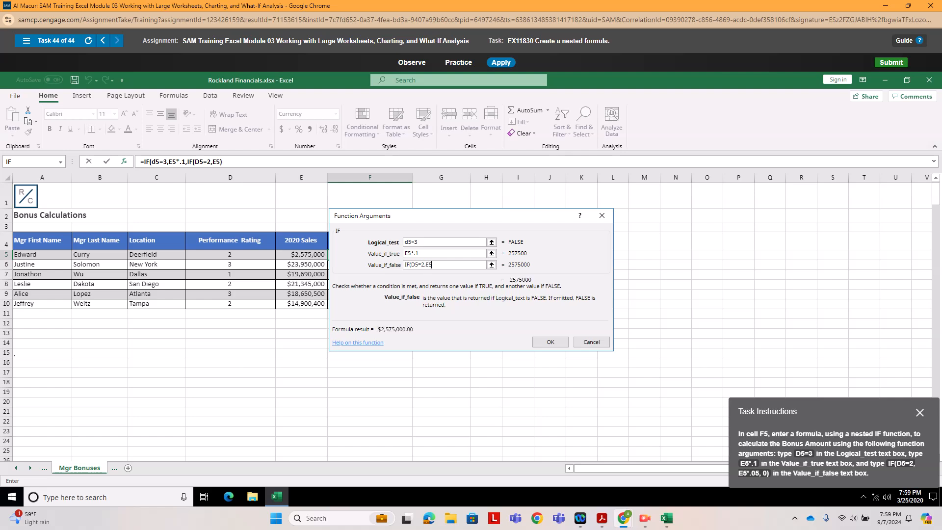
{"action": "type", "text": "*.05, 0)"}
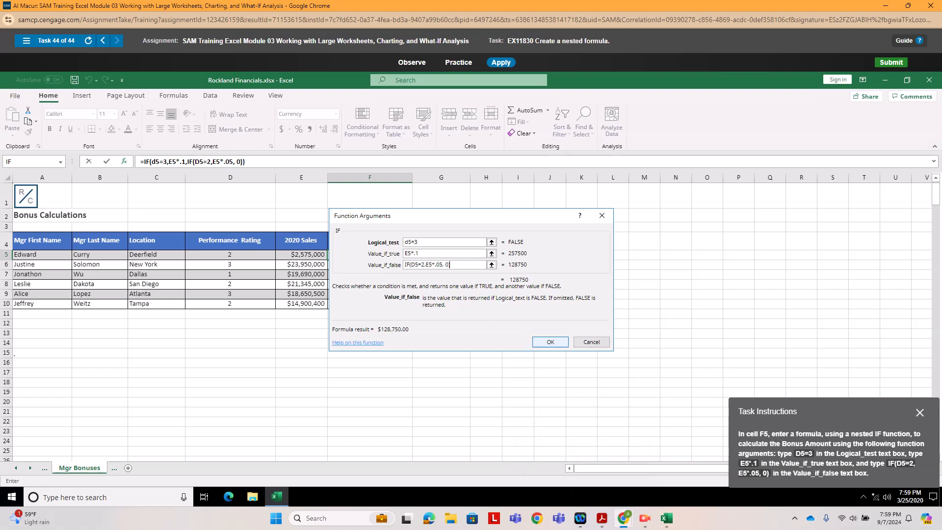
{"action": "left_click", "coordinate": [550, 342]}
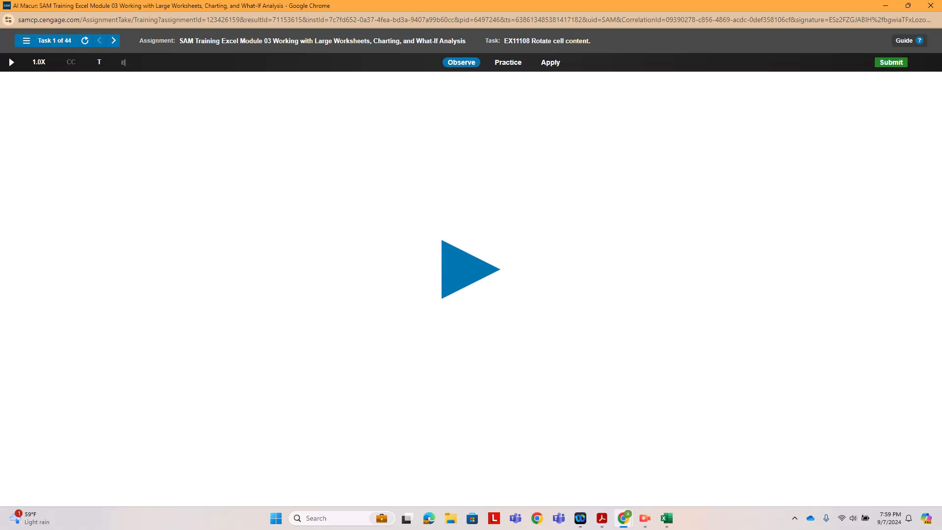
- Open task 1 in Apply mode and rotate the contents of header cells A3:D3 to 45 degrees
{"action": "left_click", "coordinate": [549, 63]}
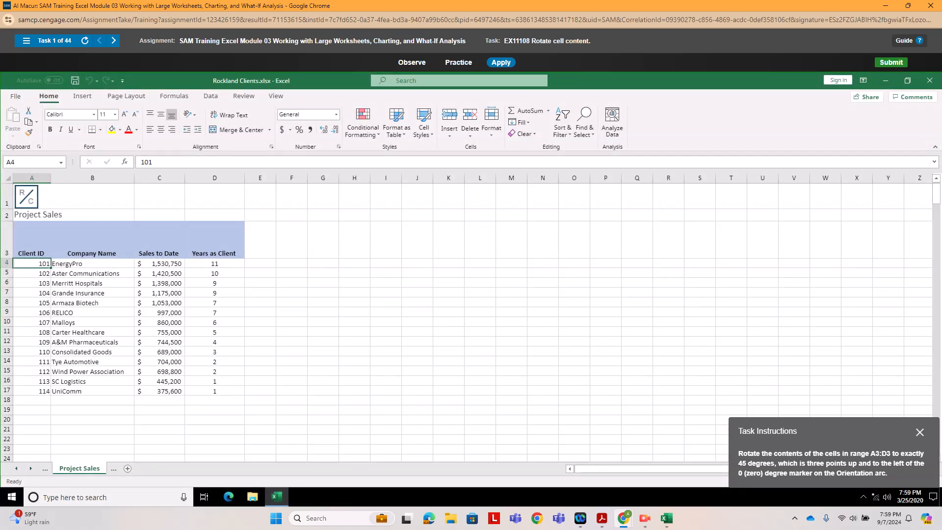
{"action": "left_click_drag", "start_coordinate": [31, 240], "coordinate": [214, 240]}
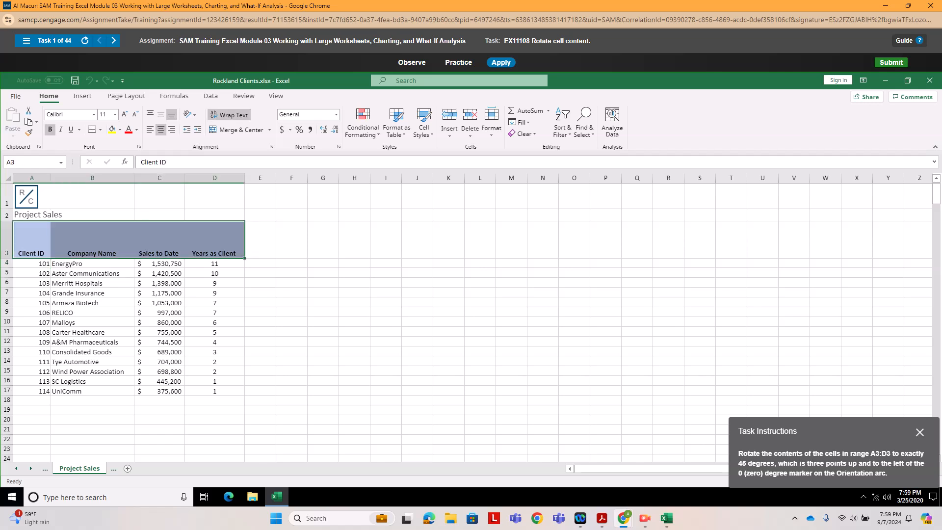
{"action": "right_click", "coordinate": [209, 232]}
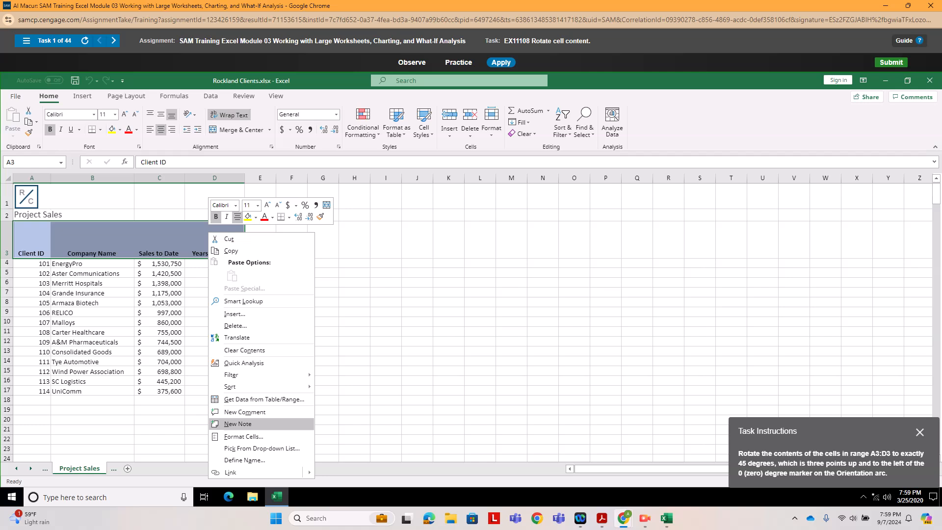
{"action": "left_click", "coordinate": [243, 436]}
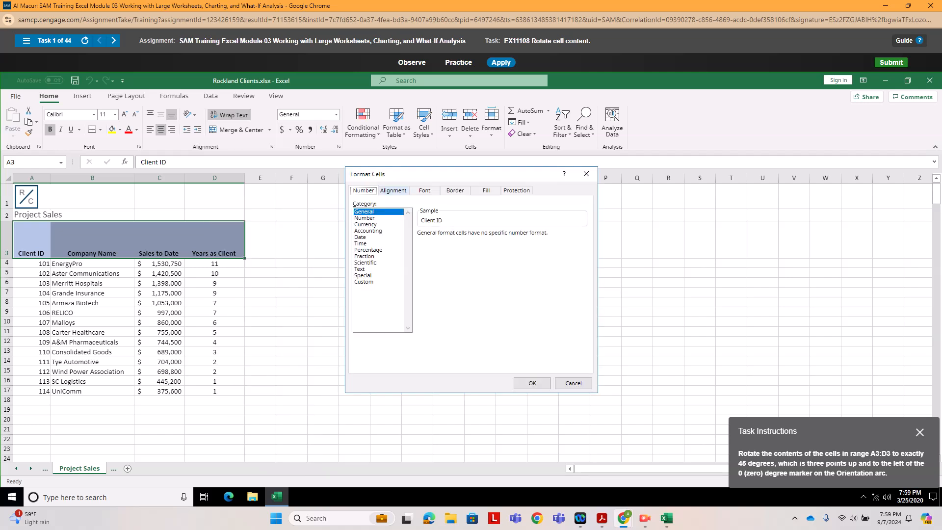
{"action": "left_click", "coordinate": [393, 190]}
{"action": "double_click", "coordinate": [537, 279]}
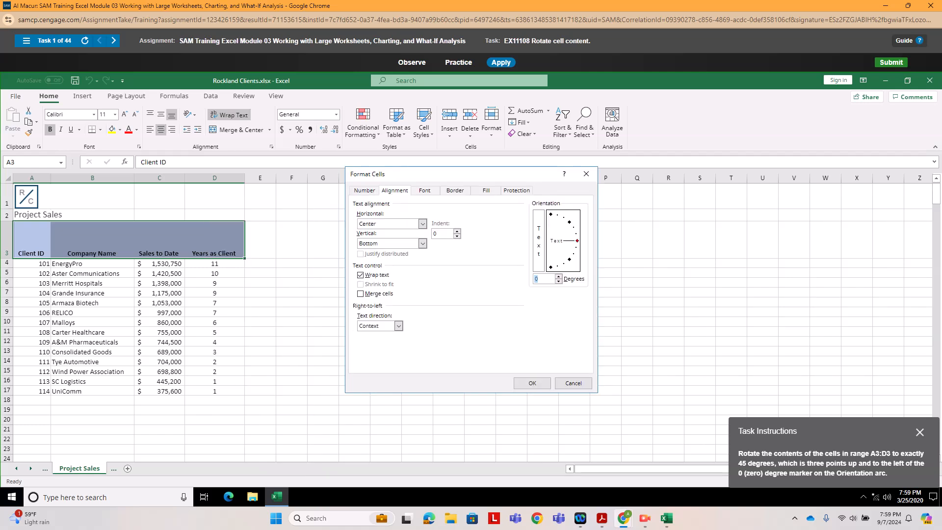
{"action": "type", "text": "45"}
{"action": "left_click", "coordinate": [532, 383]}
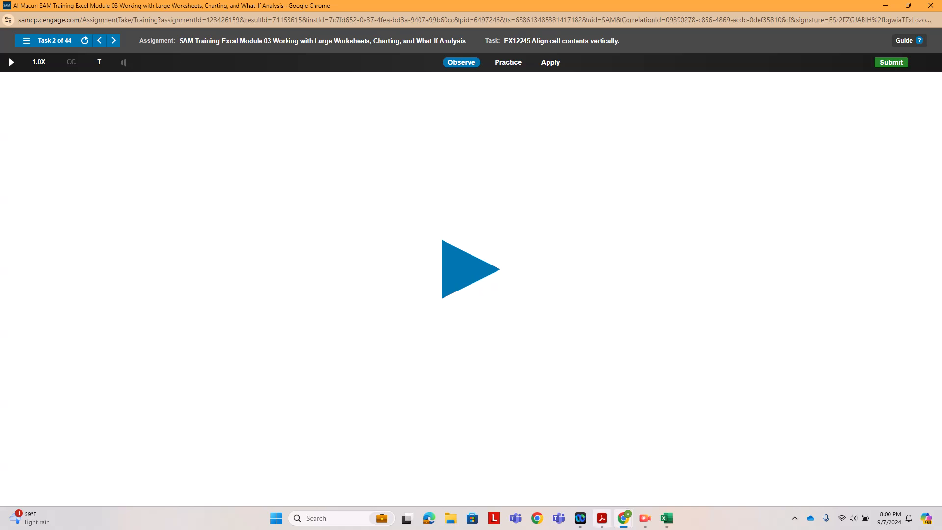
{"action": "mouse_move", "coordinate": [645, 518]}
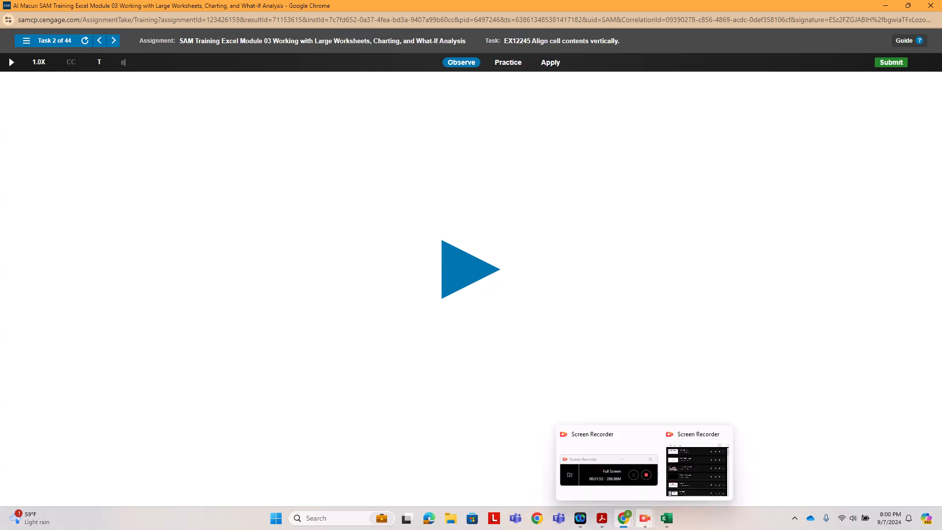
{"action": "left_click", "coordinate": [608, 470]}
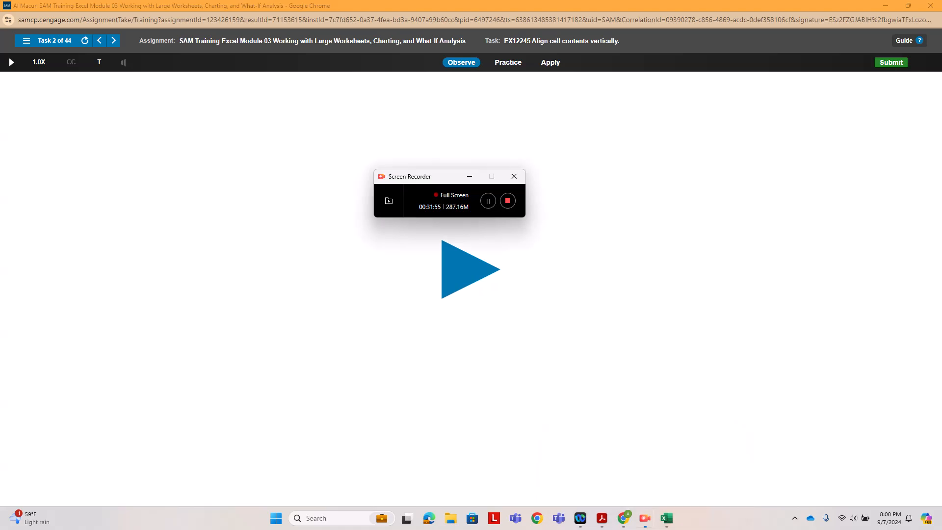